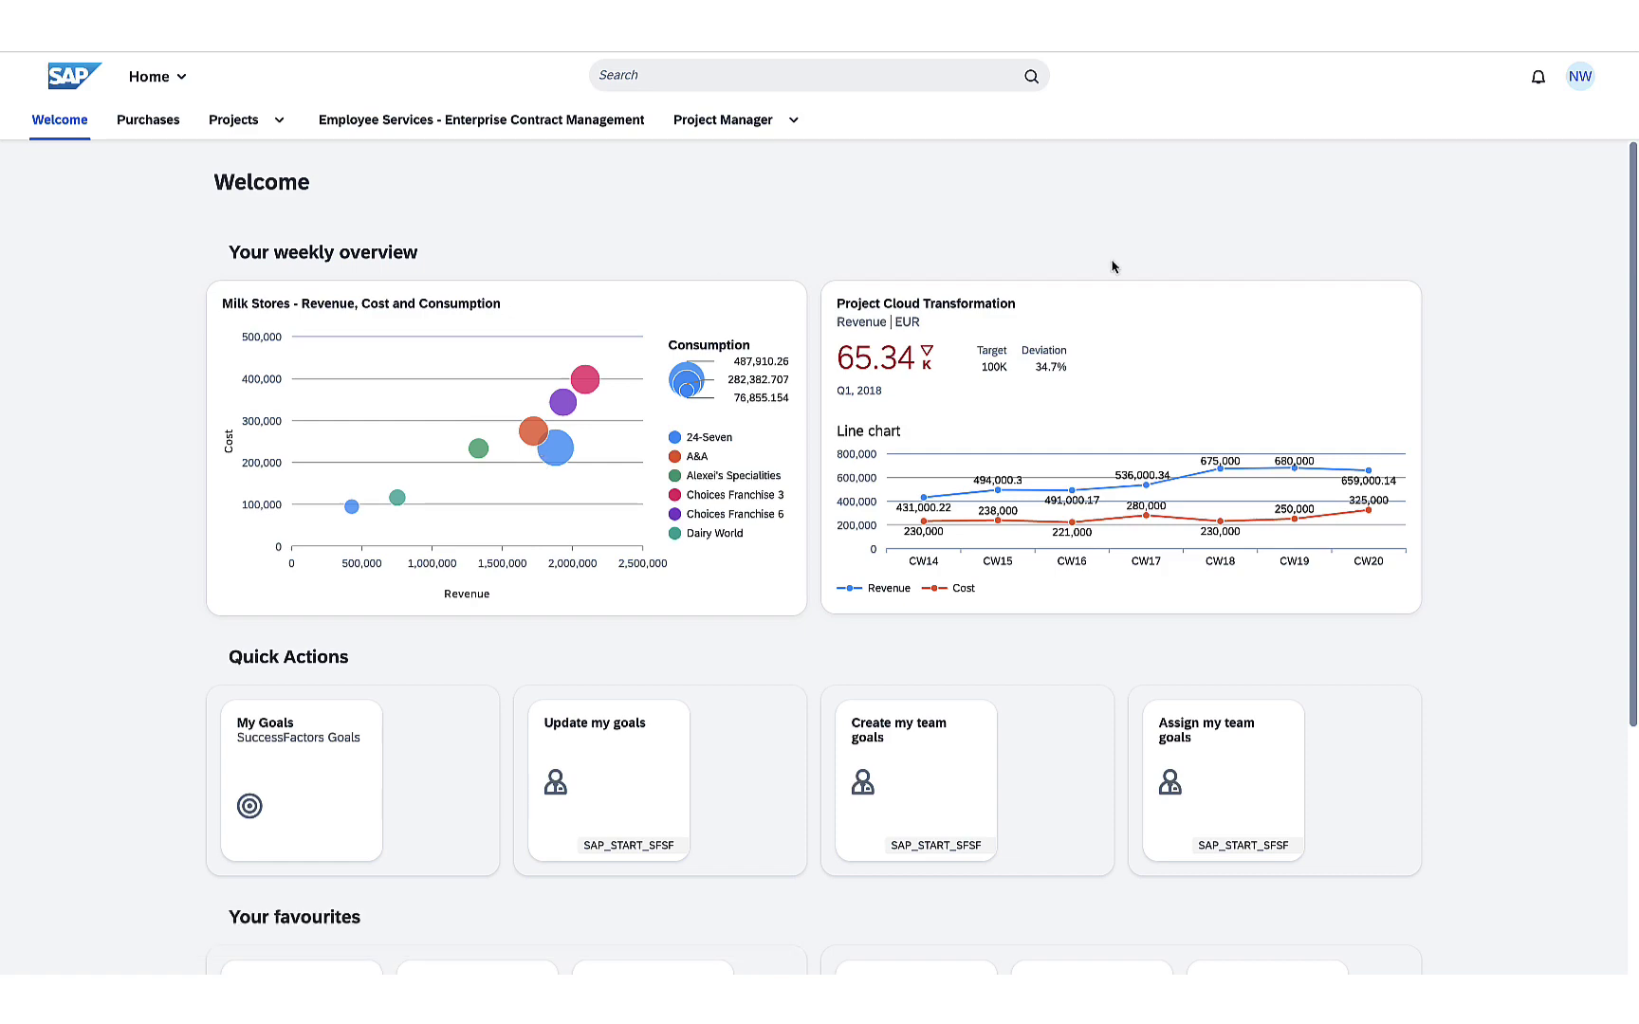
- Scroll the Welcome page, view the Choices Franchise 3 figures, then dismiss them
scroll(1113, 266, down, 4)
scroll(1113, 266, down, 3)
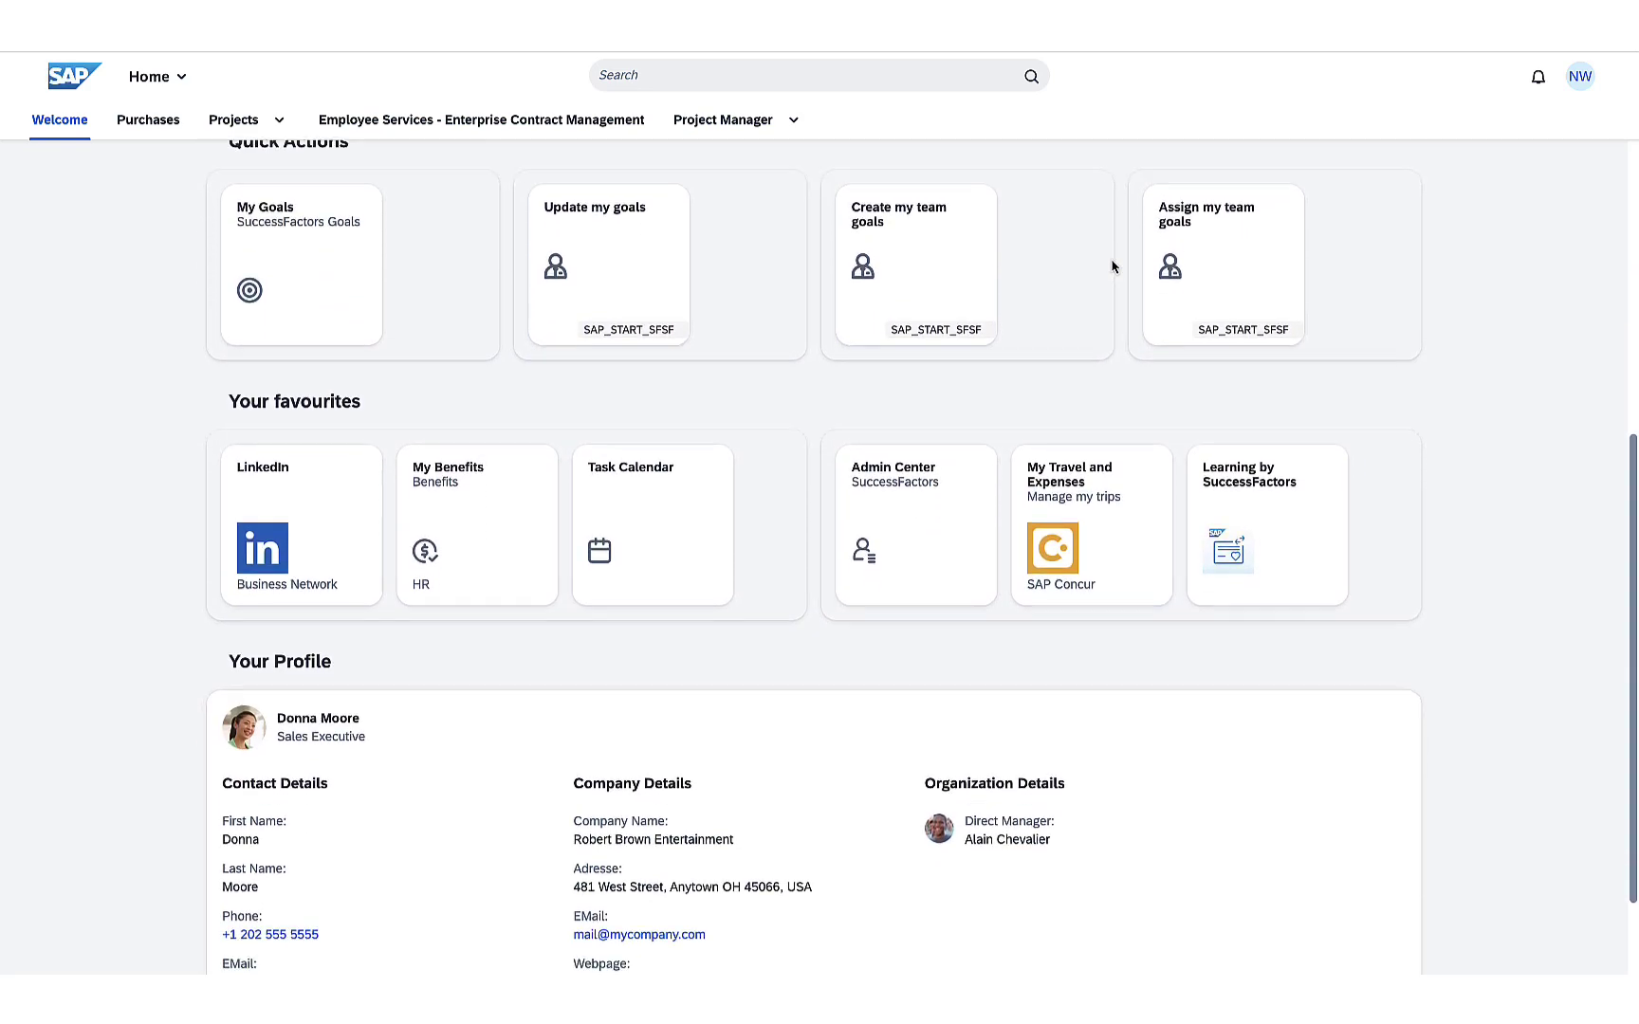
scroll(1113, 266, up, 7)
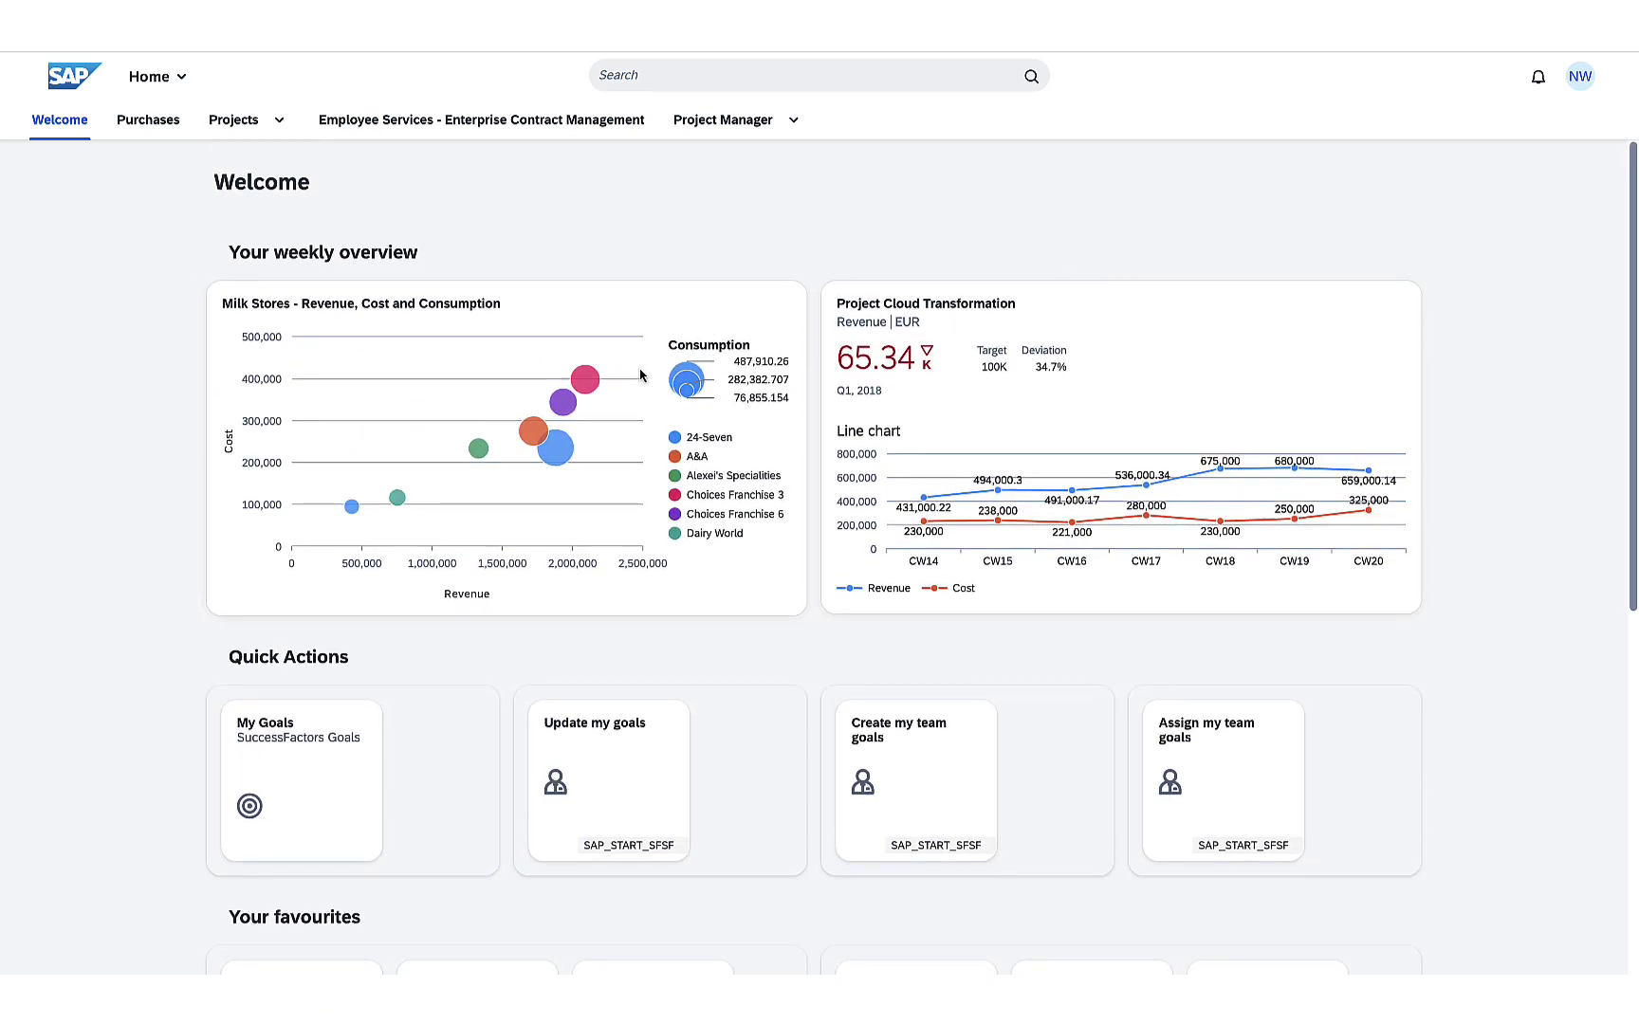
click(582, 382)
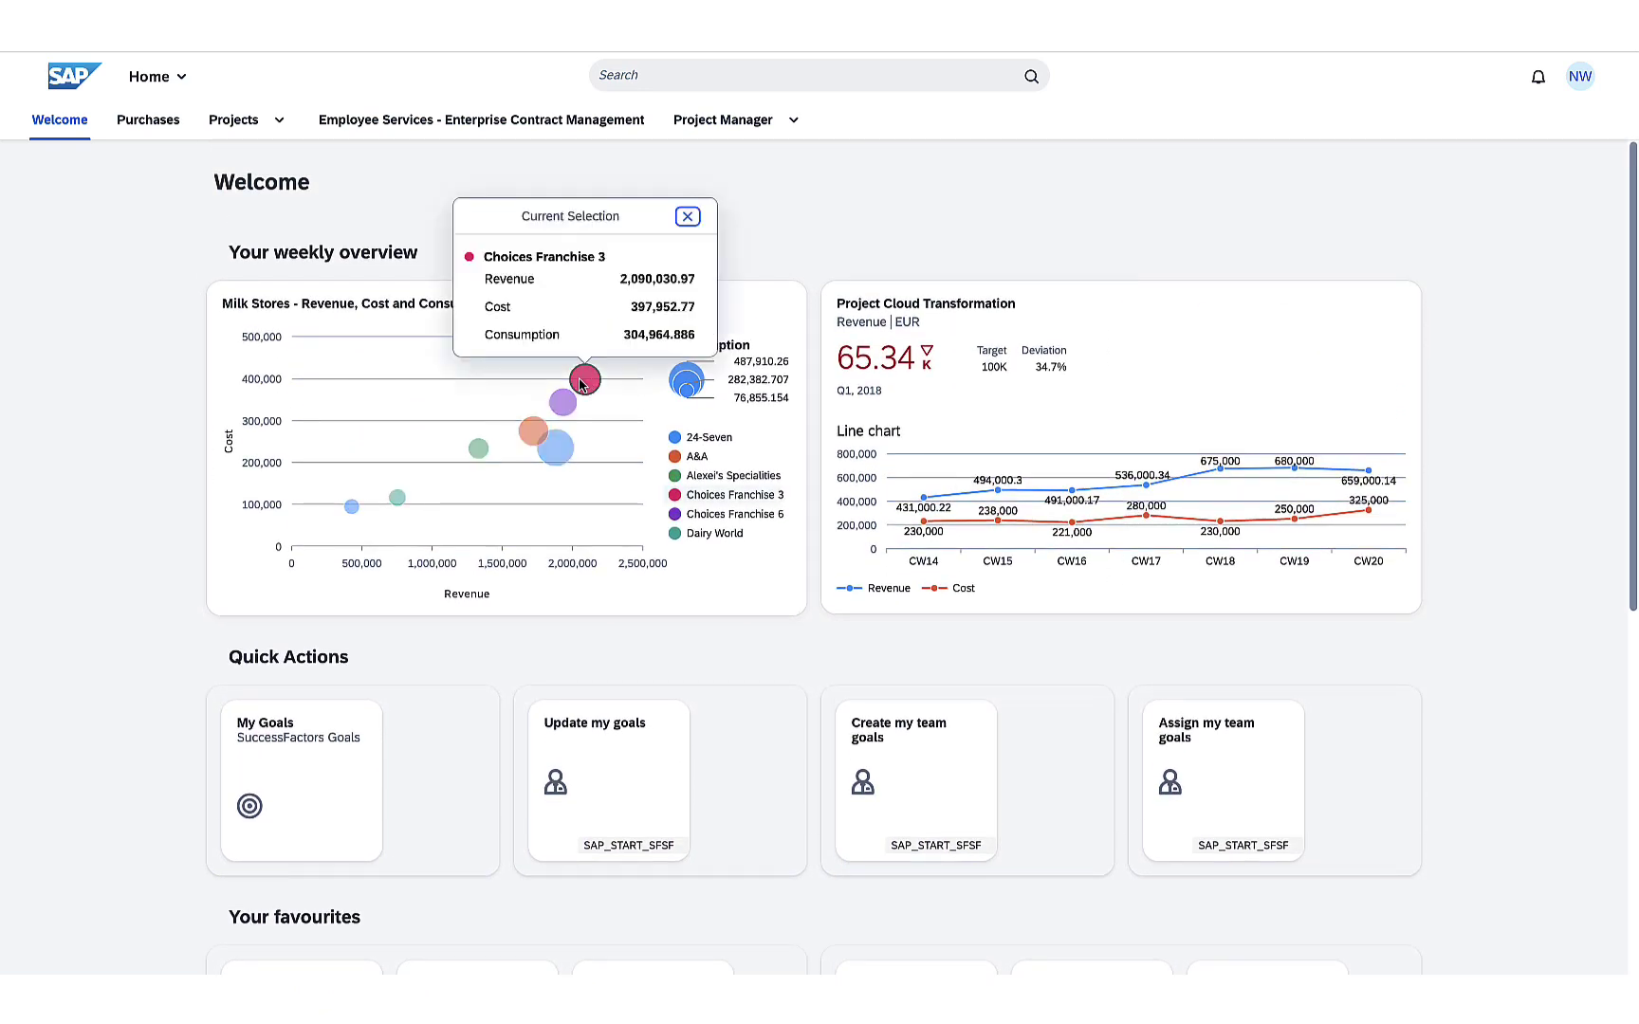
click(688, 216)
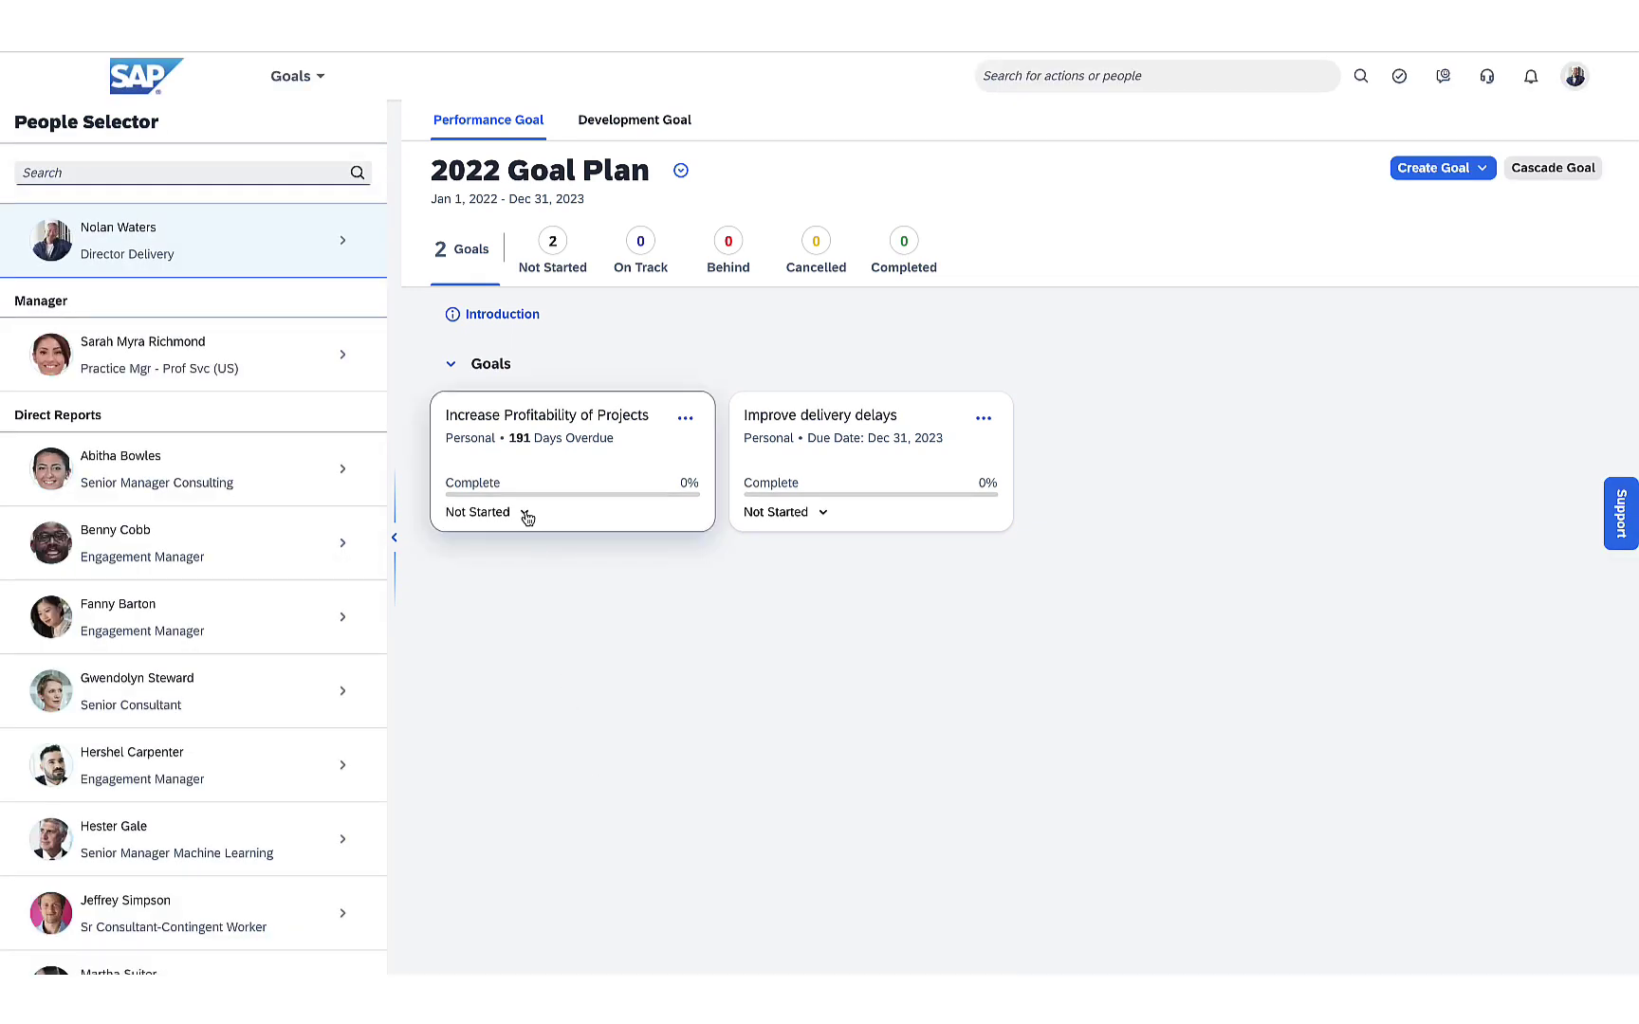
- Set Increase Profitability of Projects to On Track and Improve delivery delays to Behind, then start cascading the latter
click(525, 514)
click(500, 576)
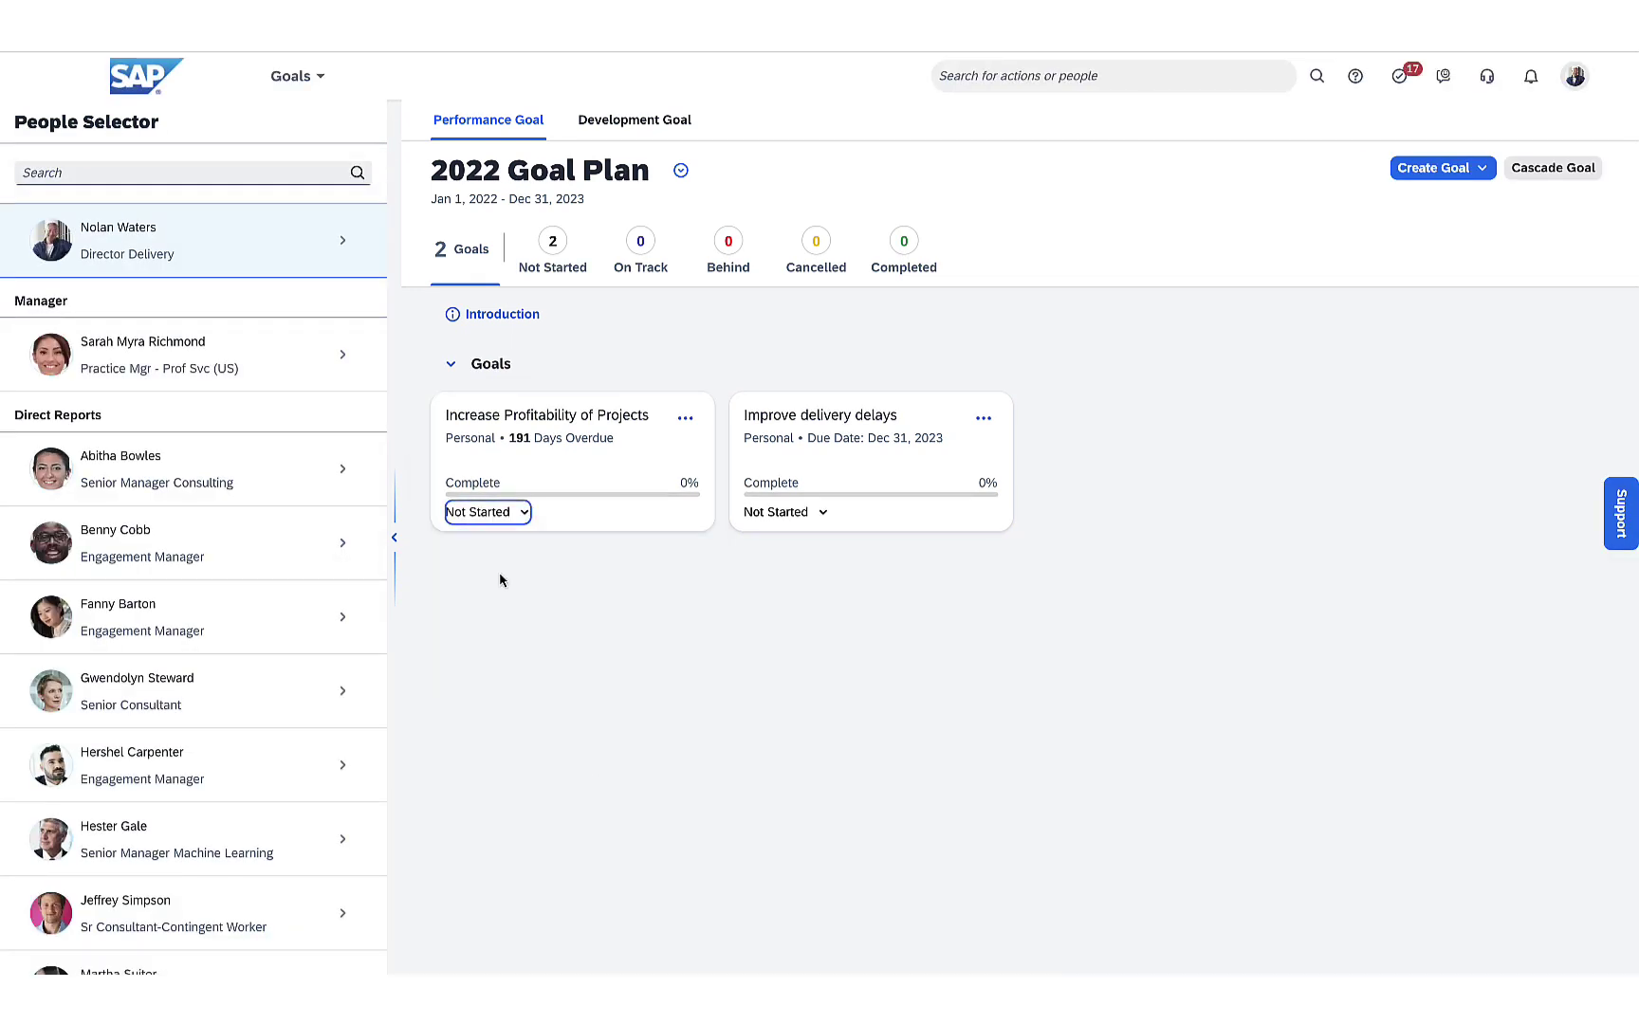
click(819, 518)
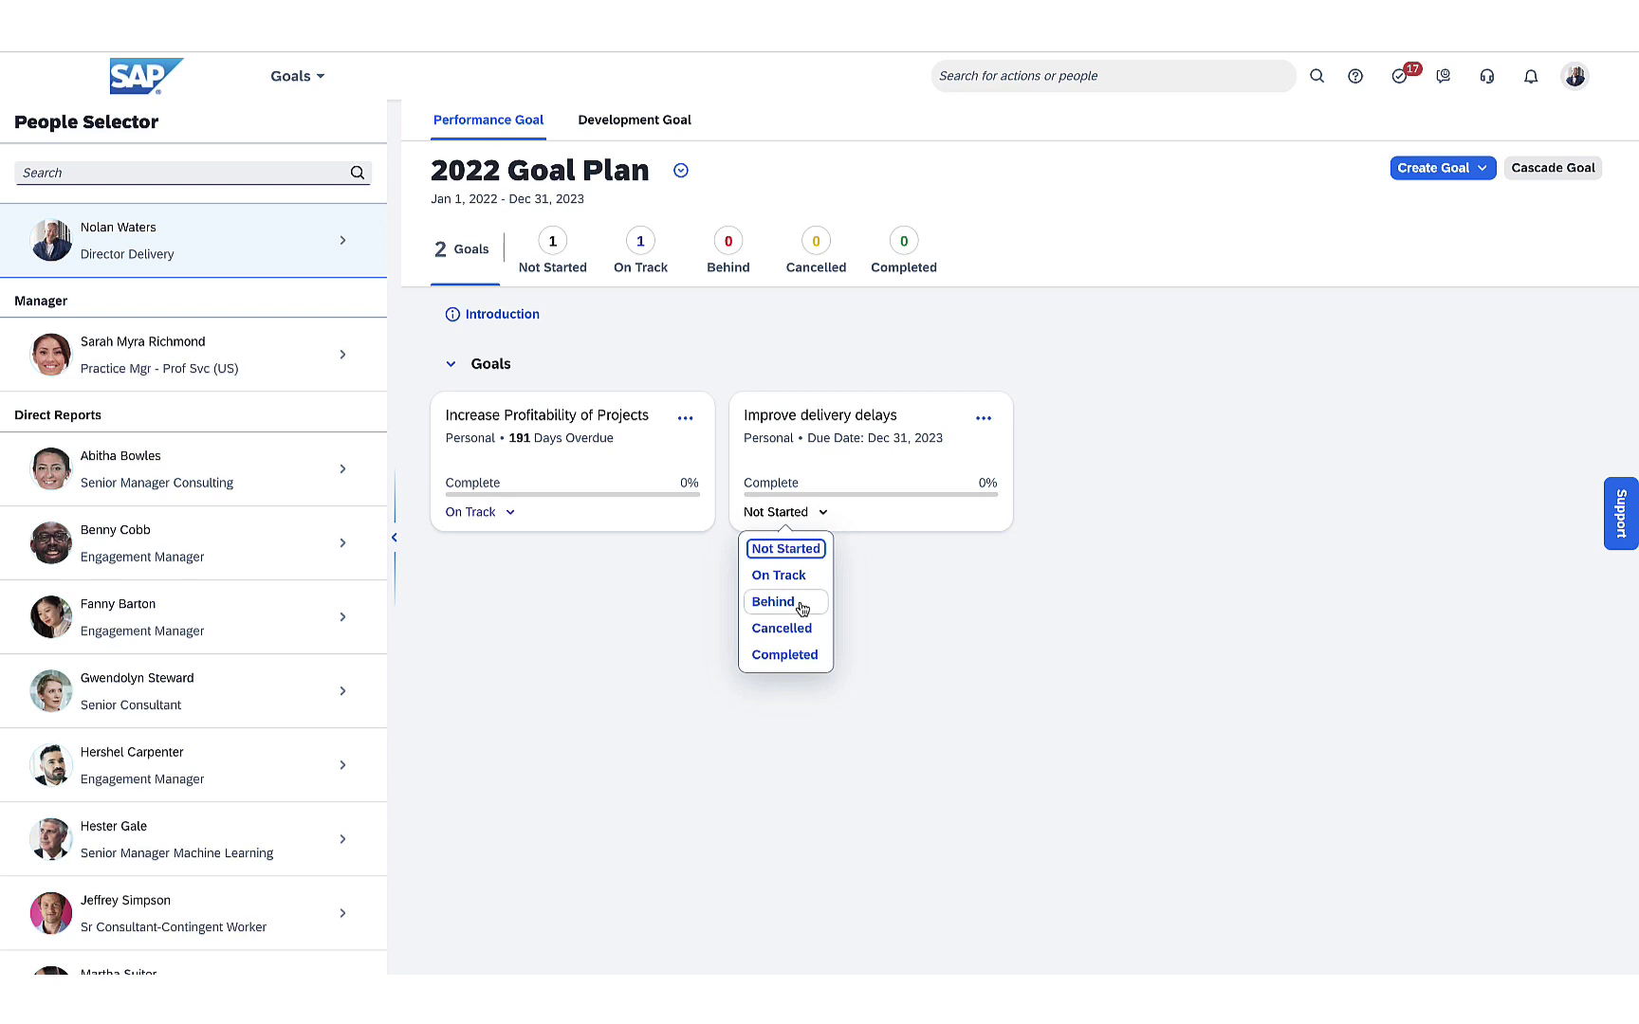
click(802, 607)
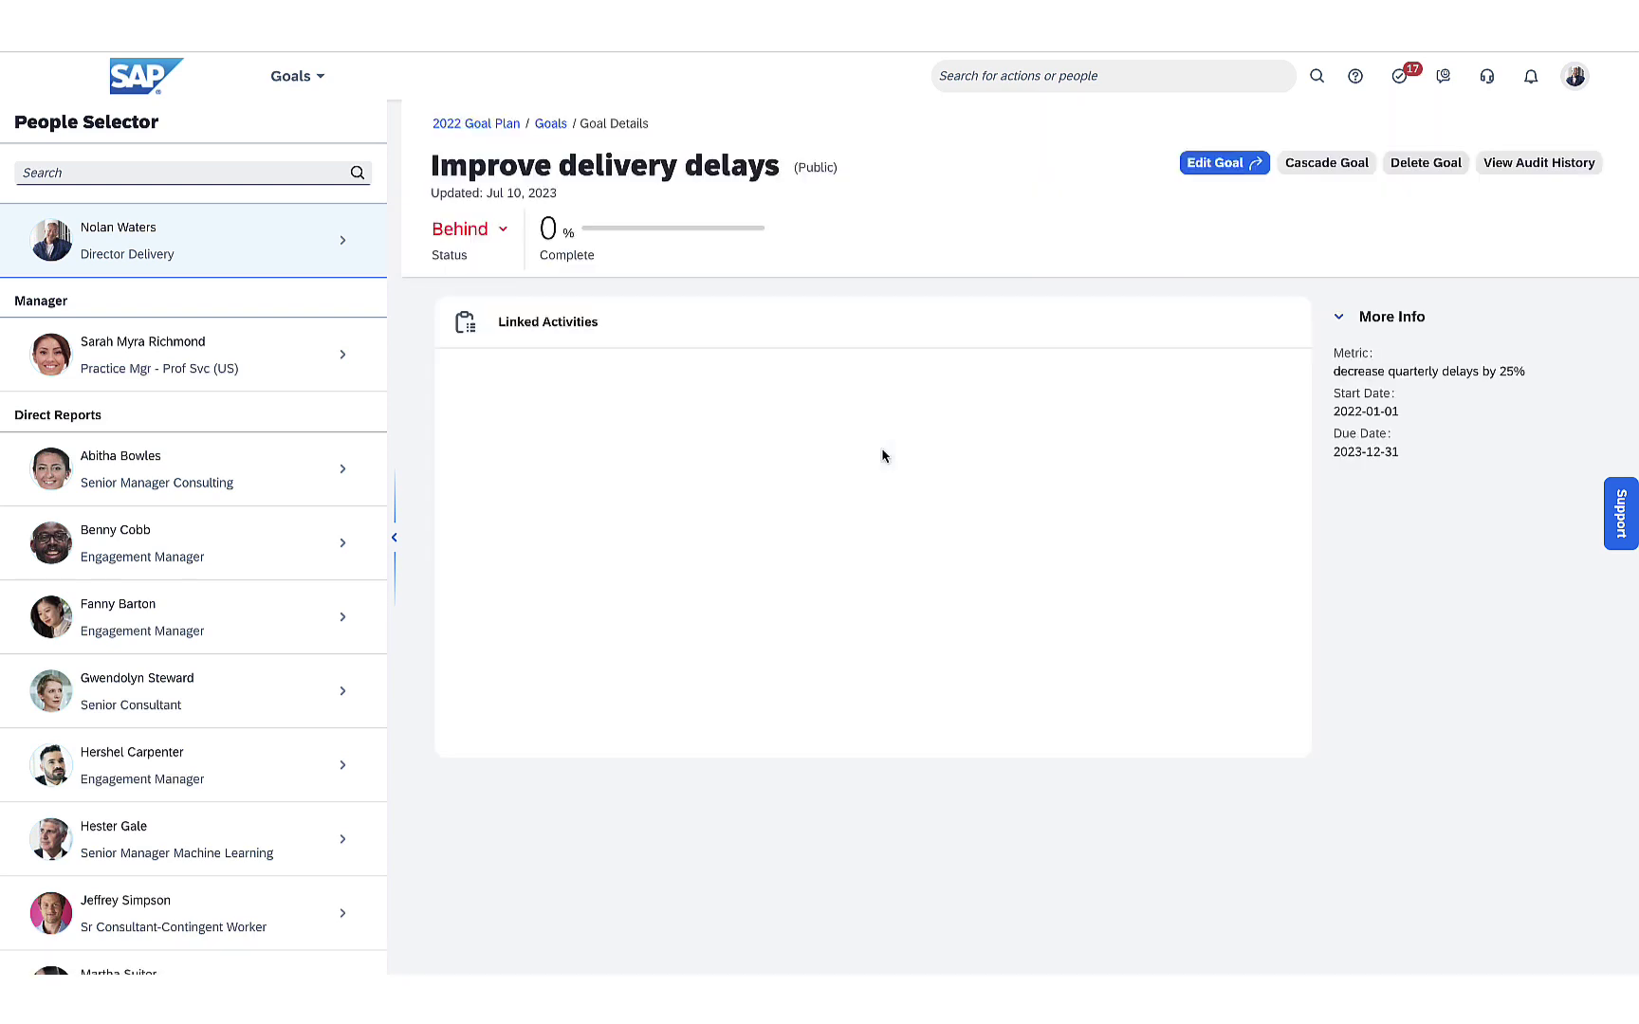
click(1328, 166)
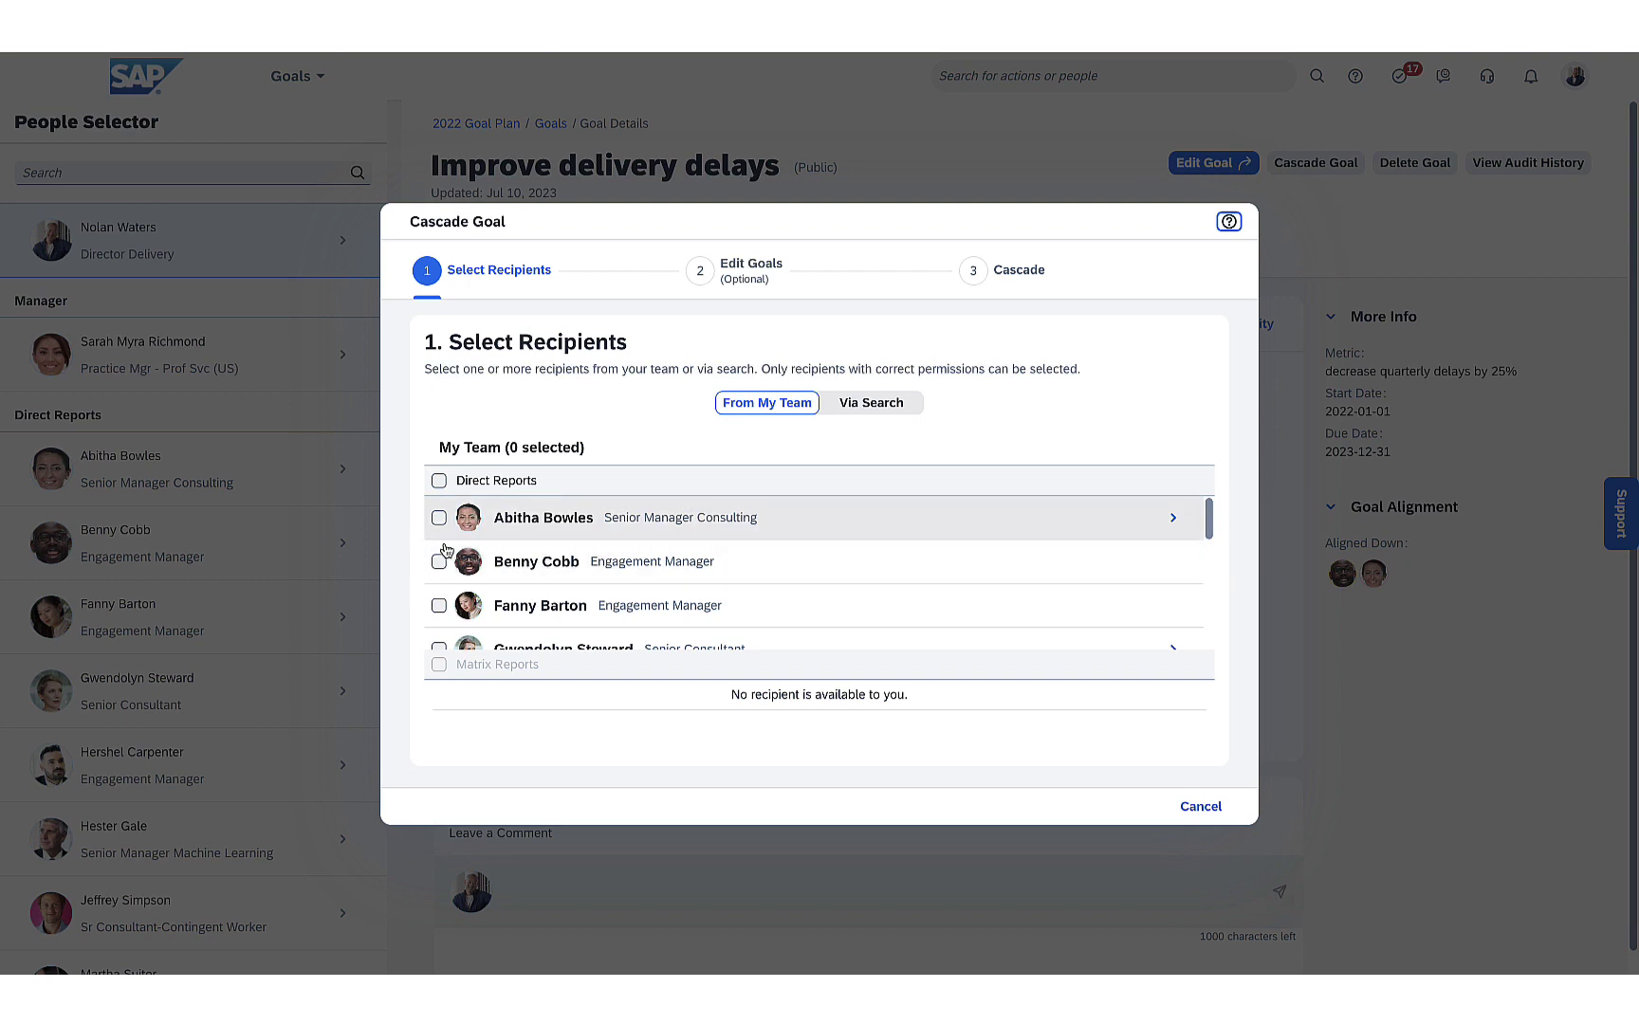
- Select four direct reports as recipients of the Improve delivery delays goal
click(440, 518)
click(439, 561)
click(440, 605)
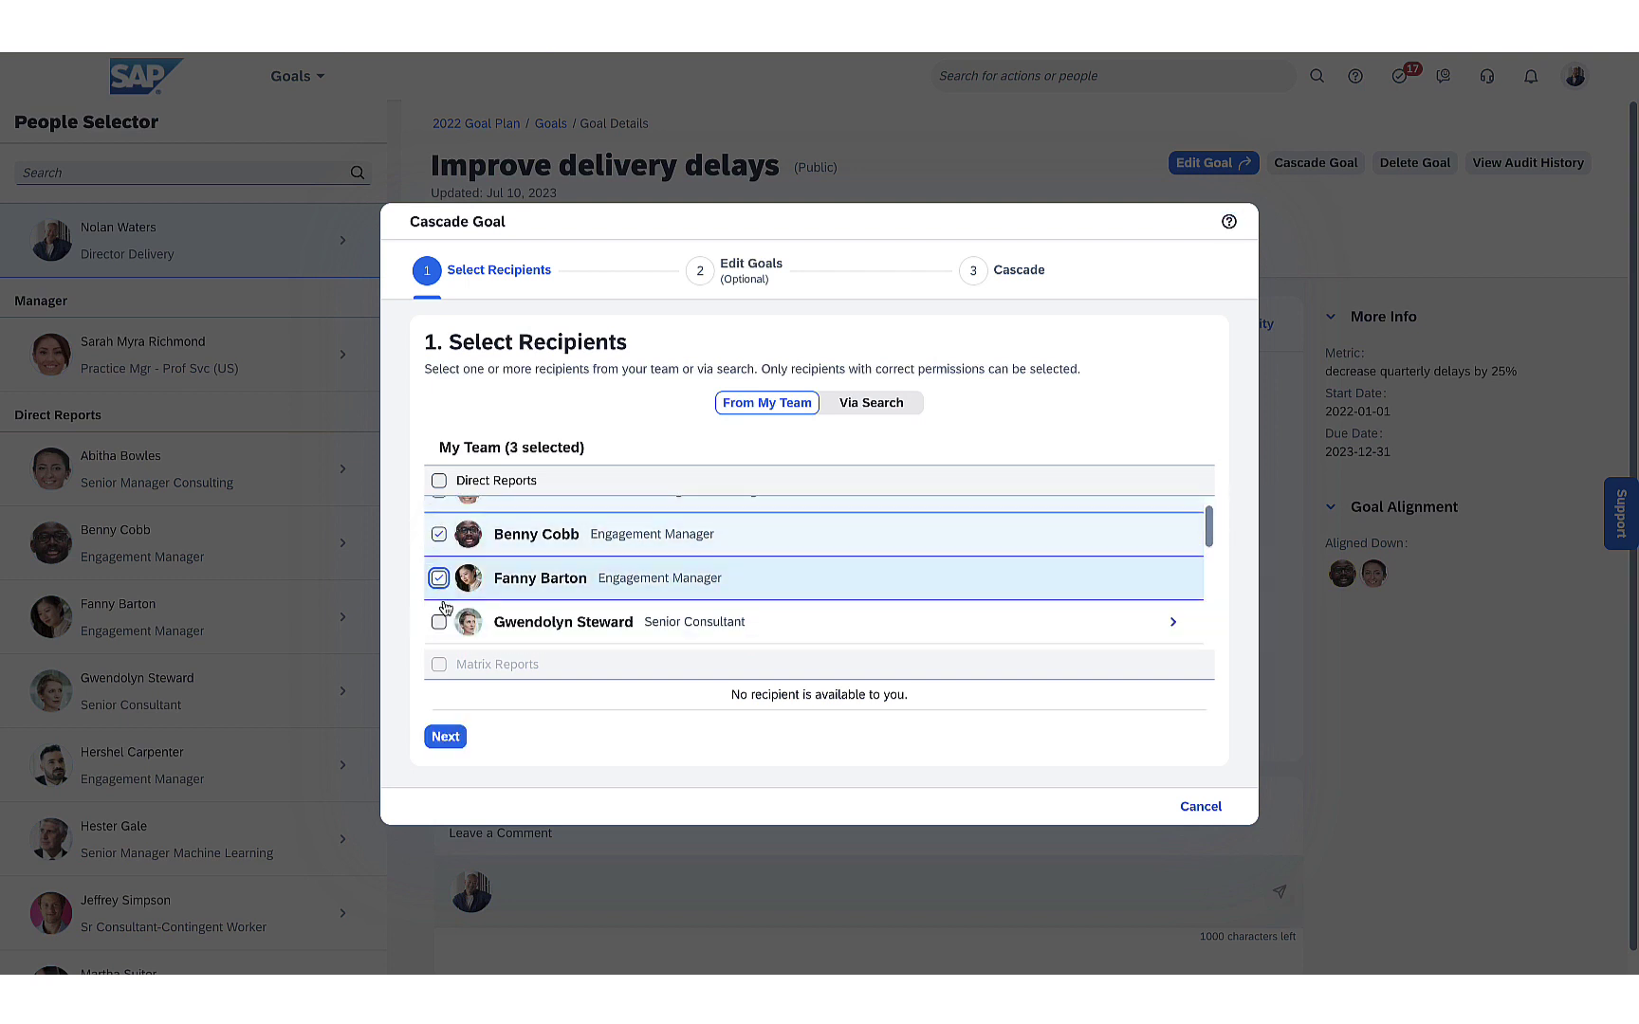
scroll(445, 608, down, 2)
click(439, 593)
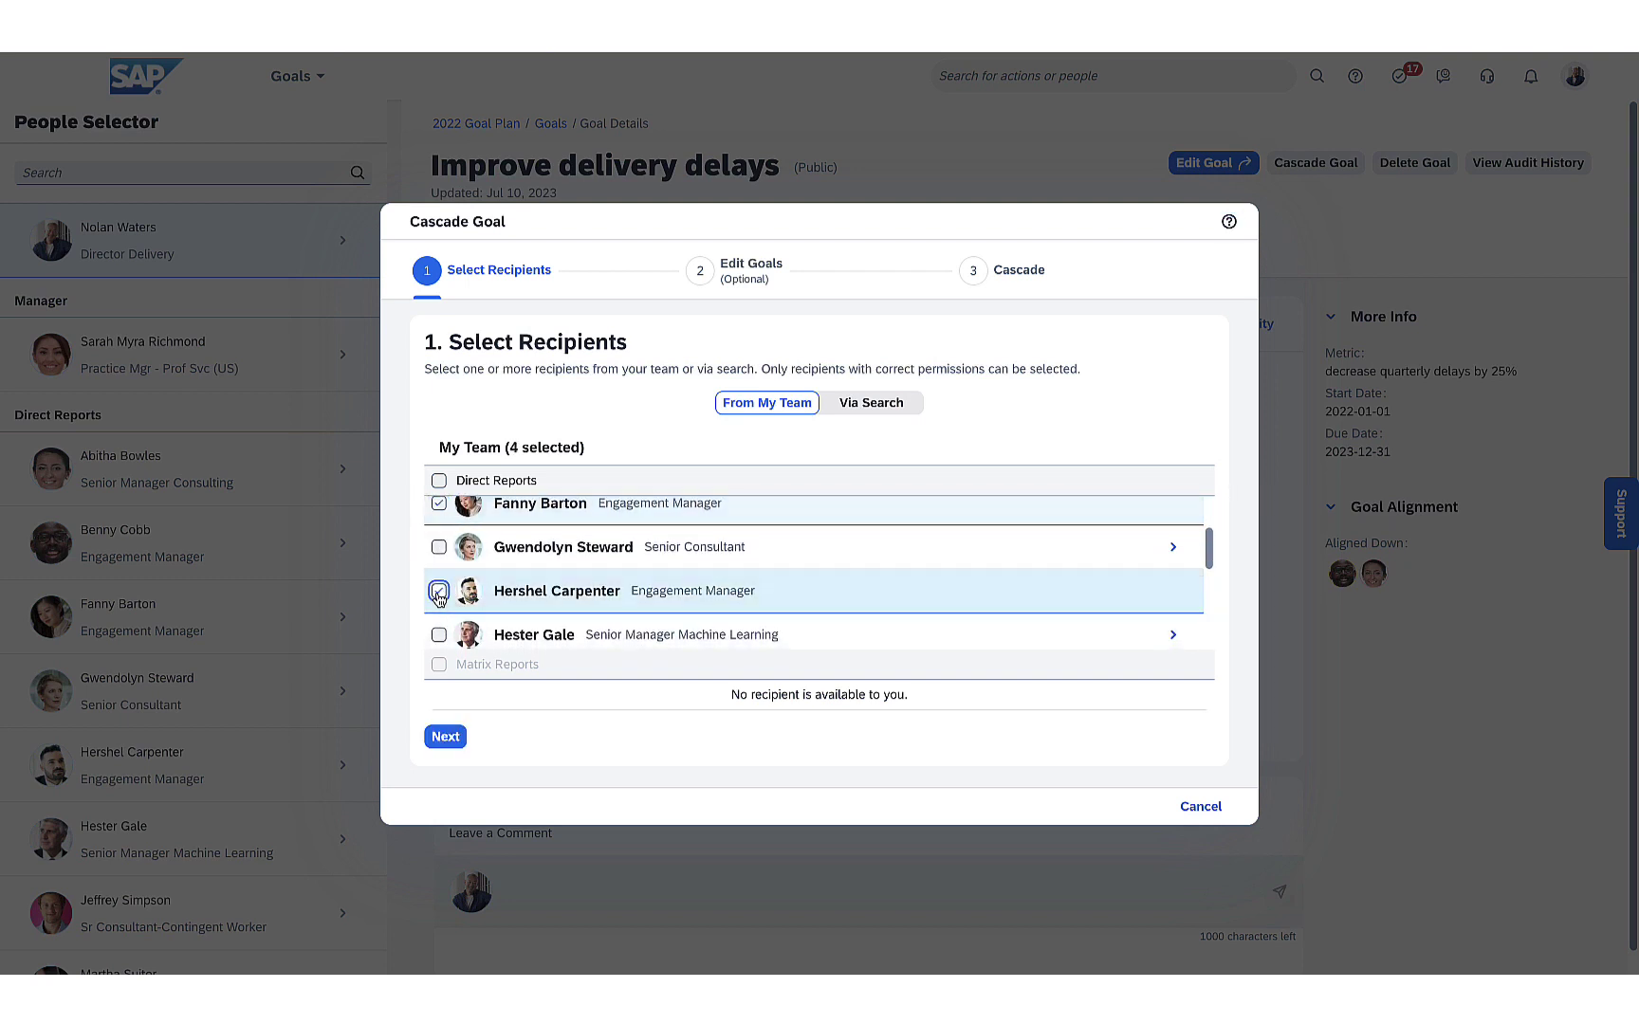
- Skip goal editing, cascade the goal and replace the recipients' existing copies
click(445, 737)
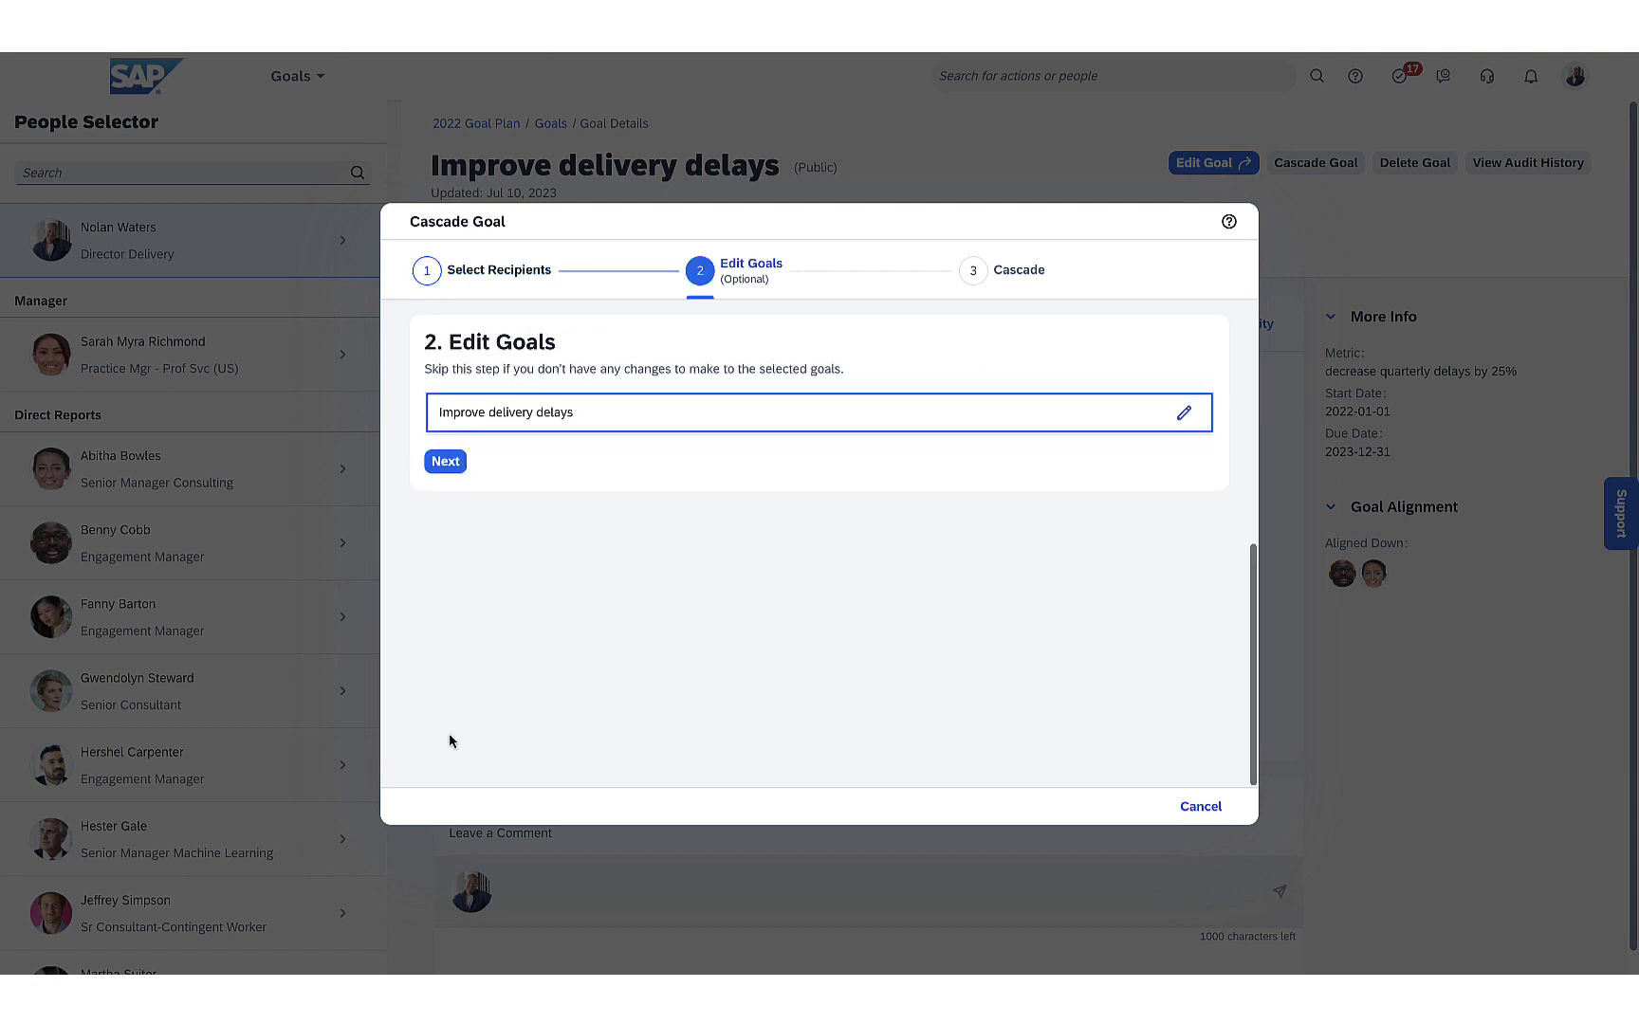
click(448, 463)
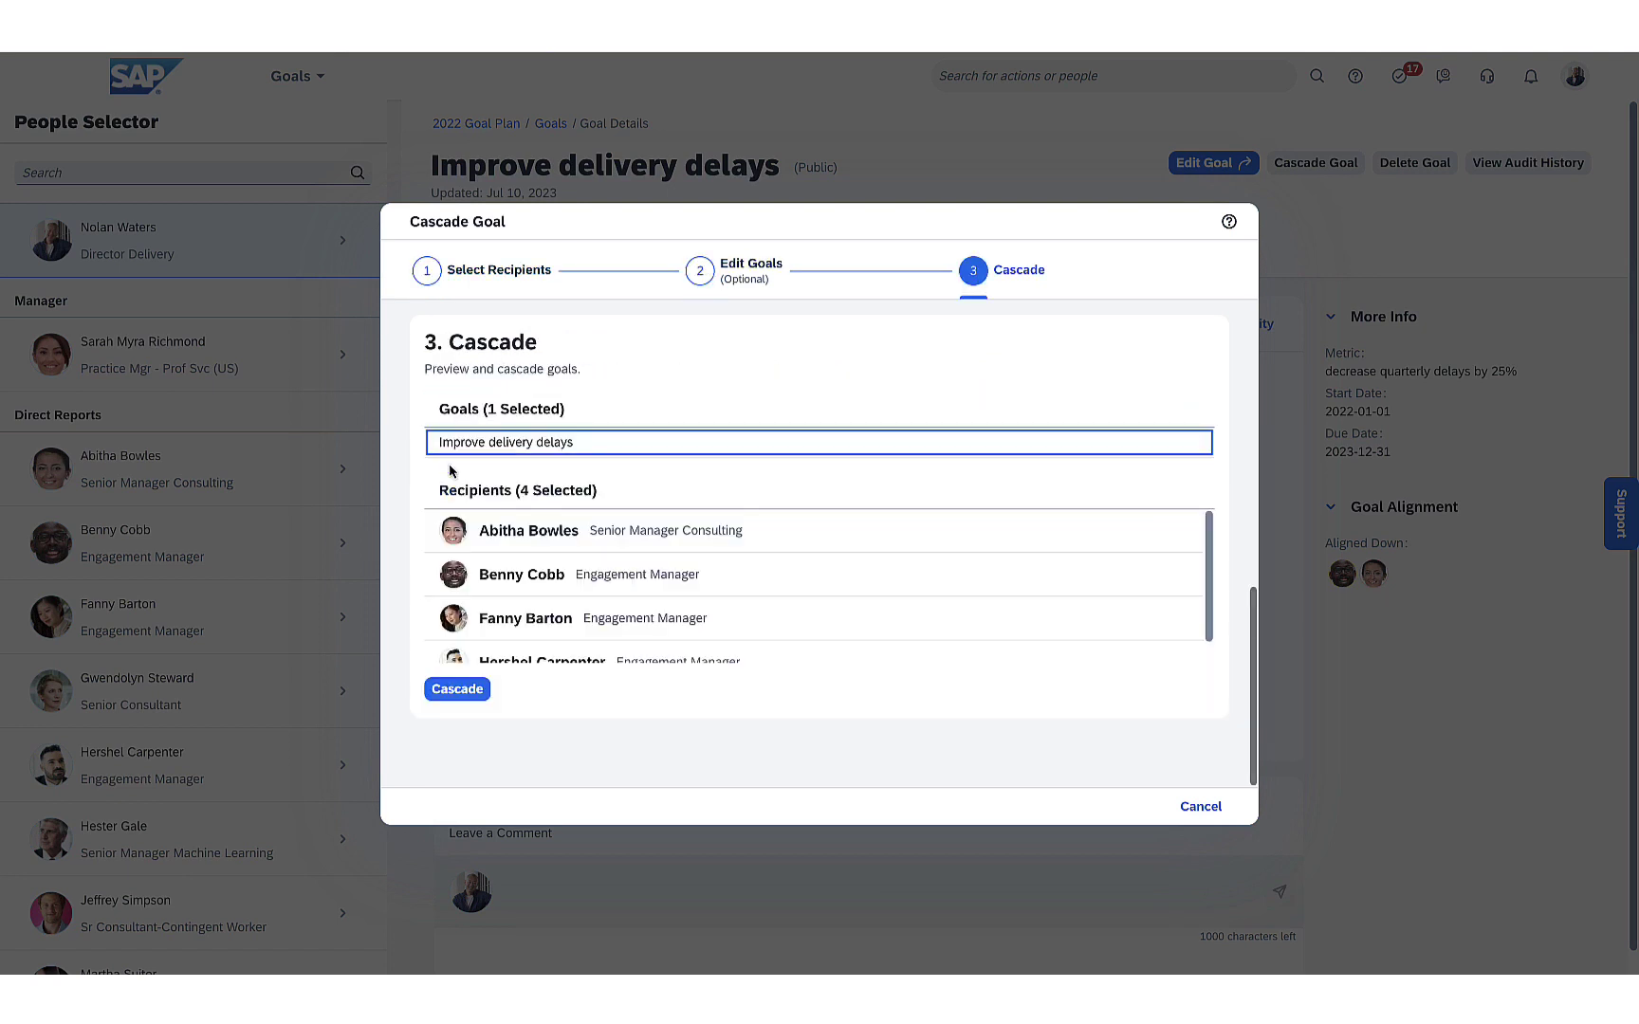
click(459, 690)
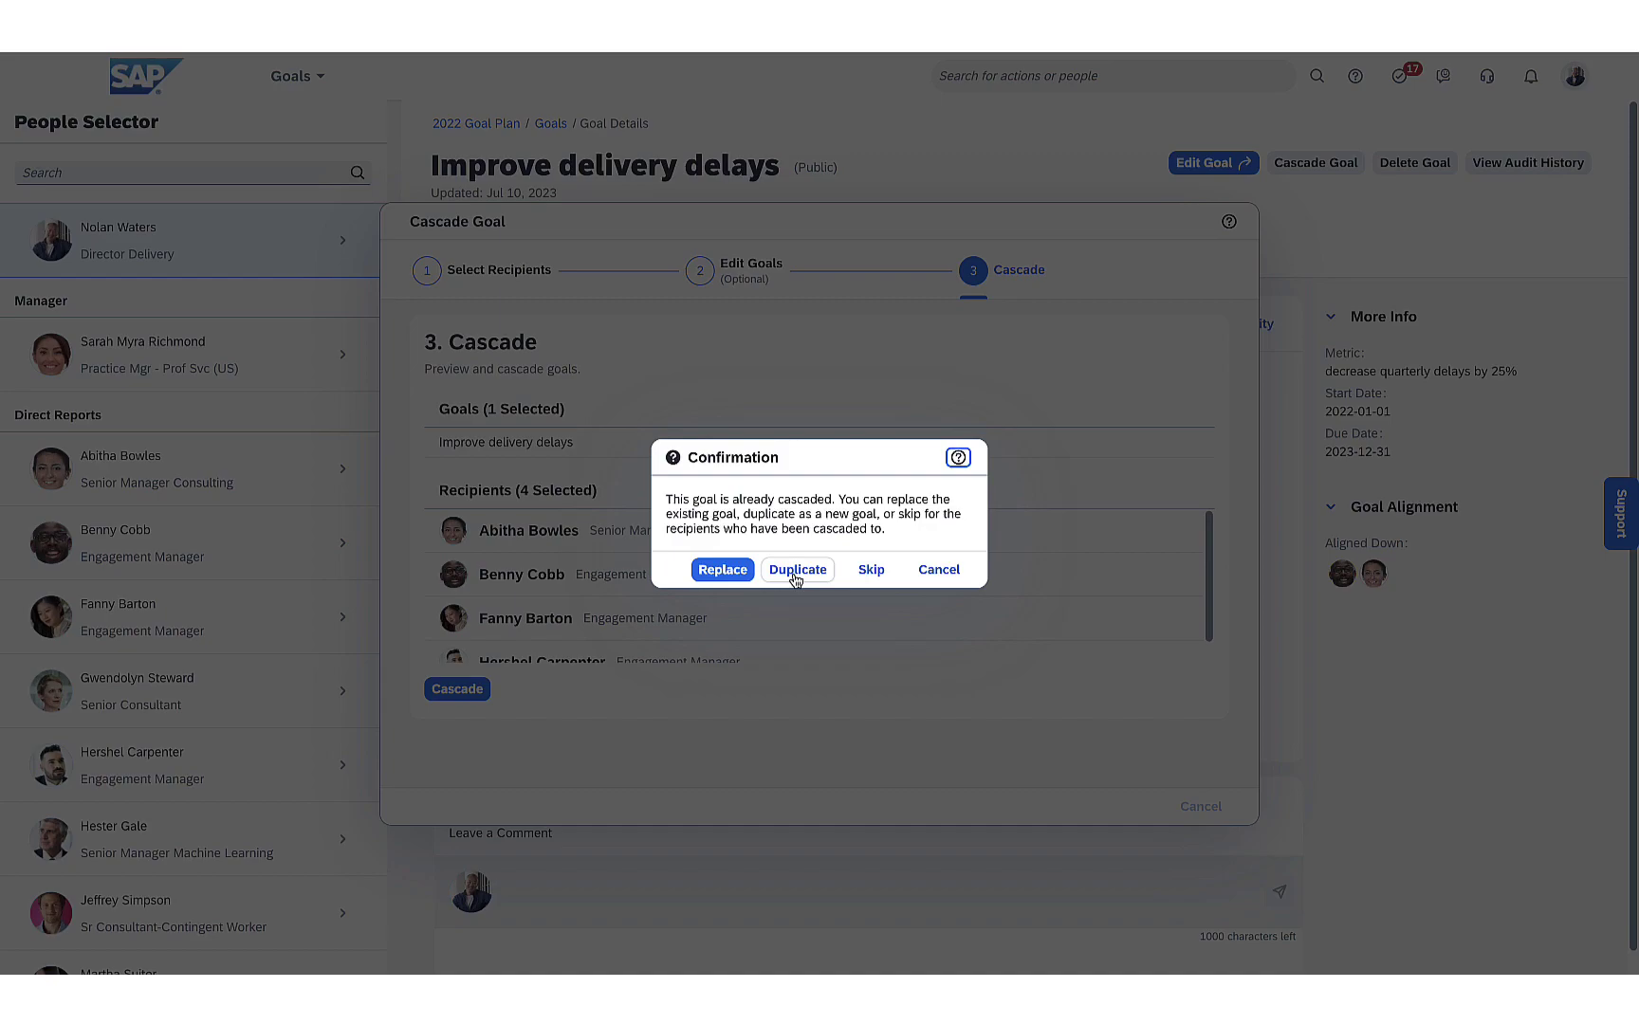
click(723, 575)
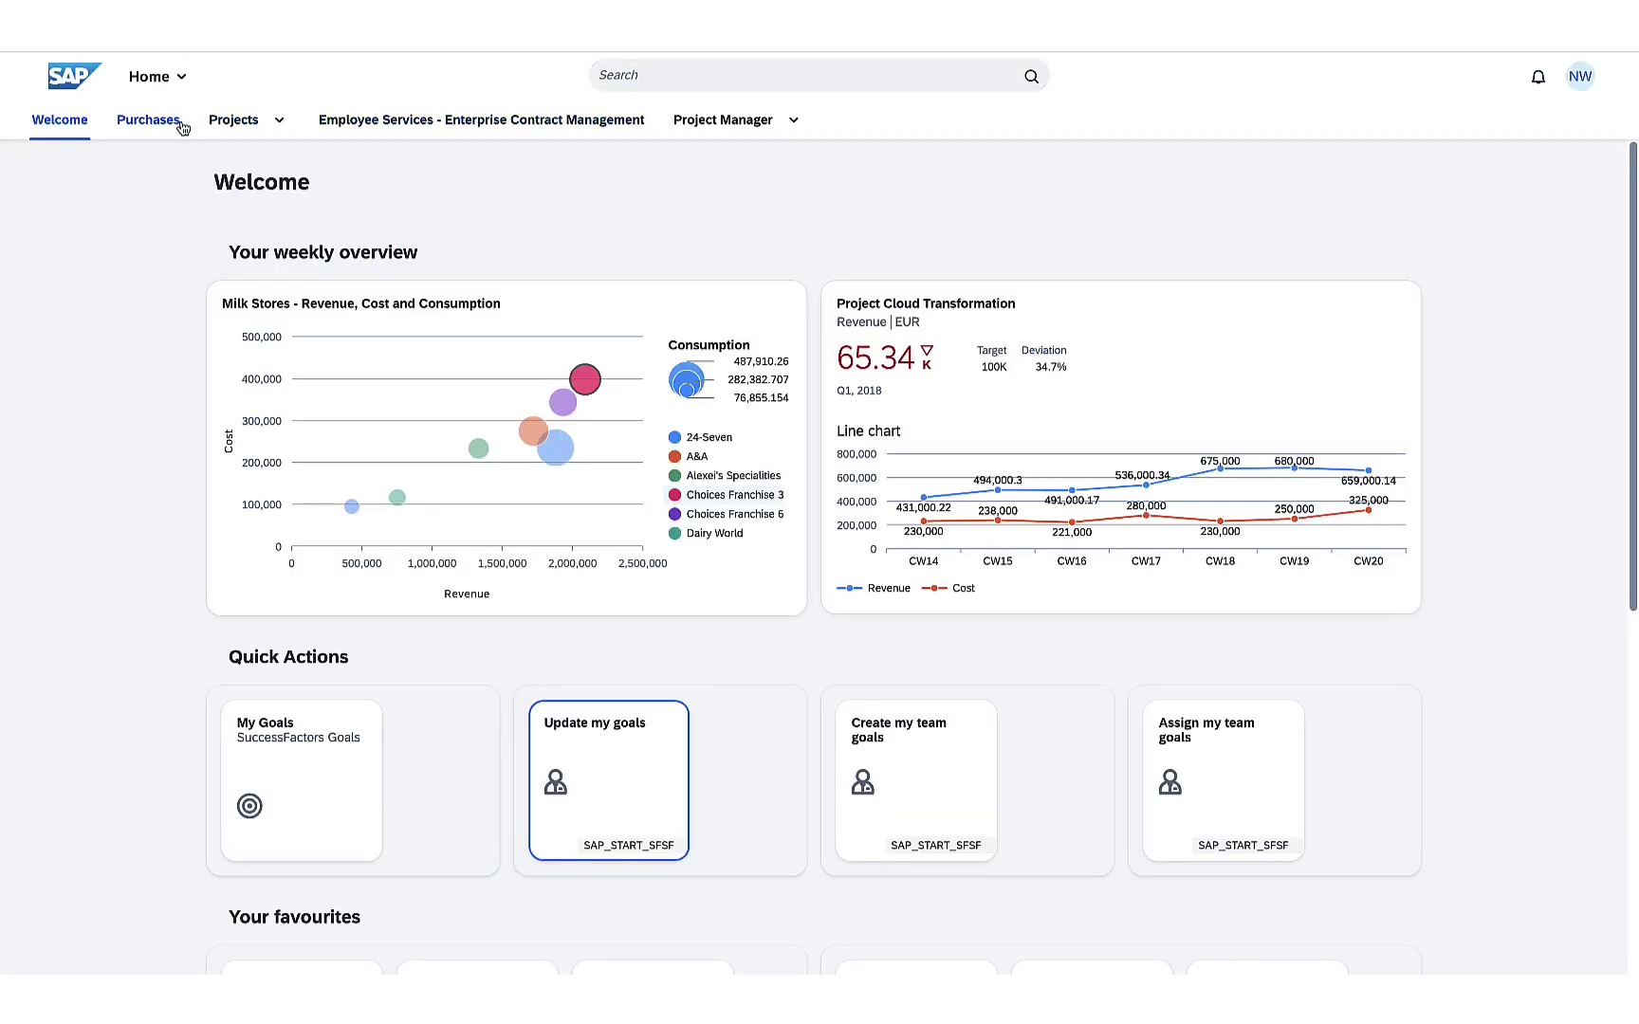
- Open the Purchase overview page and scroll through its Purchase Orders, Top sales and Requisitions sections
click(170, 124)
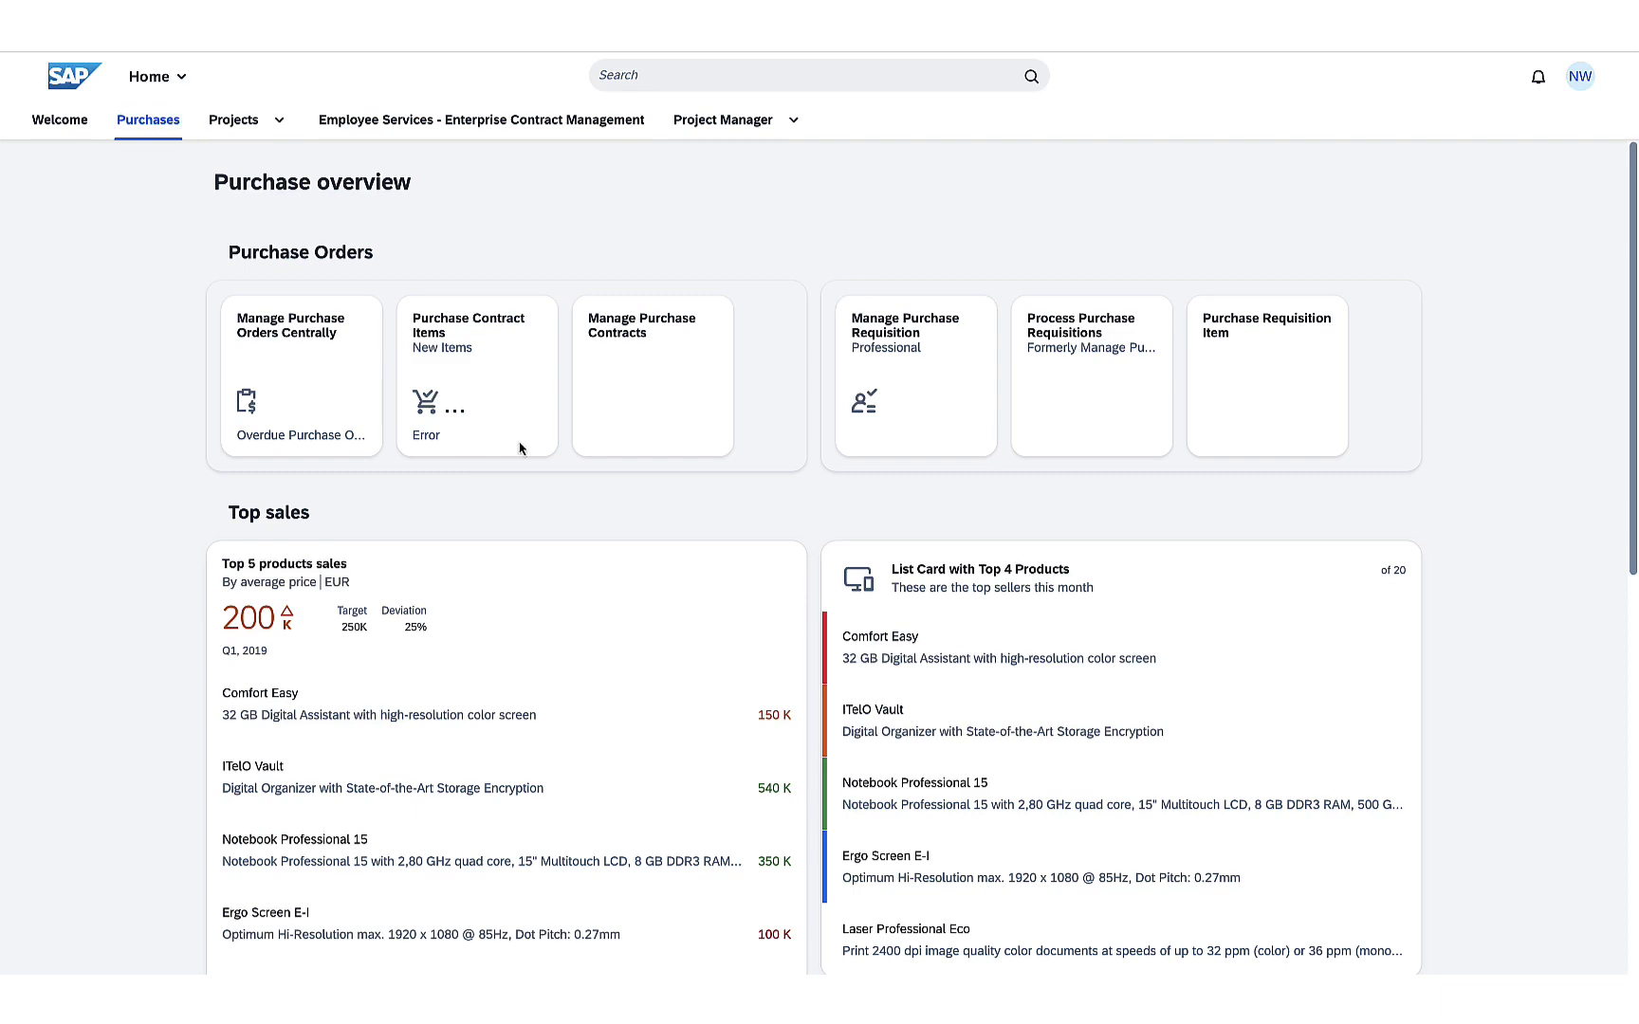
scroll(753, 347, down, 5)
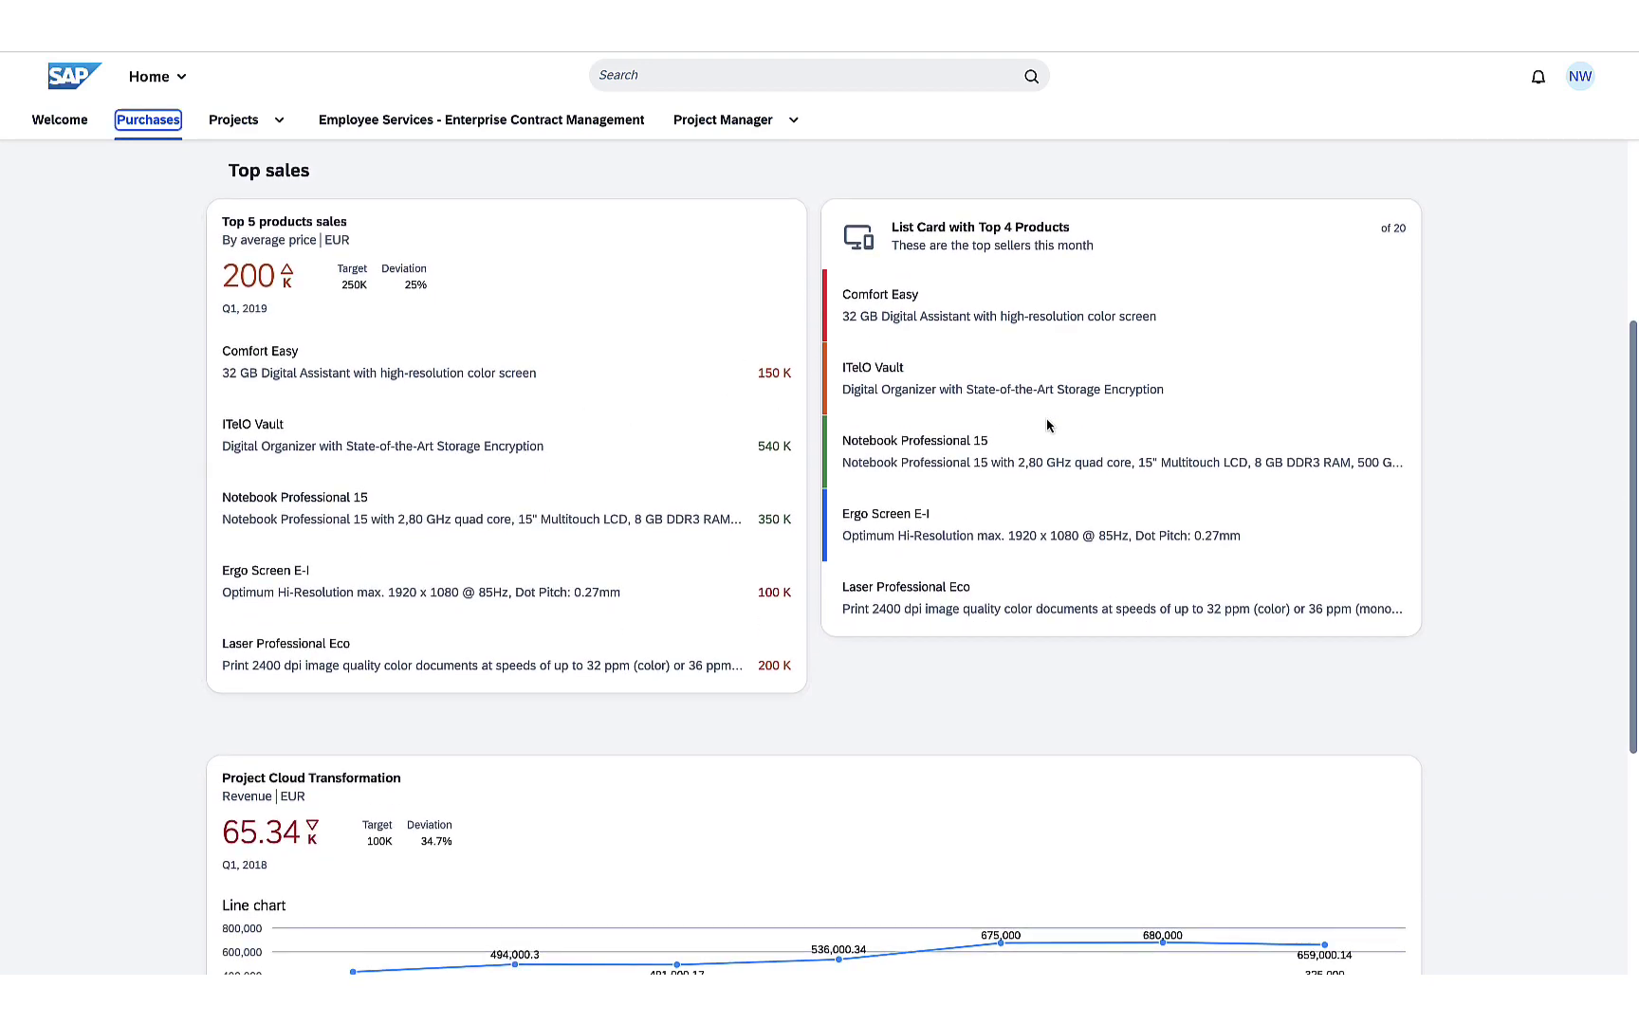
scroll(1047, 425, down, 6)
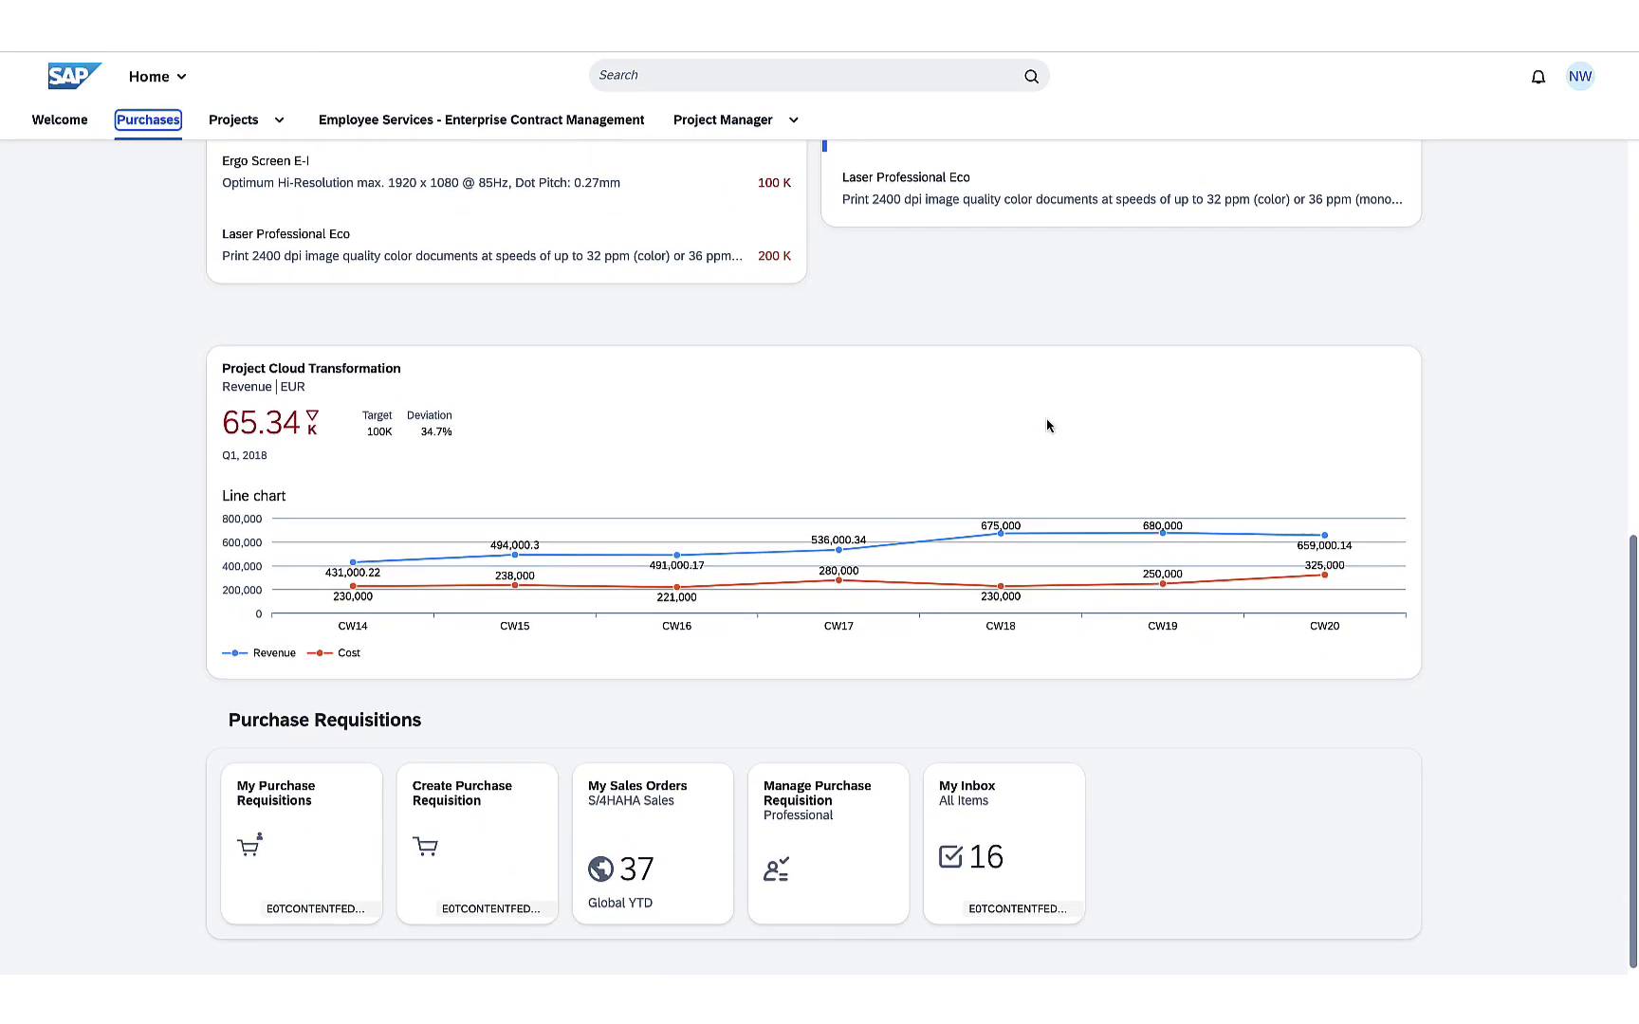
scroll(1047, 425, up, 10)
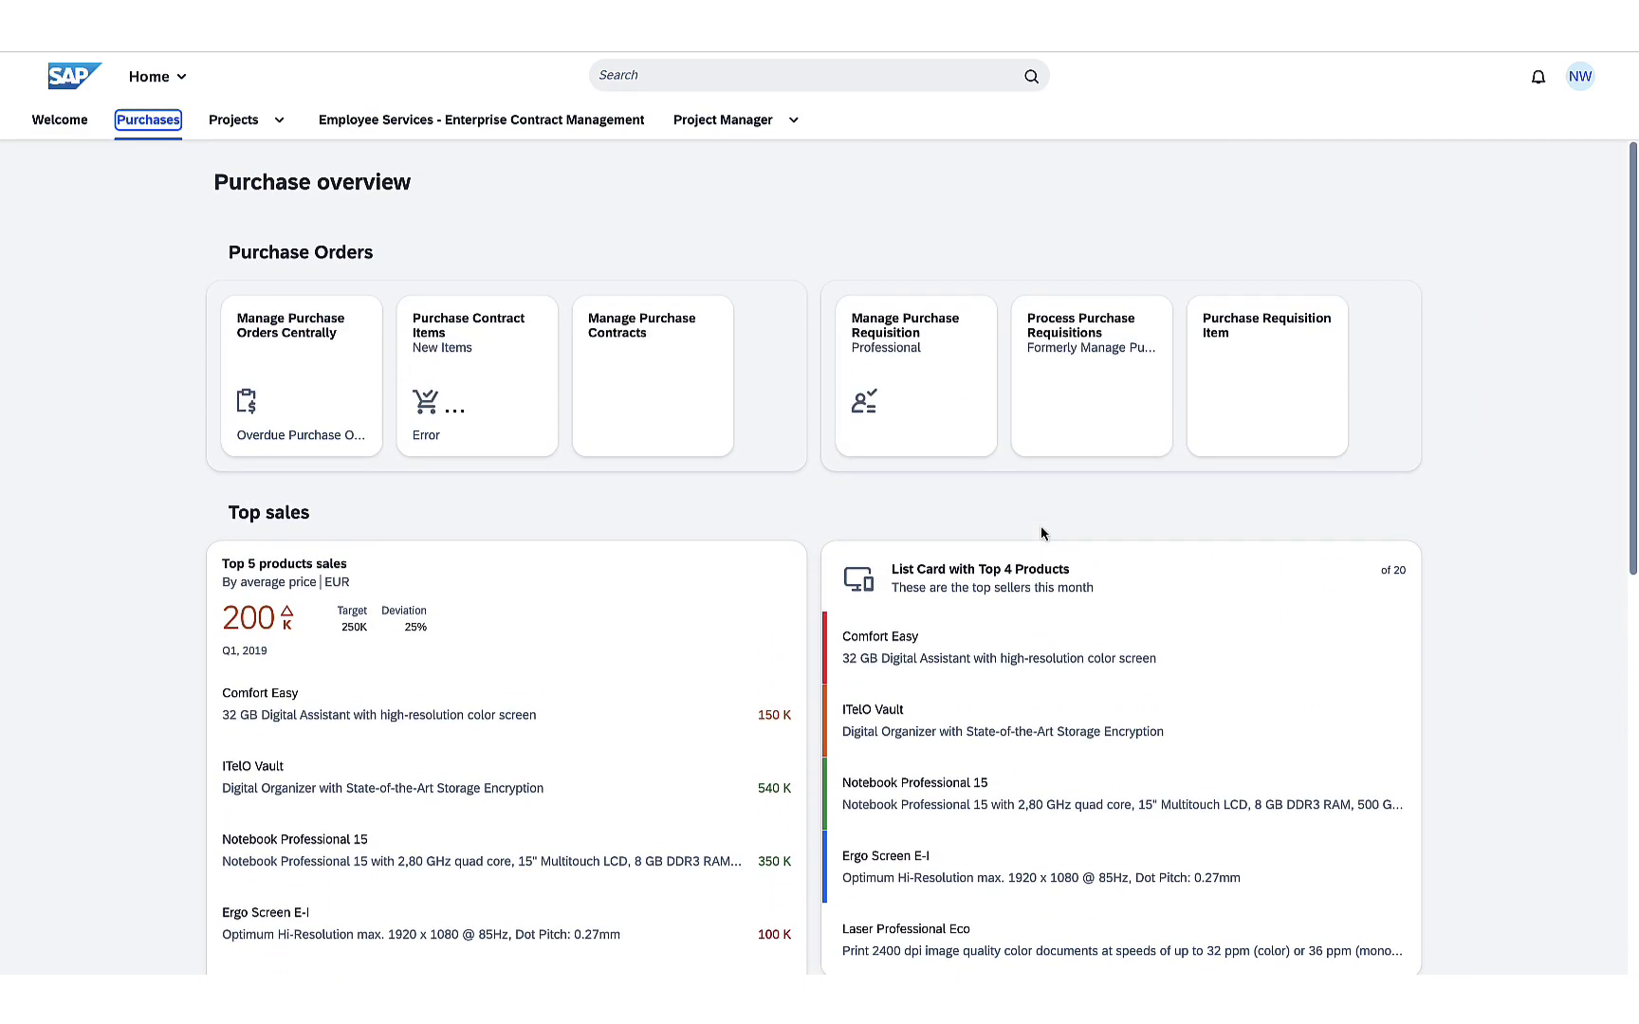
- Create a new contract named Purchase Contract q2 with purchasing organization BestRun DE (1010)
click(622, 384)
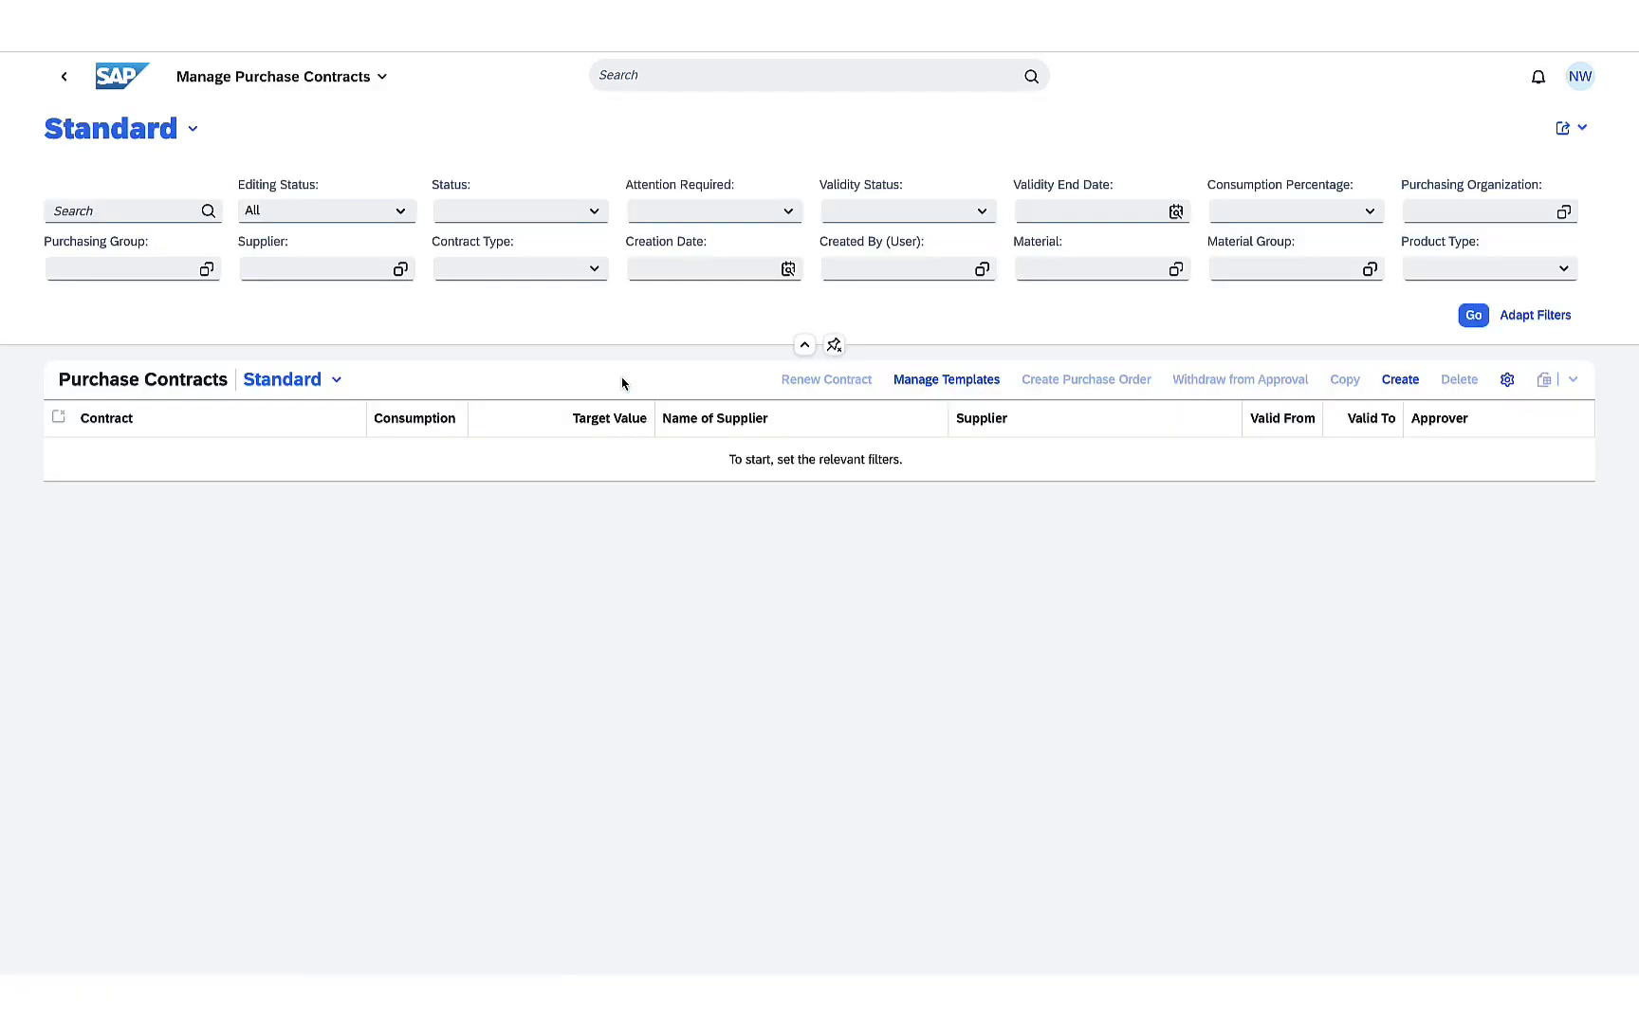
click(1413, 389)
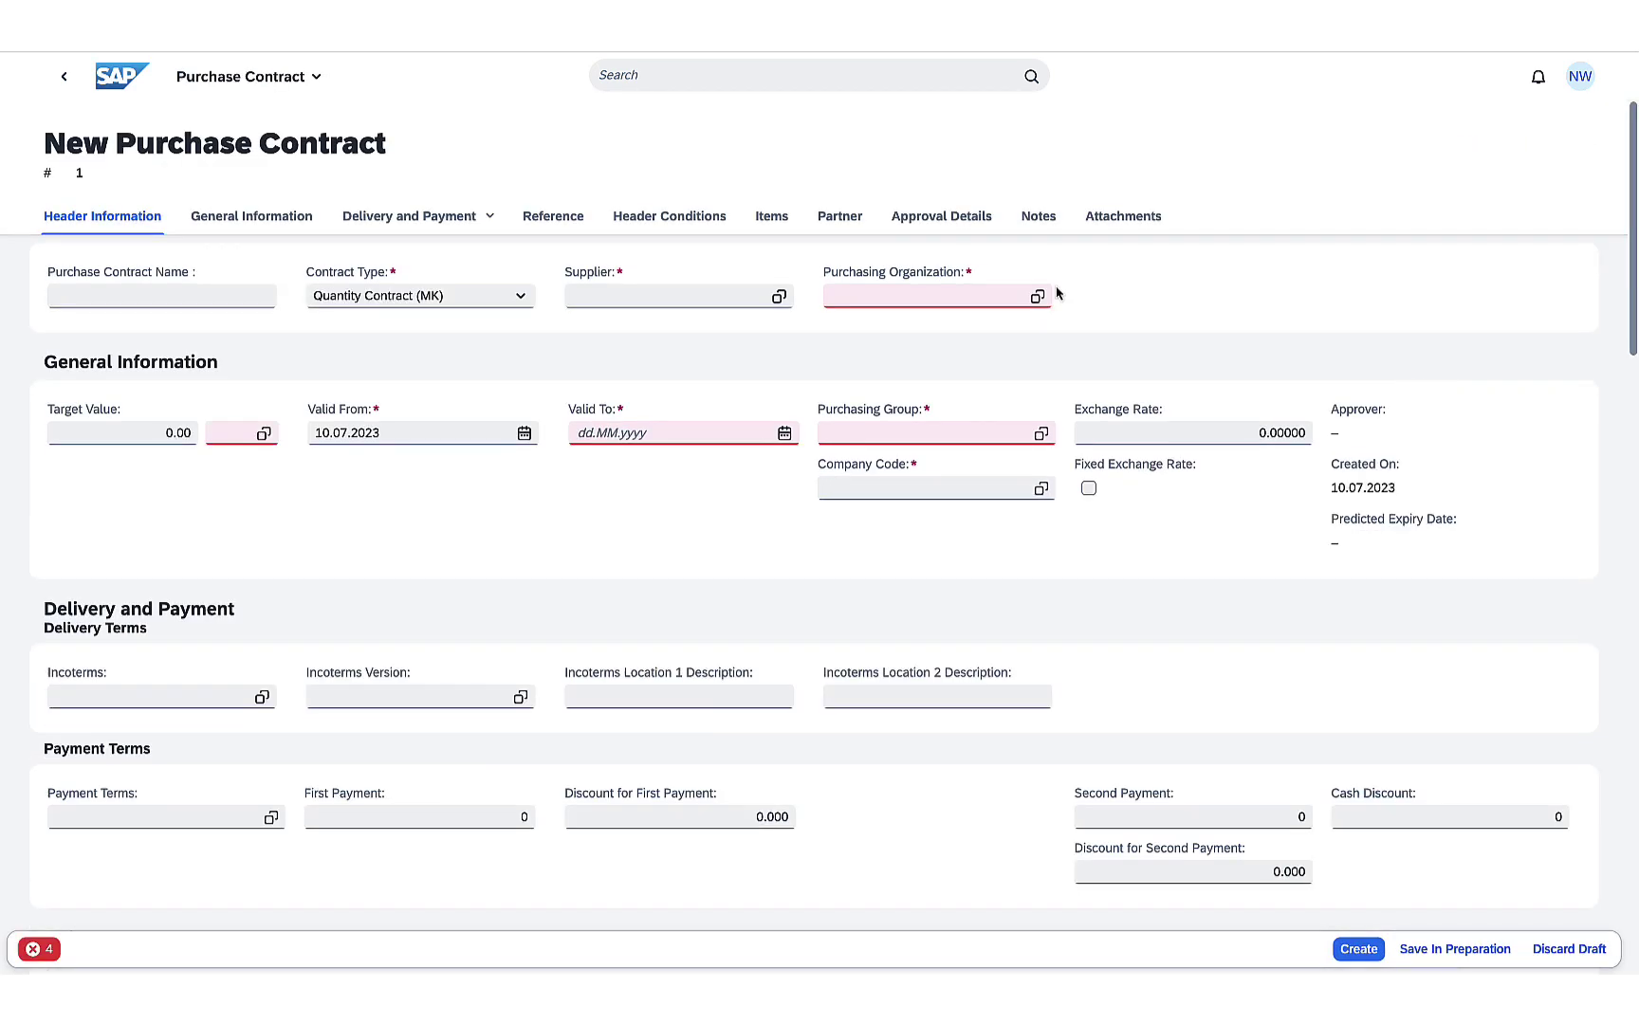
click(1038, 296)
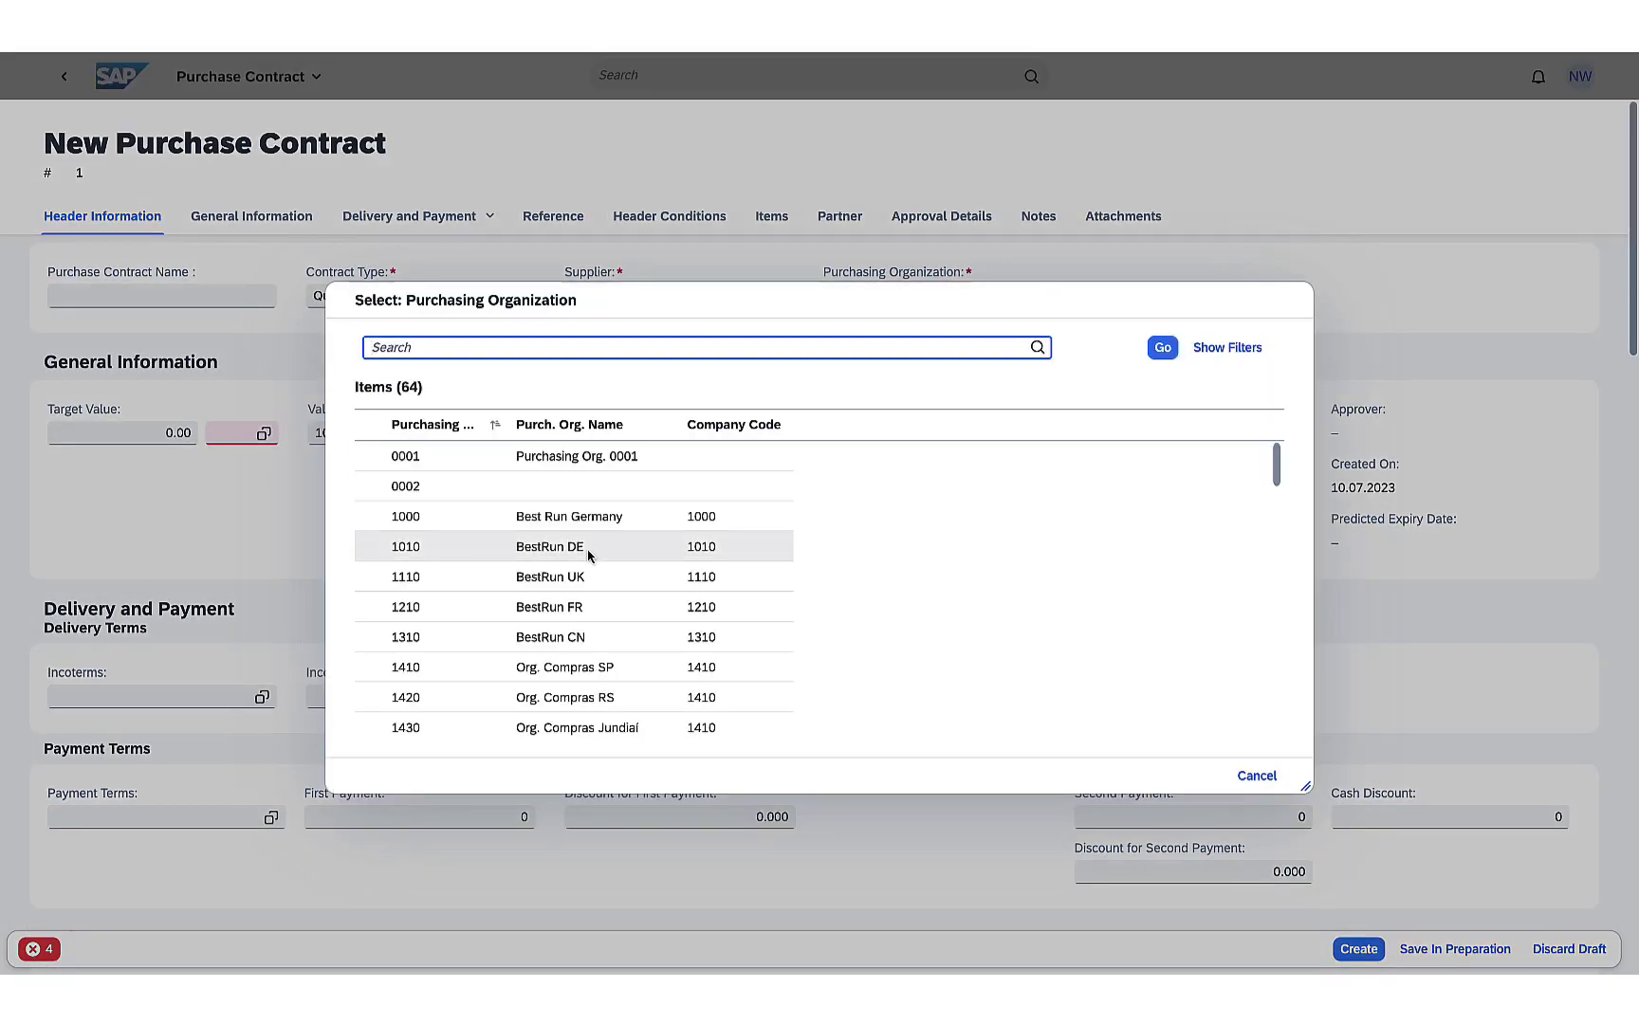
click(688, 549)
click(218, 299)
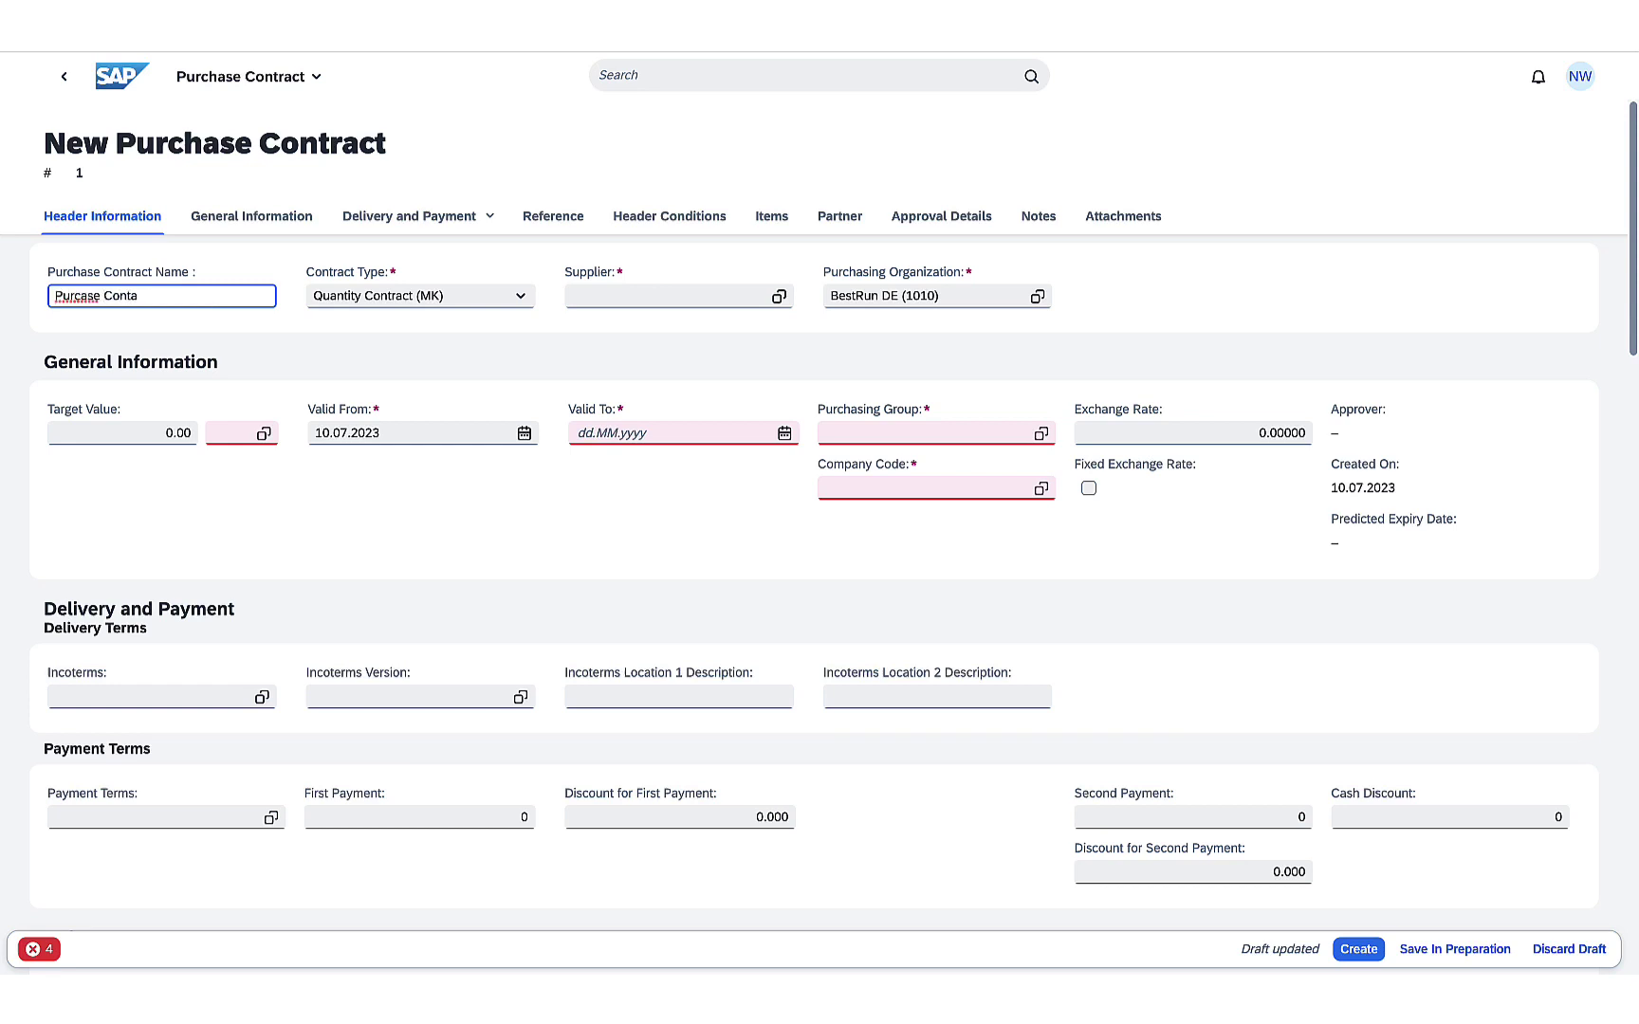
- Set the target value to 10,000.00 EUR and the validity end to 30.10.2023
click(263, 434)
click(1039, 346)
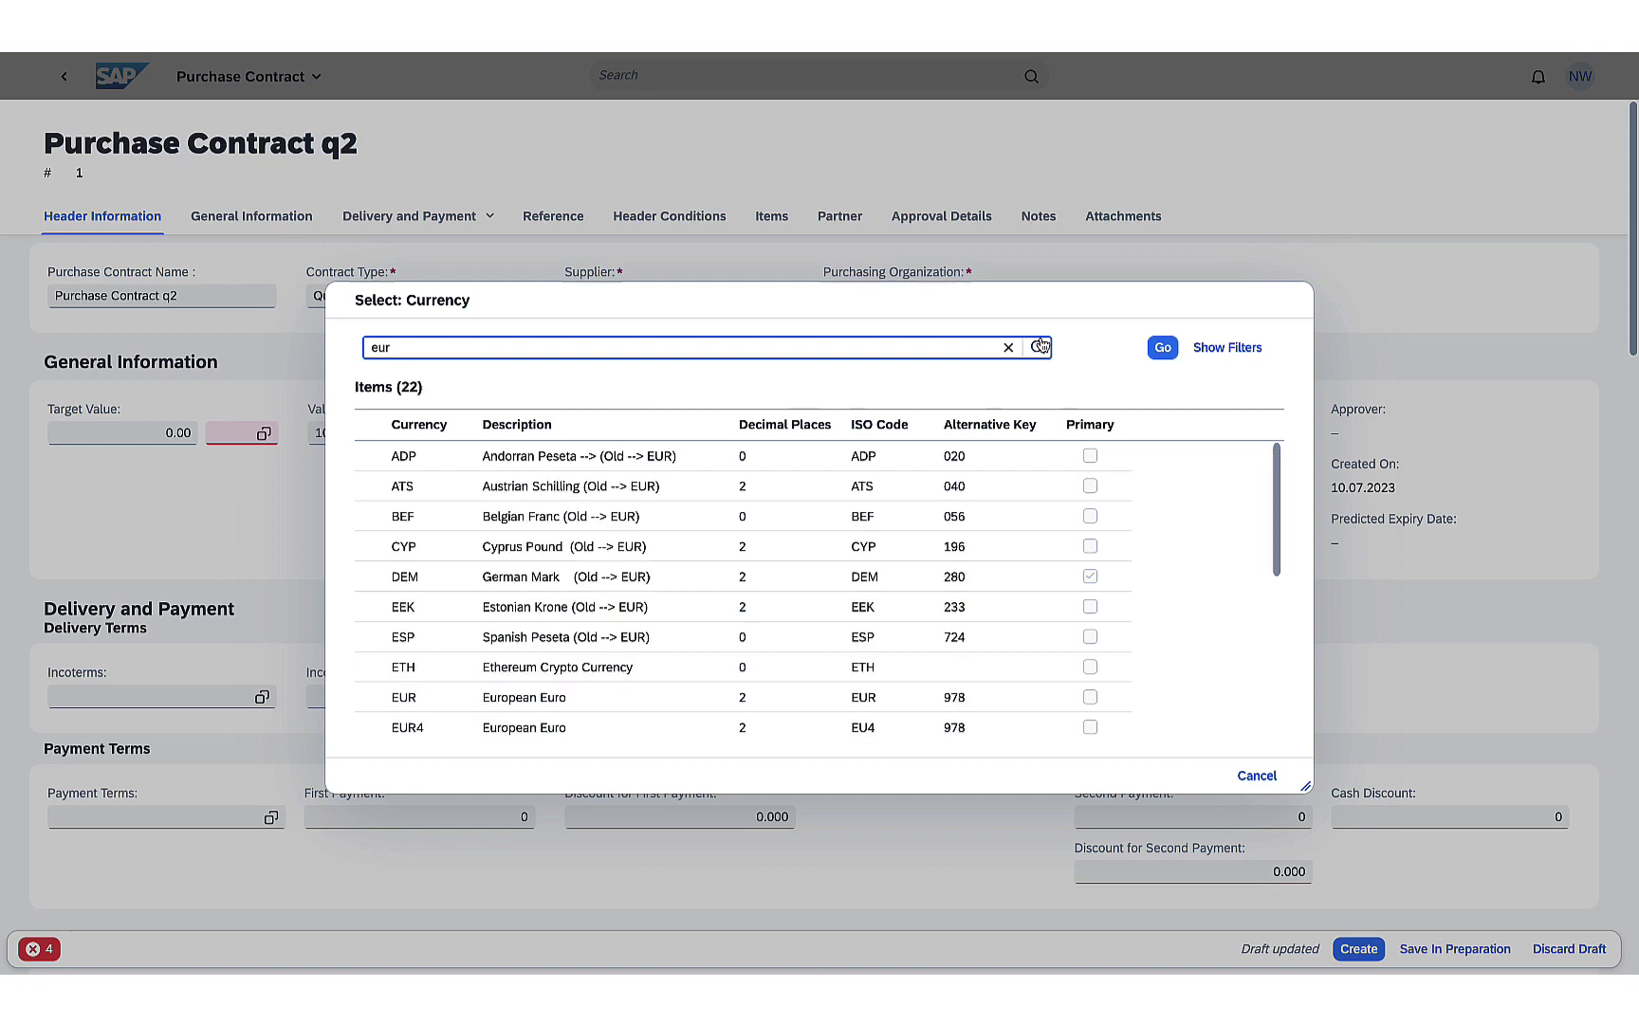
click(525, 697)
click(138, 434)
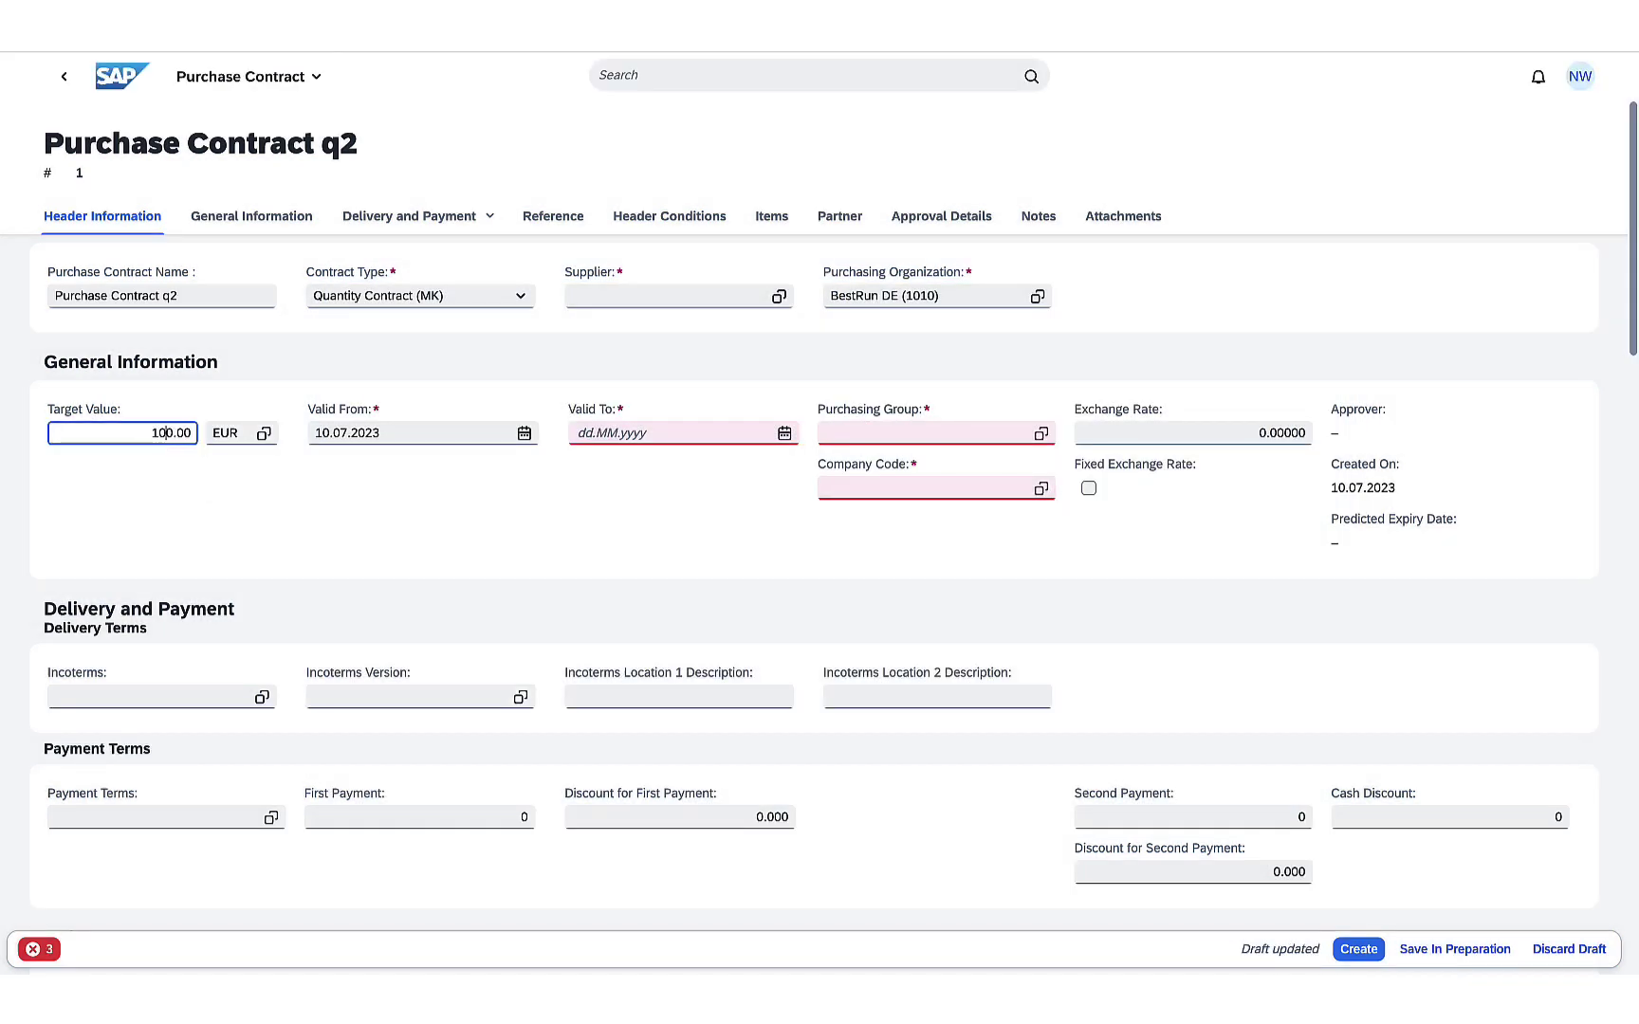
click(784, 433)
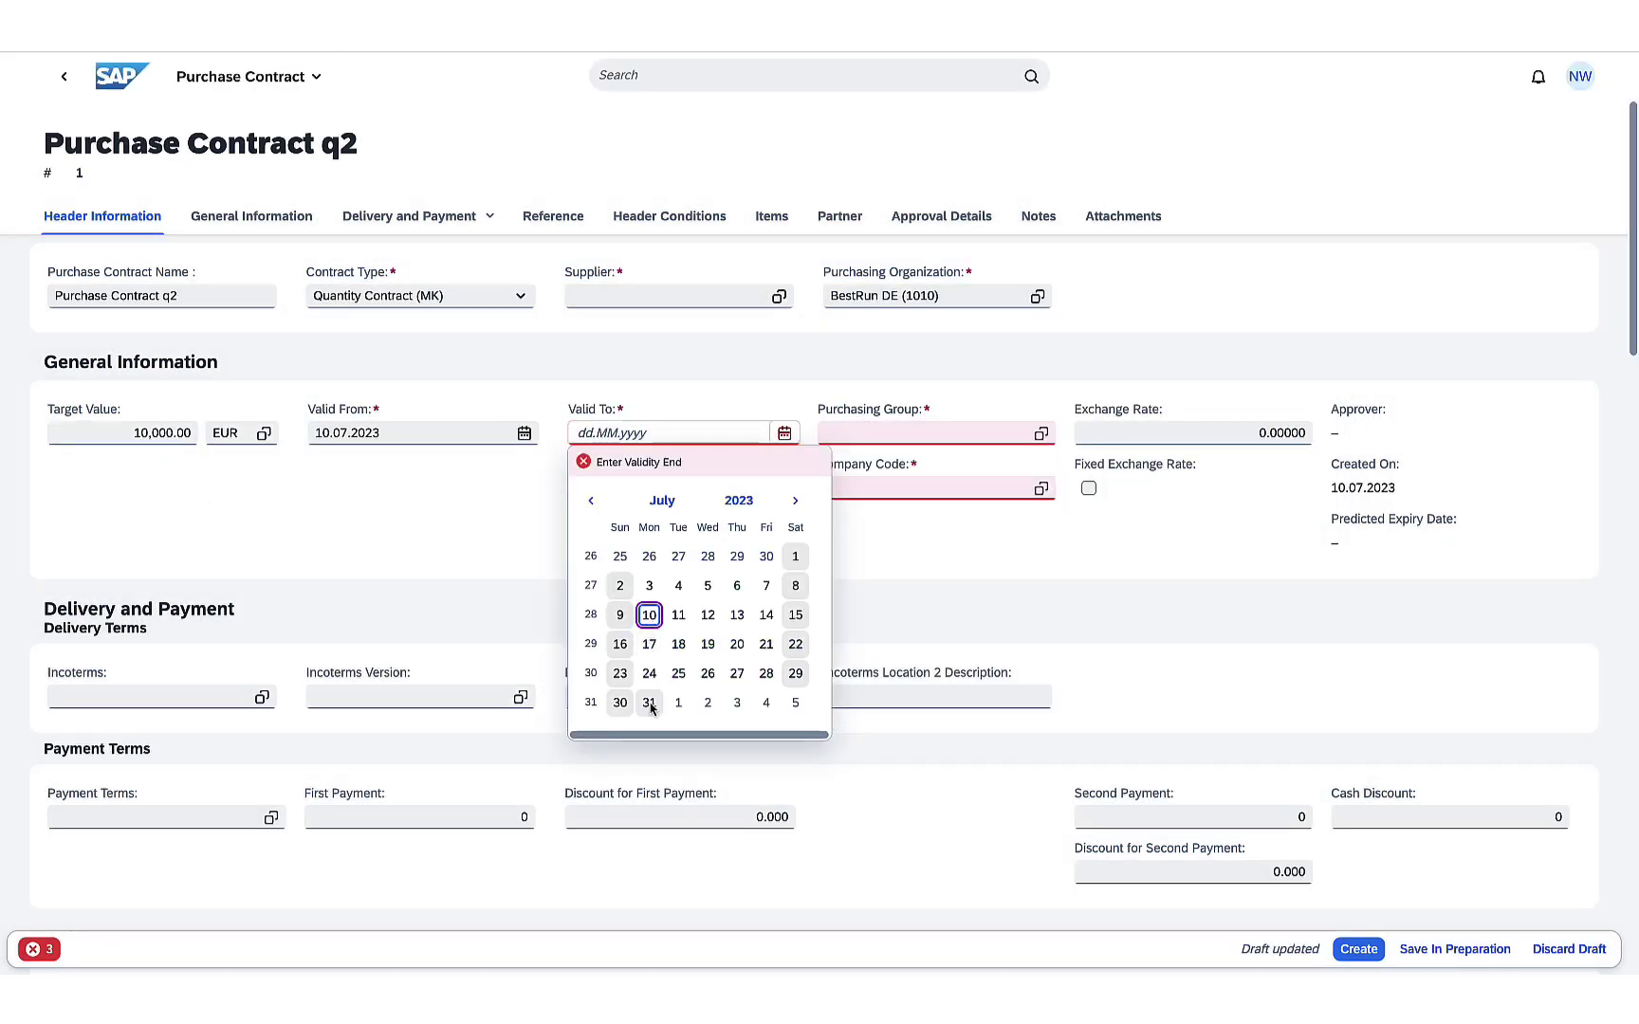
click(797, 501)
click(797, 501)
click(797, 501)
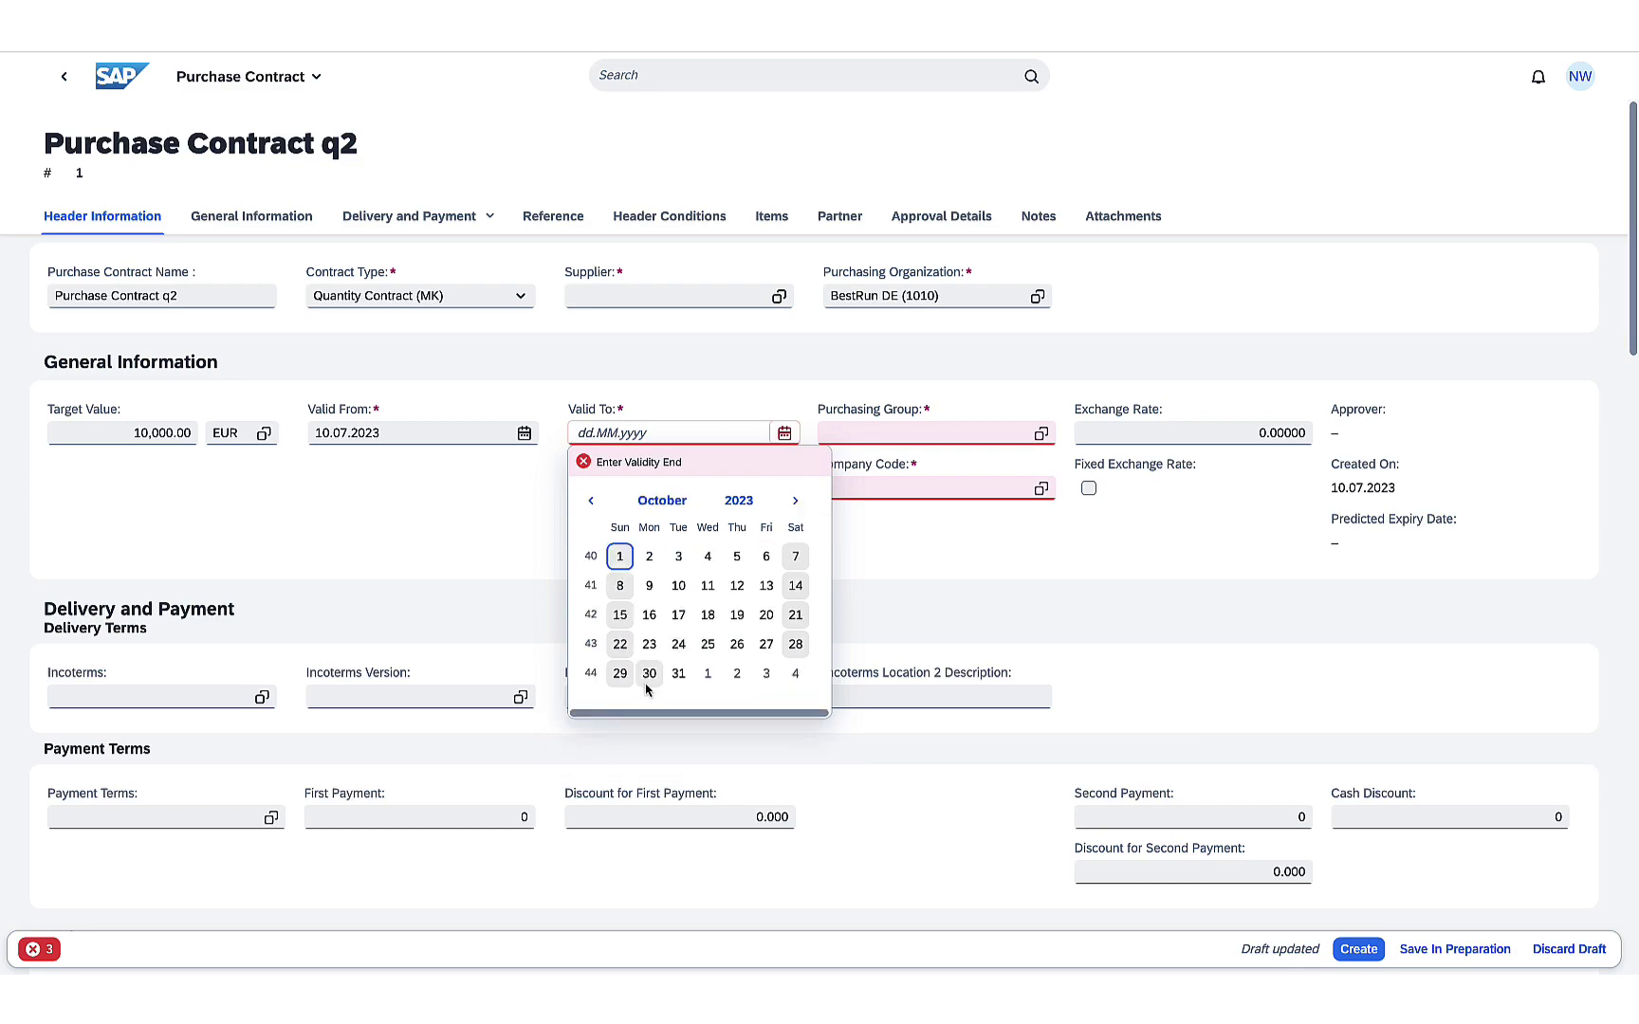
click(649, 673)
- Set company code BestRun DE (1010), purchasing group Group 002 and supplier Vendor (DE)
click(1040, 433)
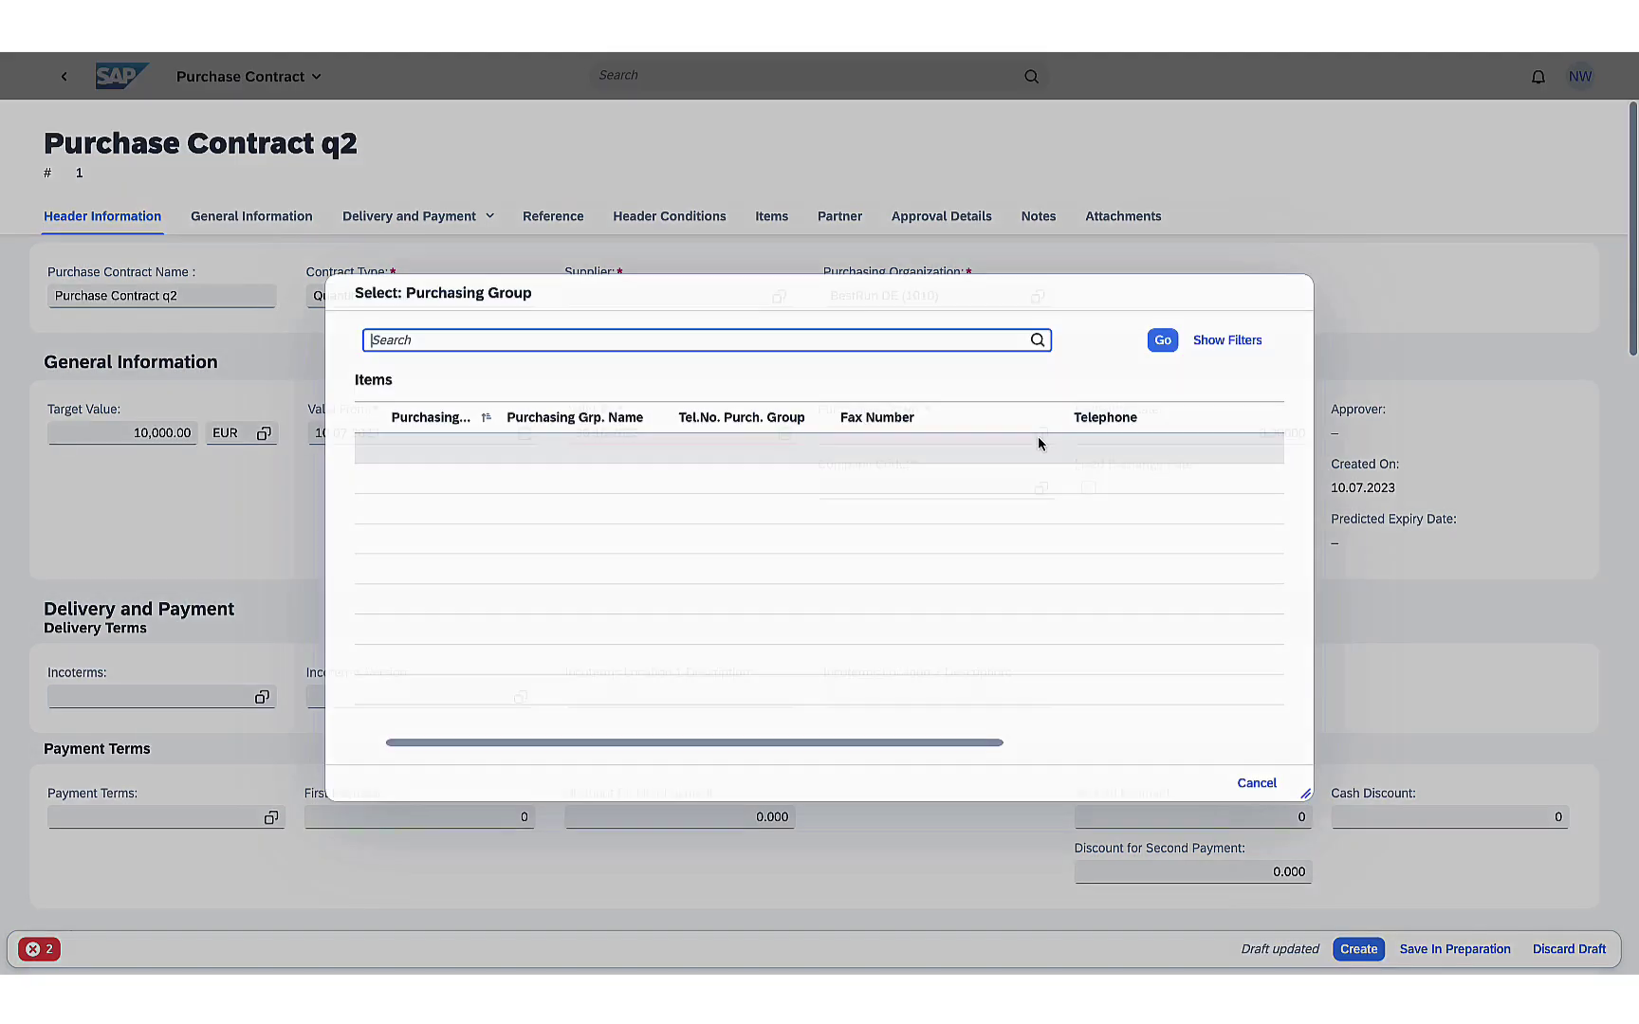
click(1255, 783)
click(1040, 489)
click(604, 575)
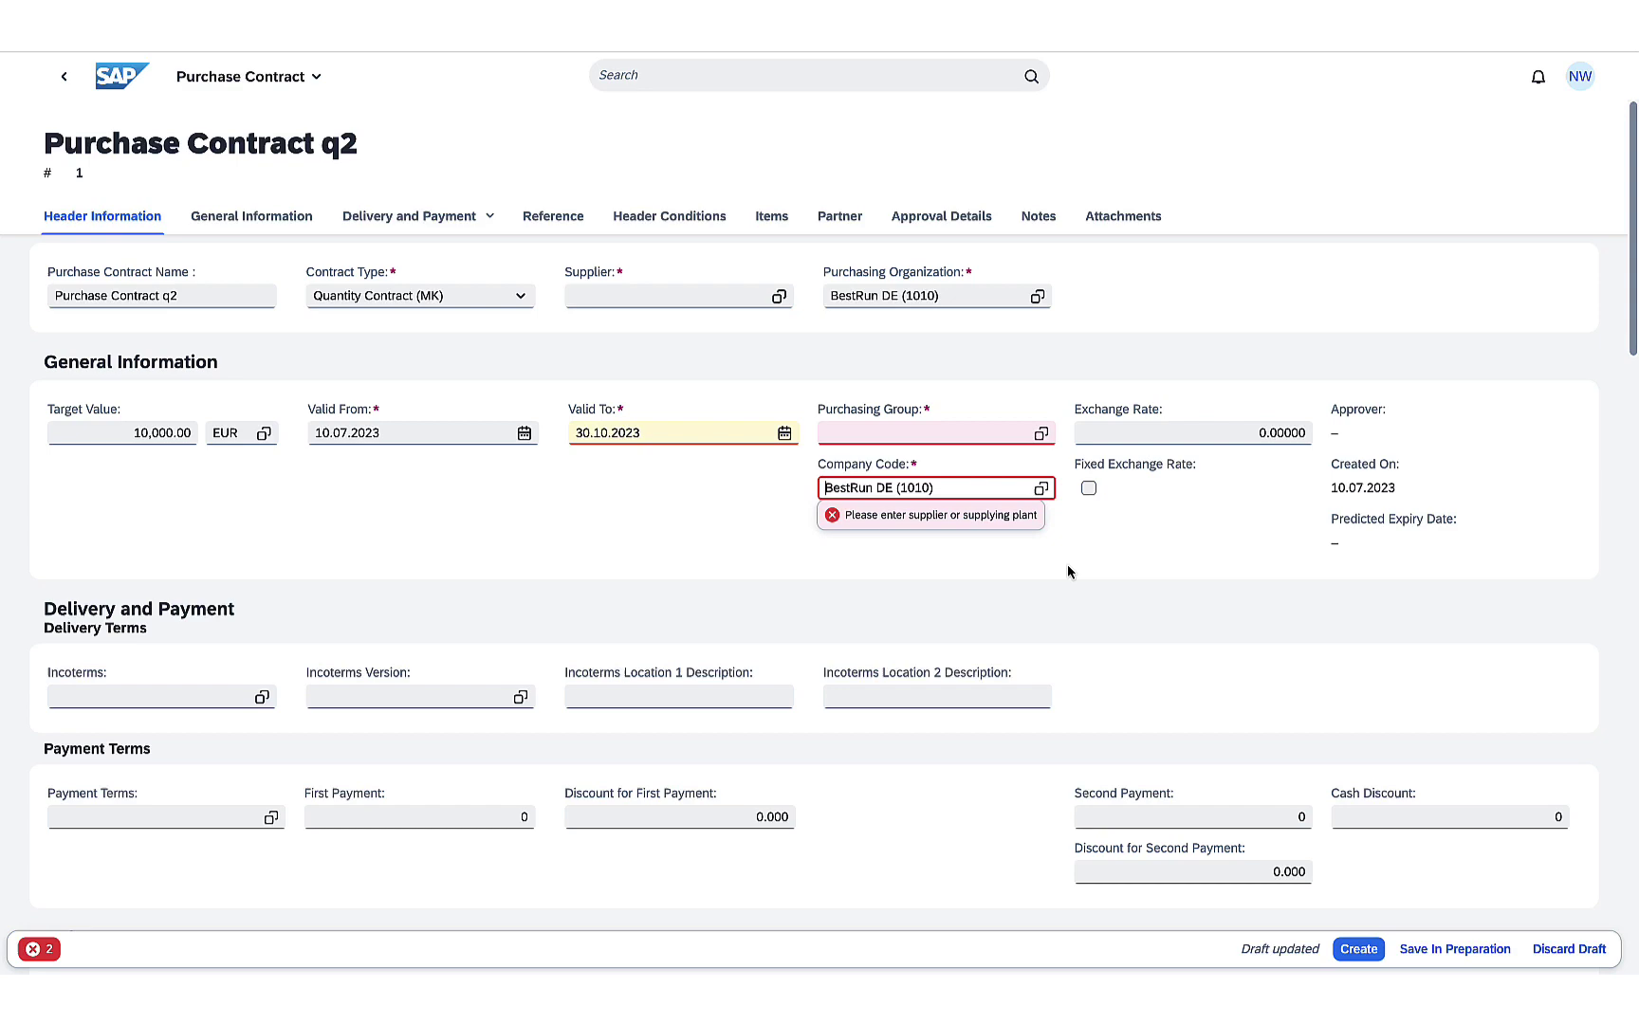
click(1042, 435)
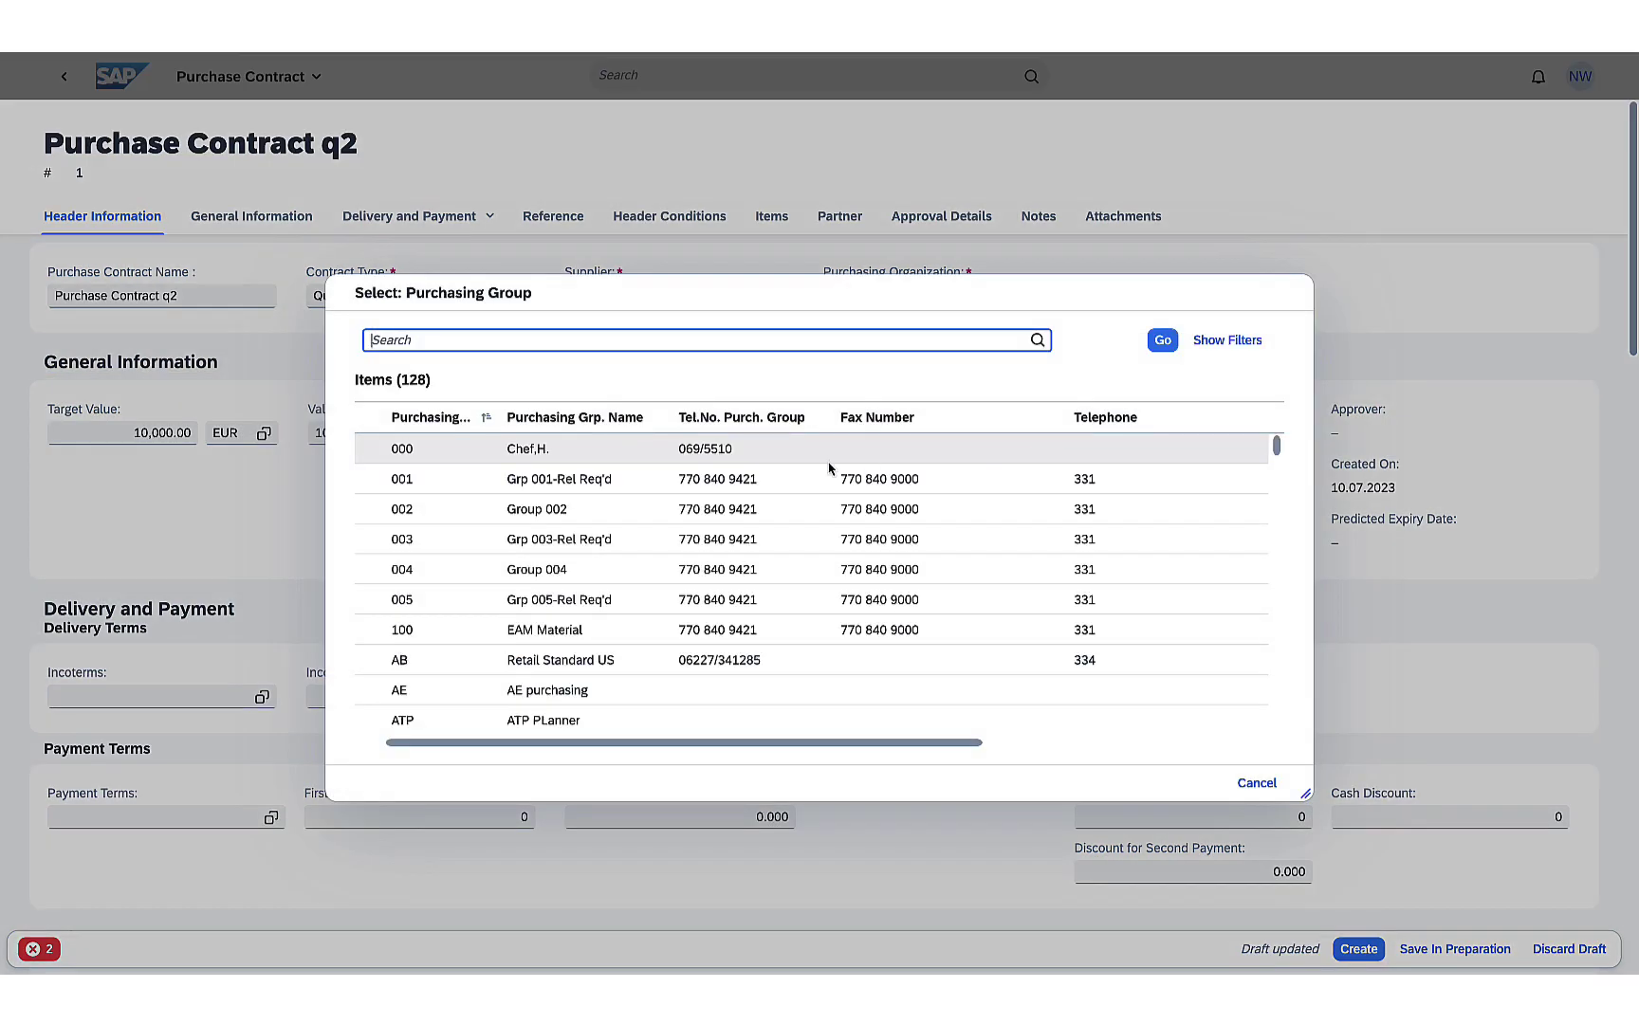
click(784, 509)
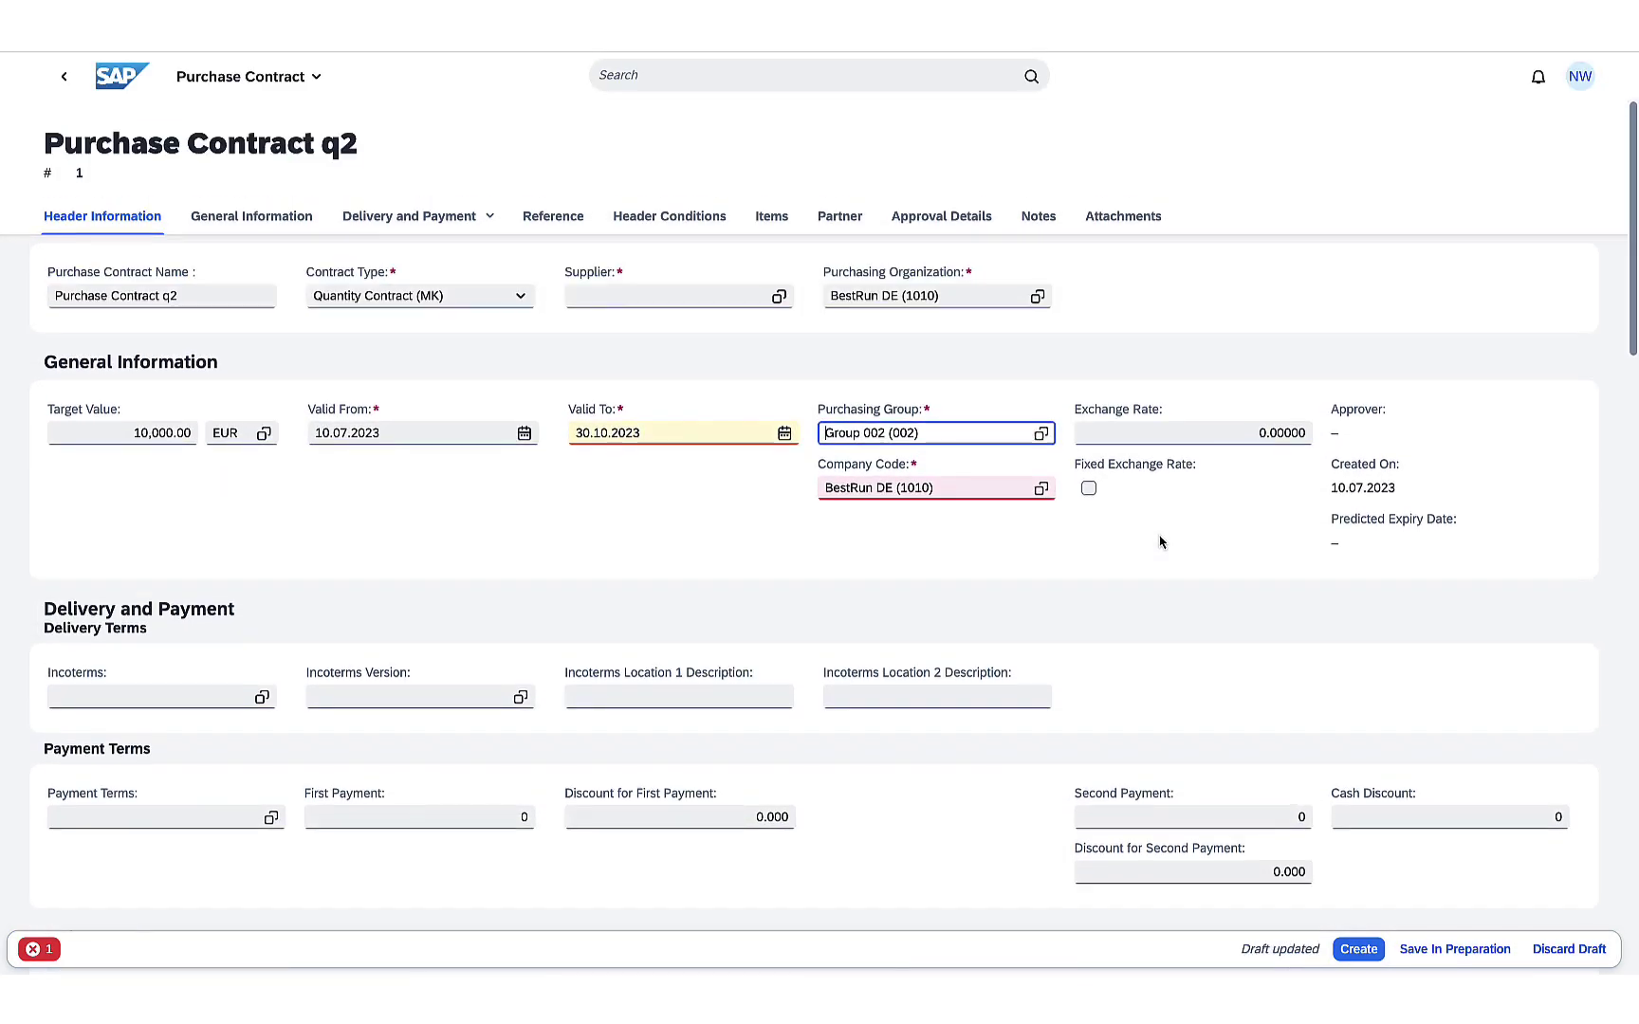
click(782, 297)
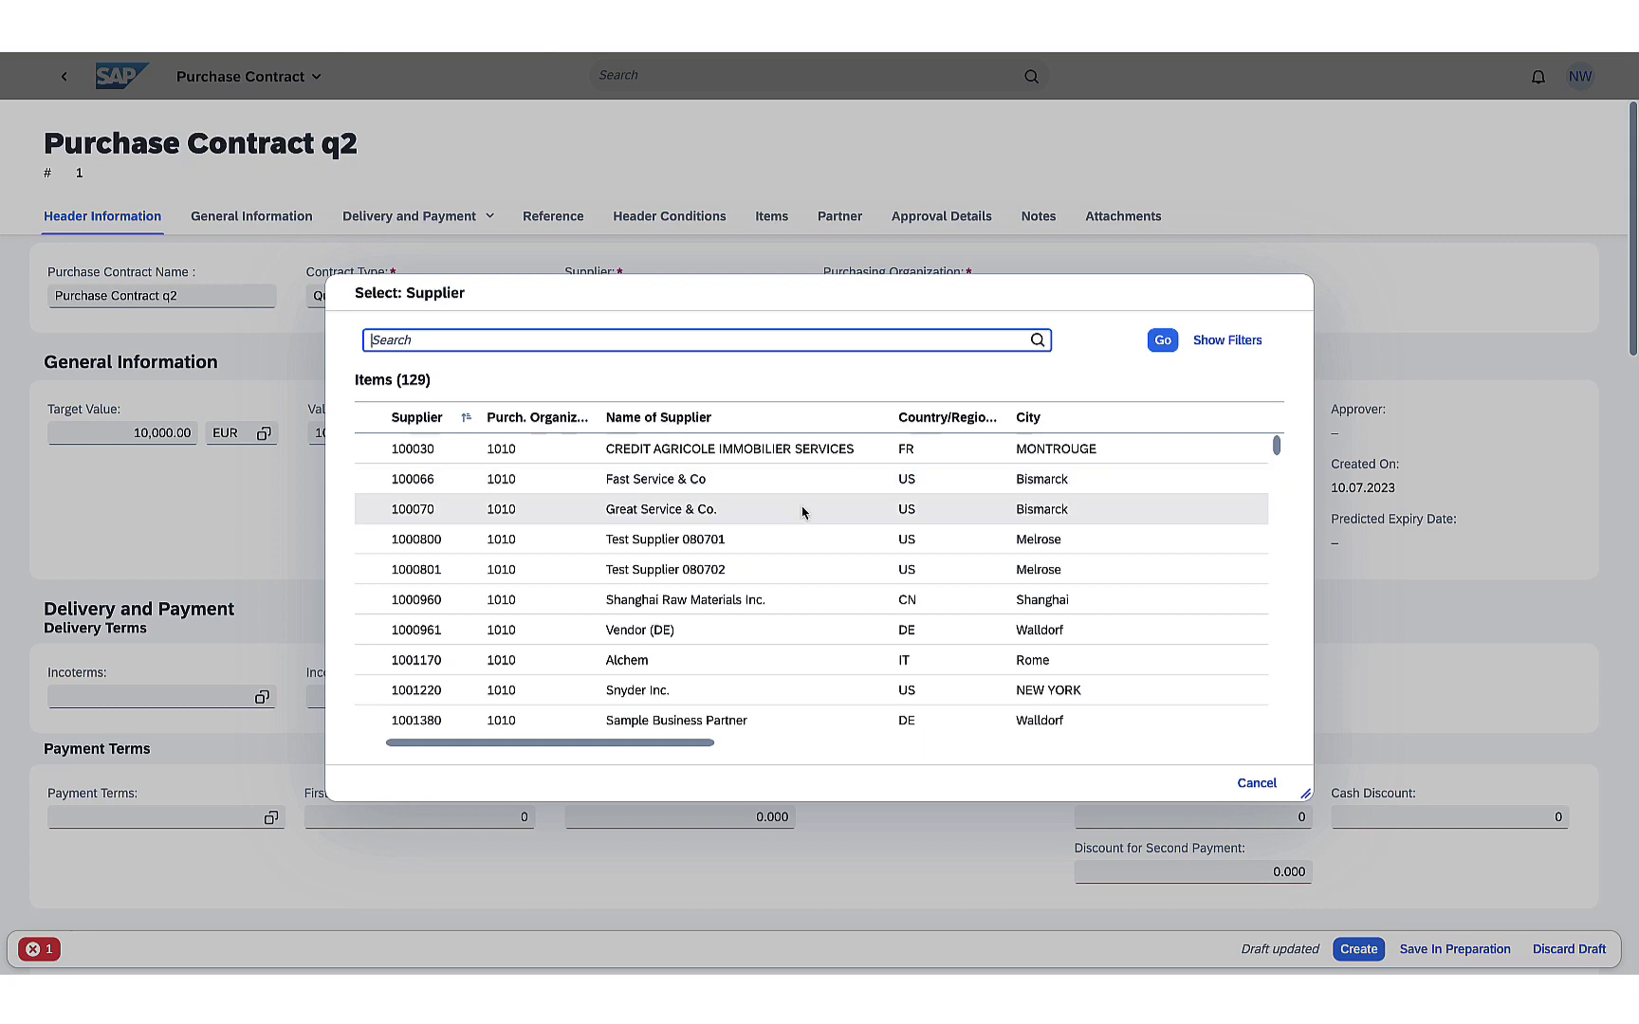
click(776, 629)
- Attach contract_Demo.pdf to Purchase Contract q2 and save it as In Preparation
scroll(910, 611, down, 10)
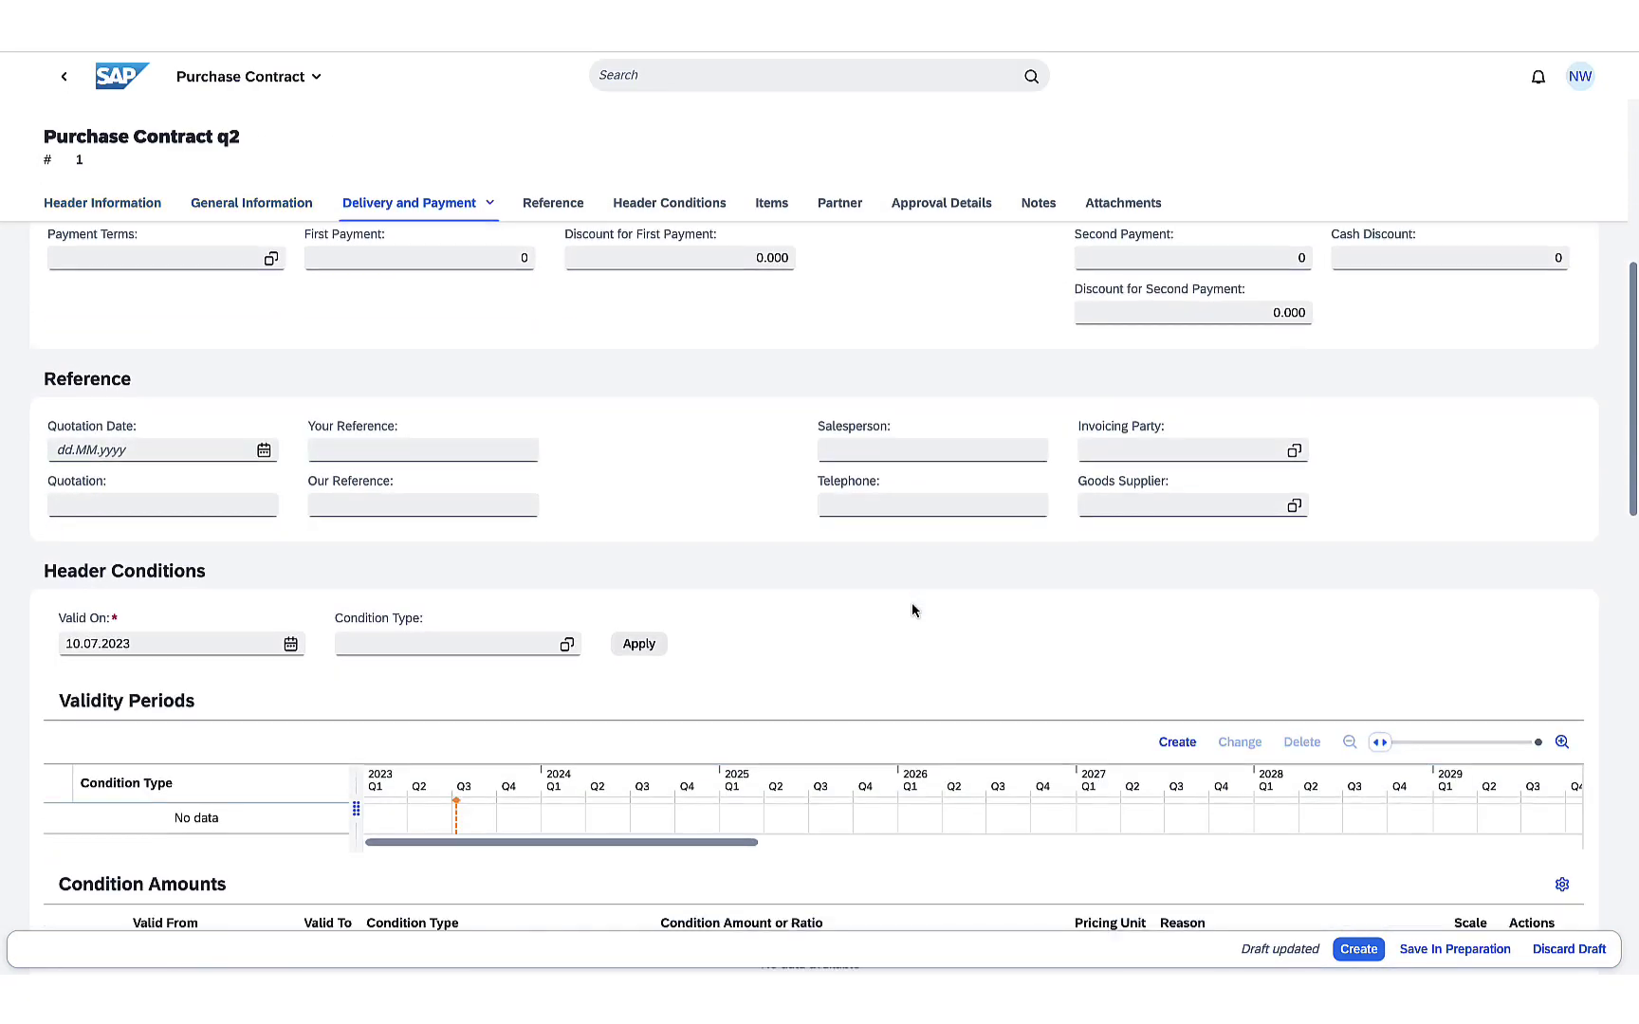
scroll(721, 657, down, 1)
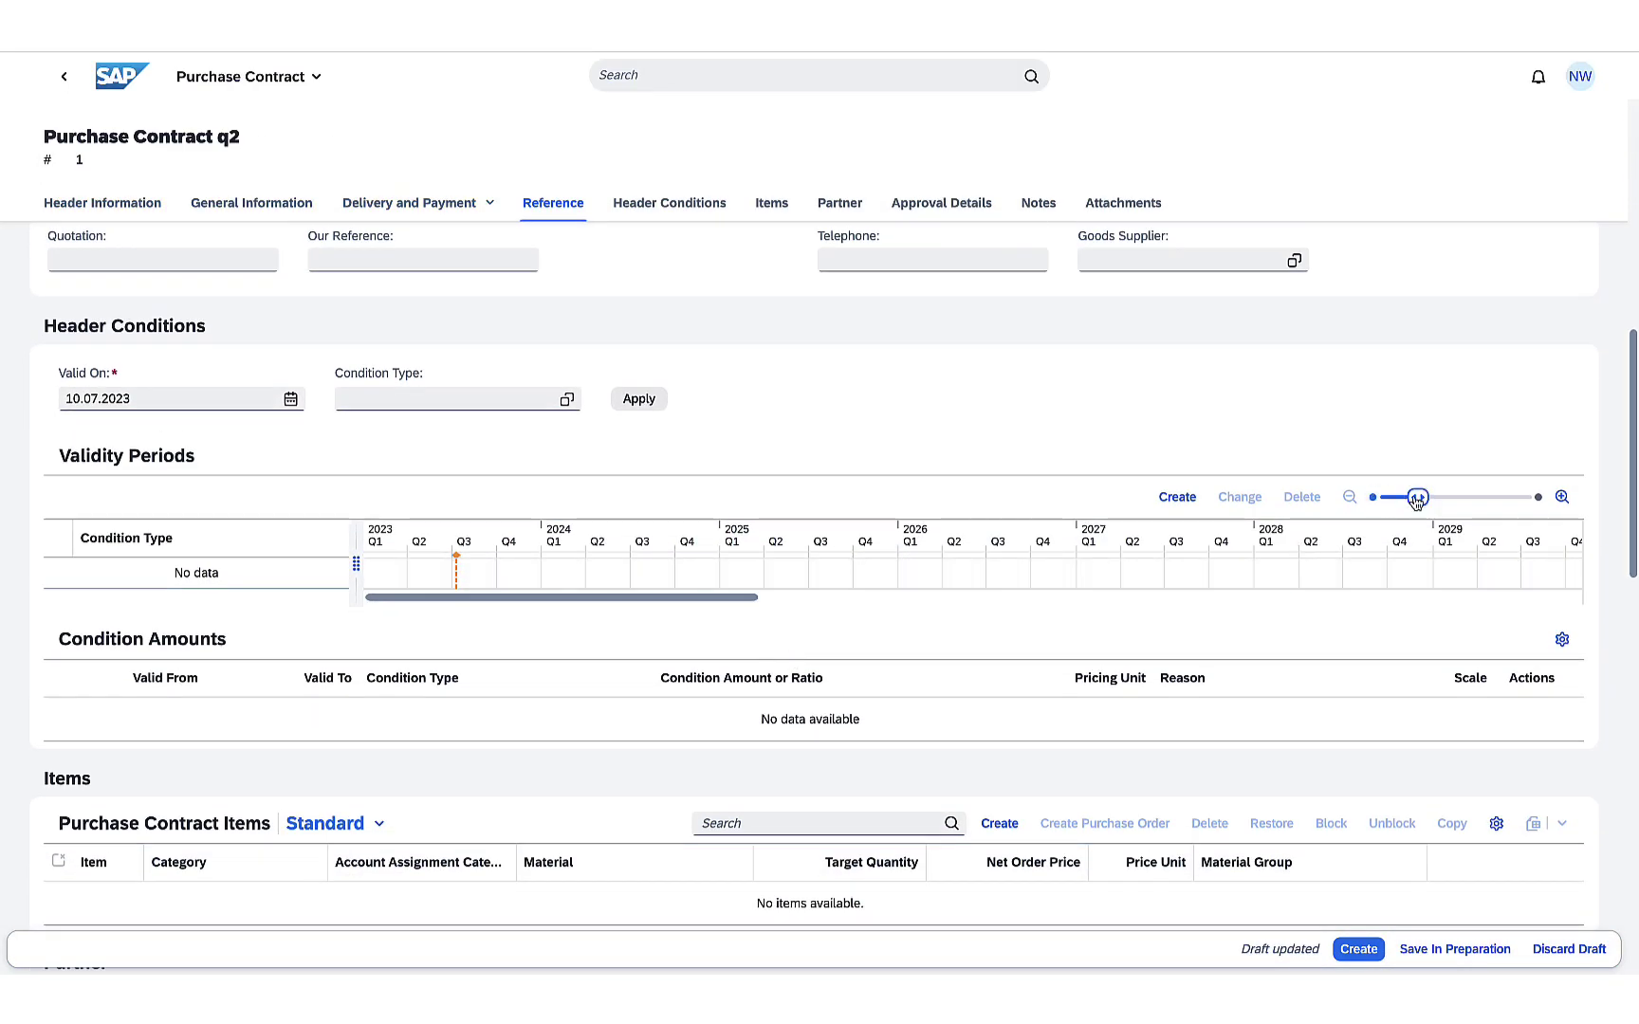
scroll(1120, 645, down, 5)
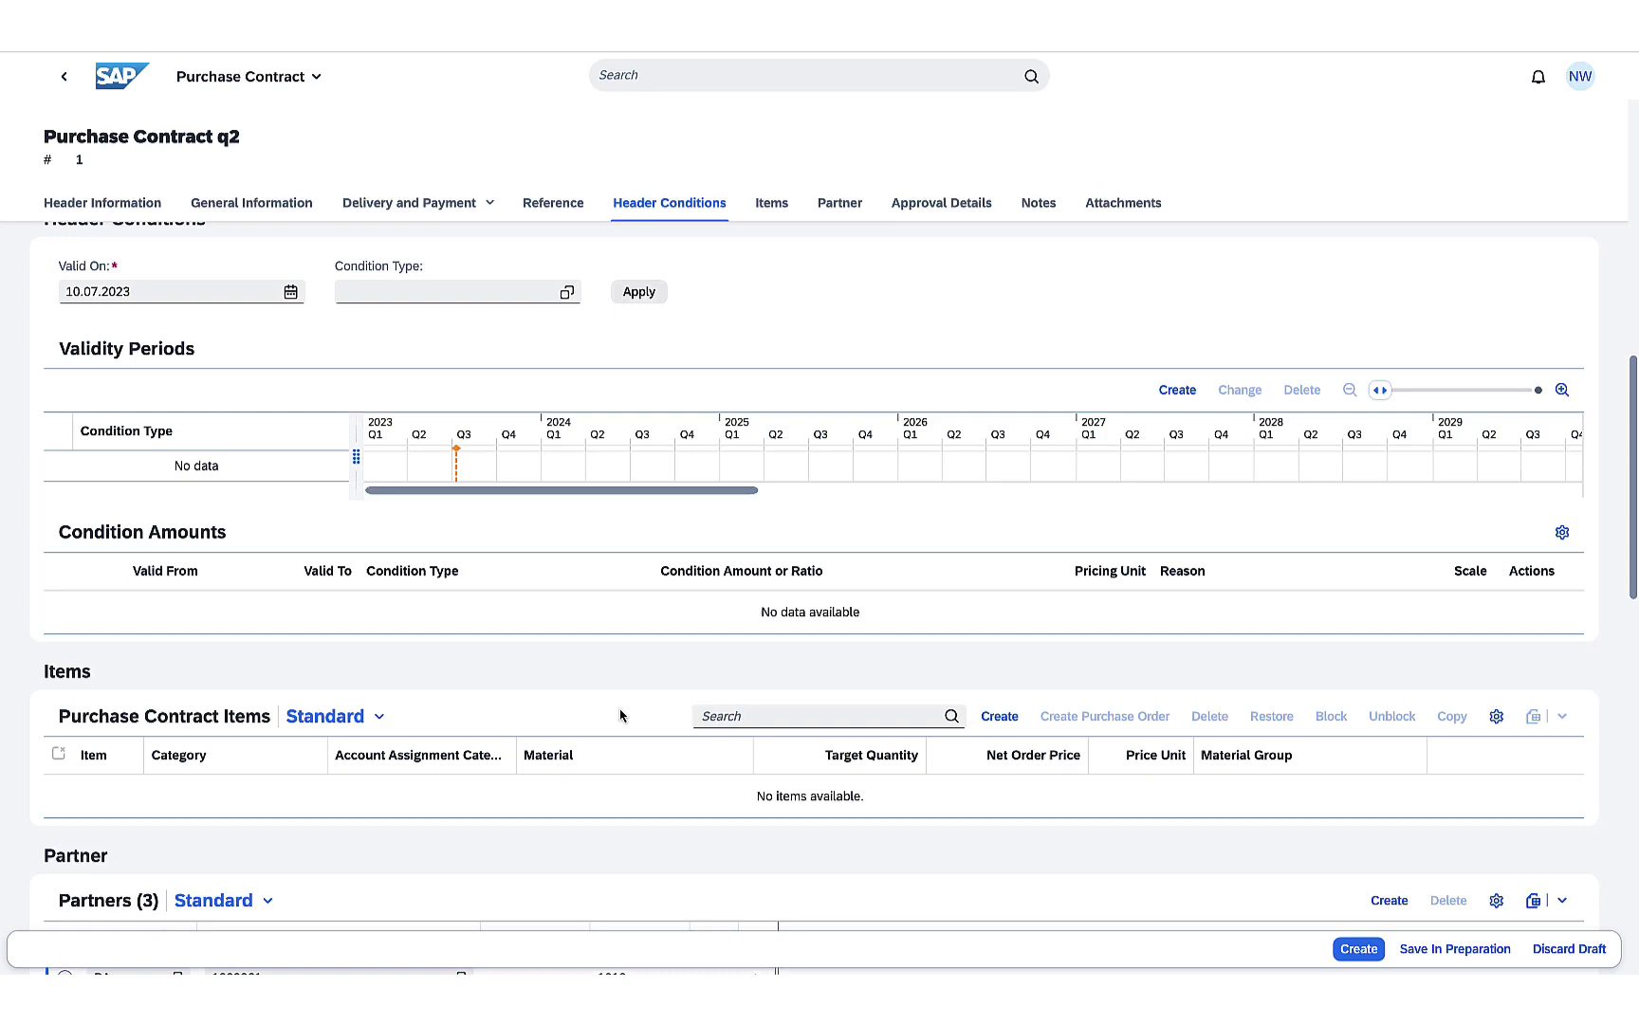
scroll(620, 715, down, 3)
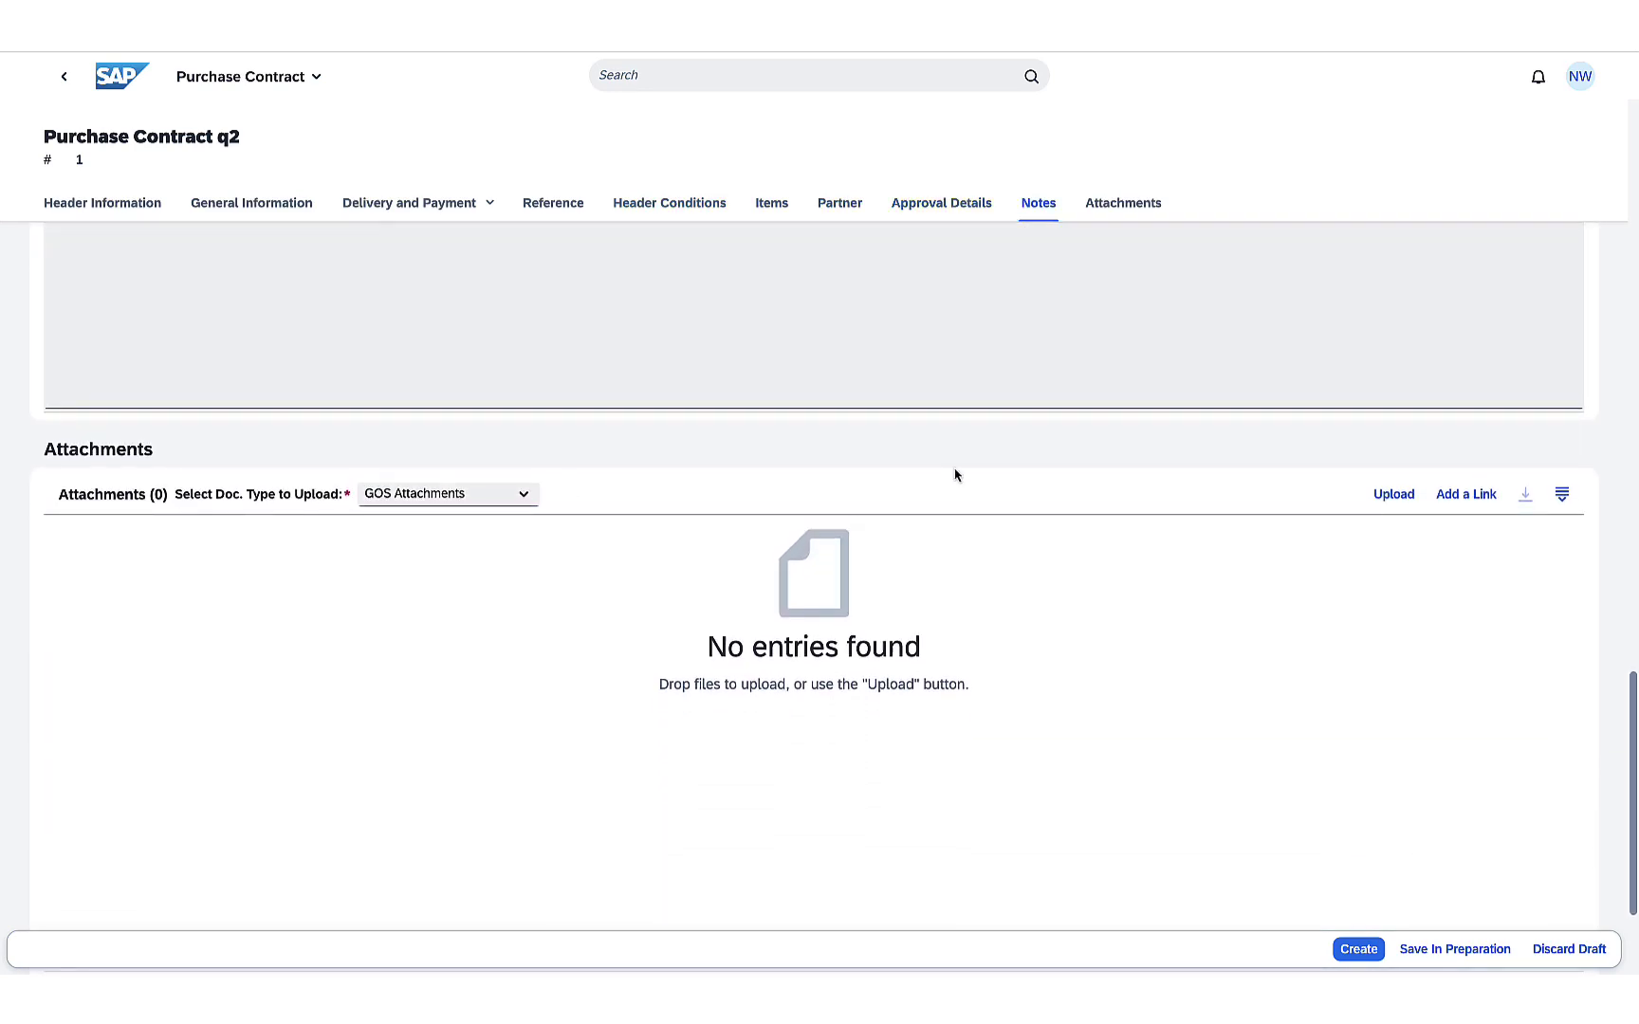
click(1392, 494)
click(700, 360)
click(1137, 659)
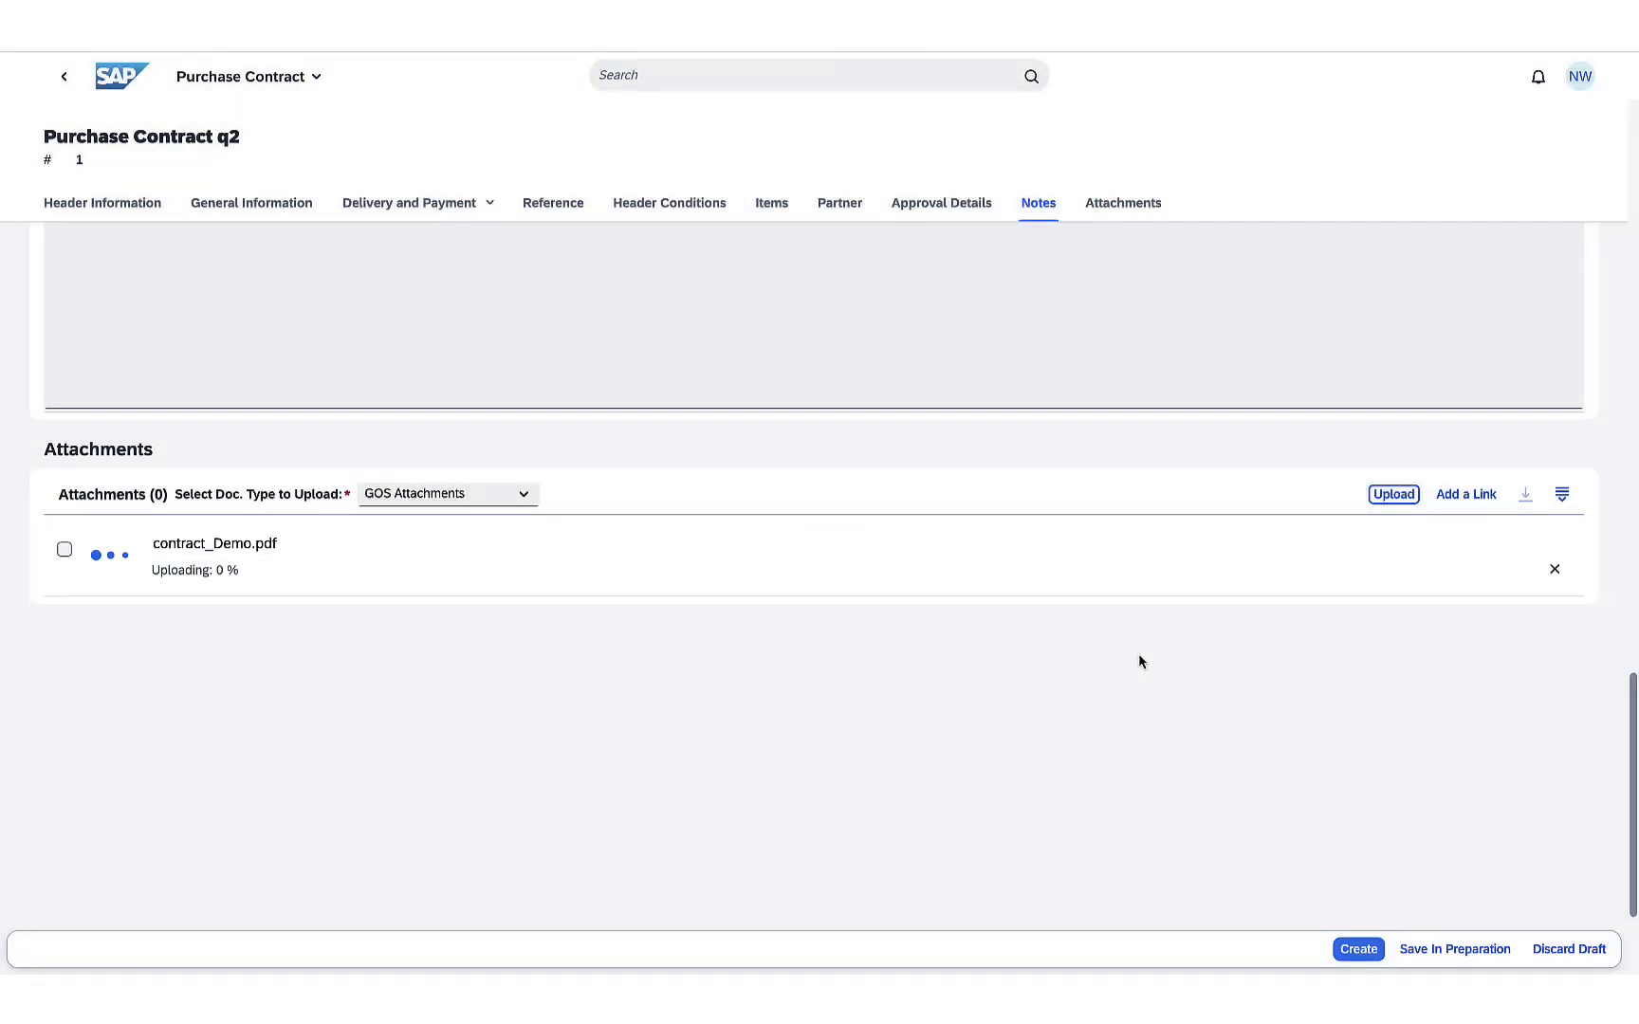
click(1457, 949)
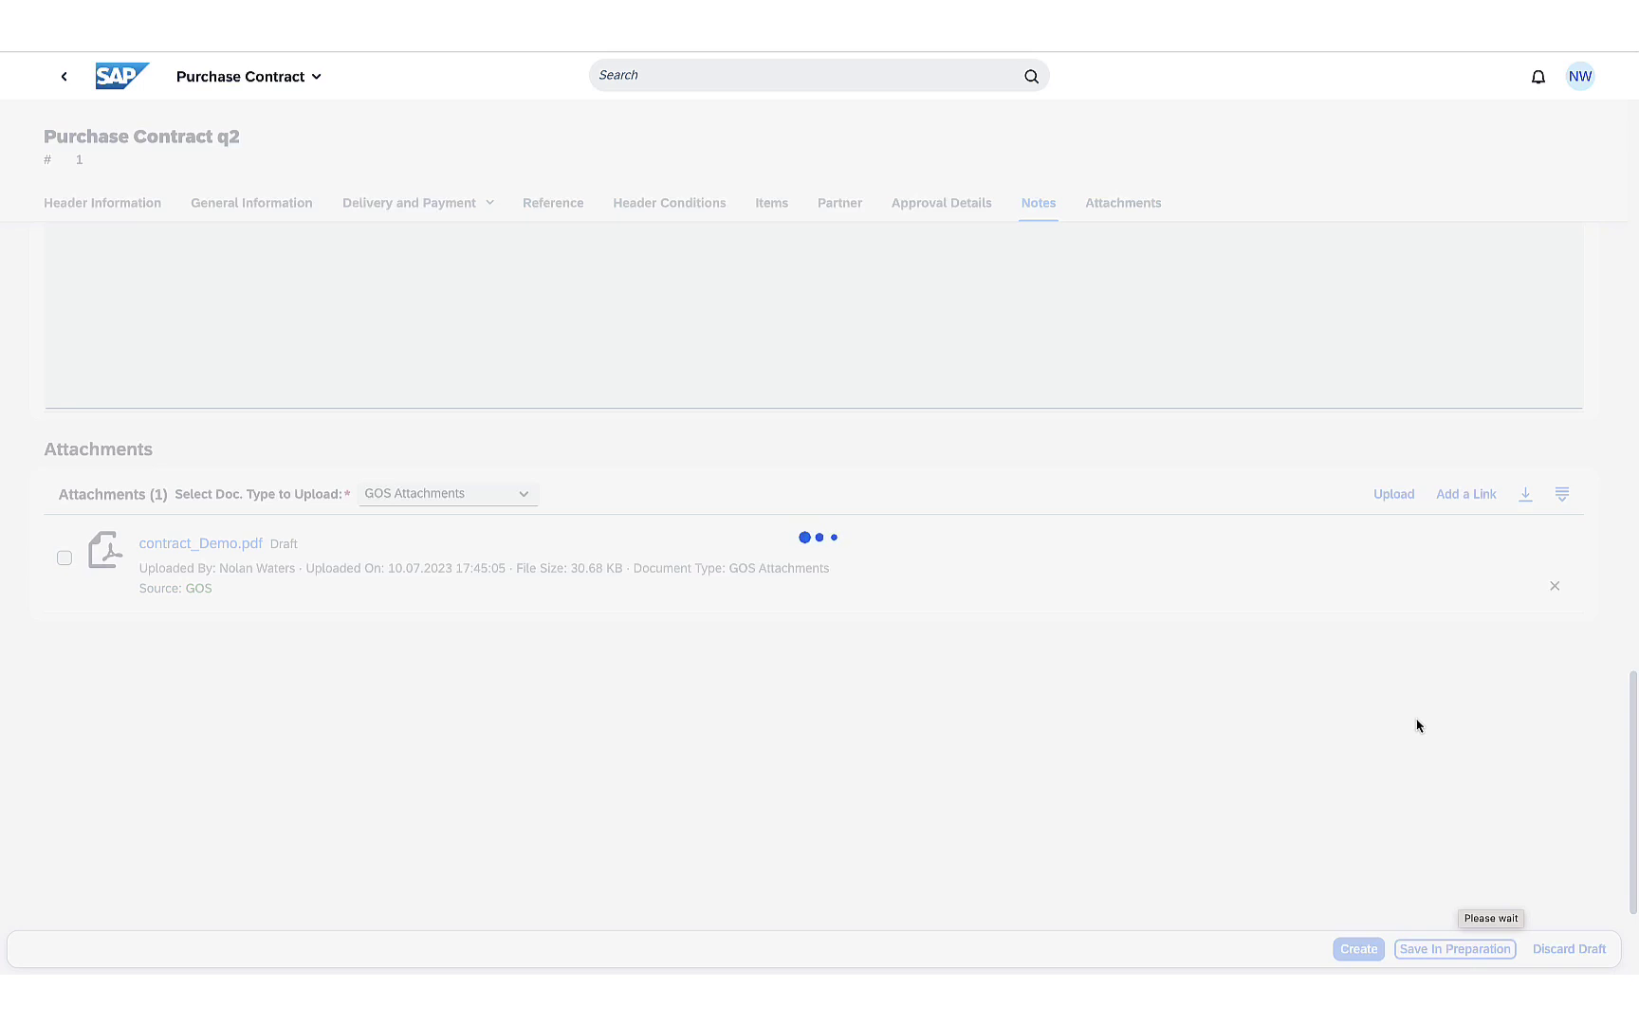
scroll(1313, 388, up, 15)
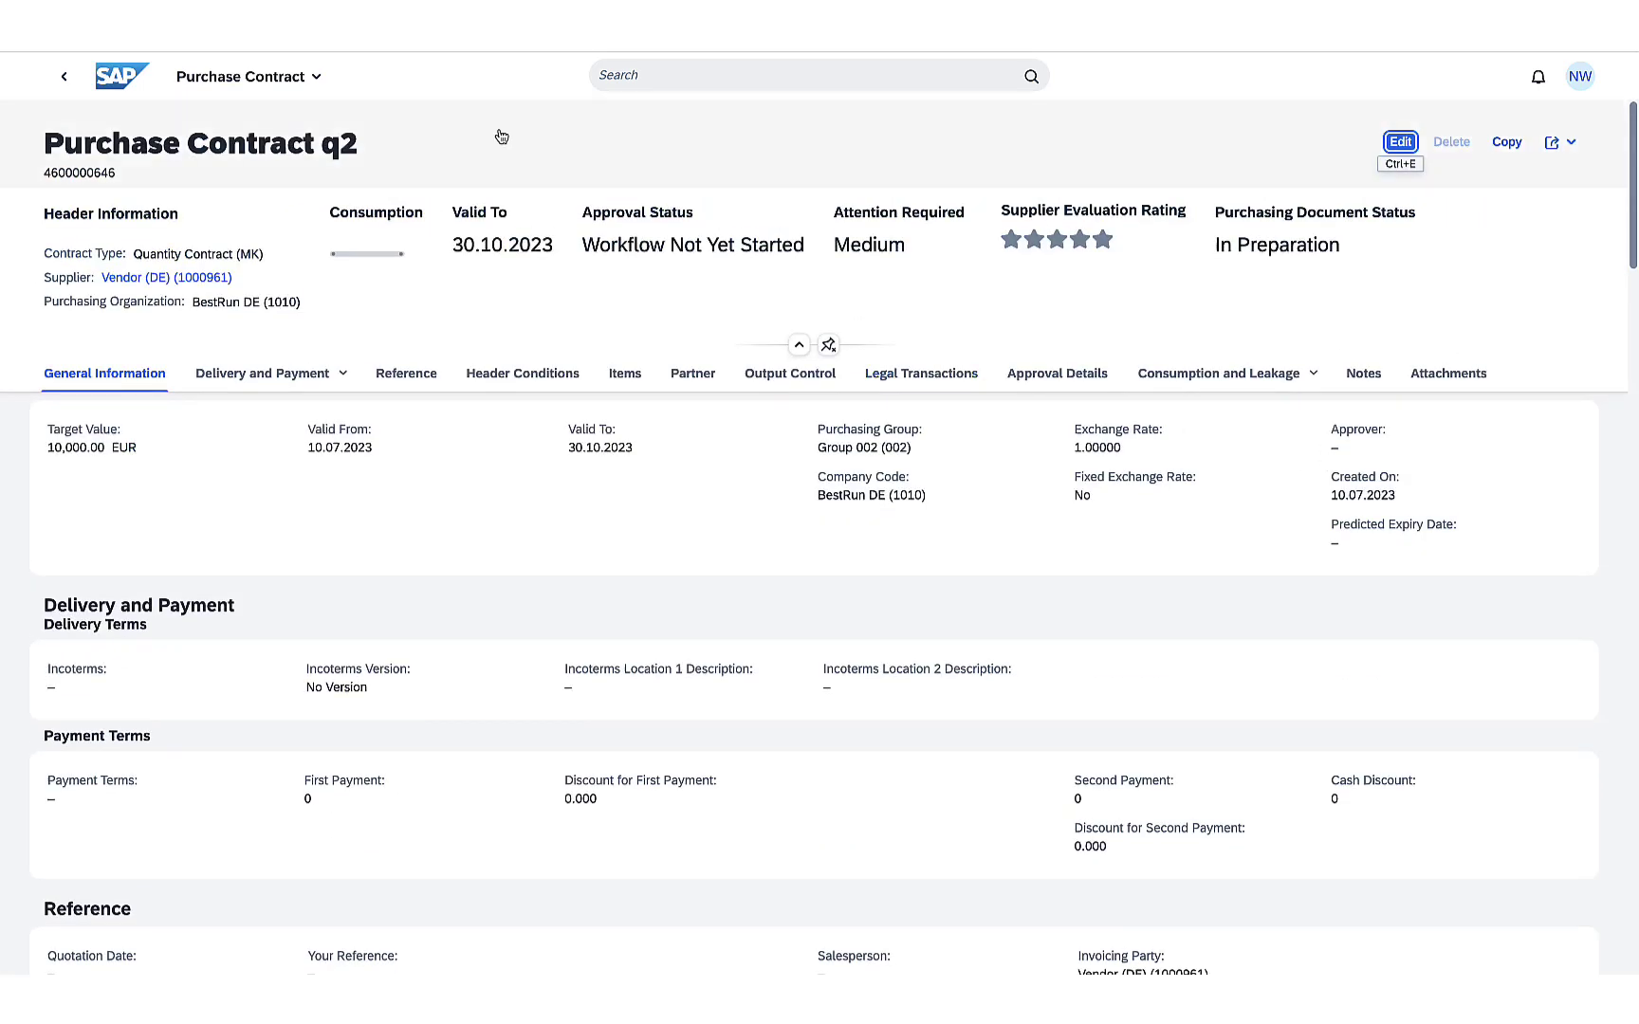
- Go back through the contracts list to the Purchase overview, then open the Projects page
click(63, 85)
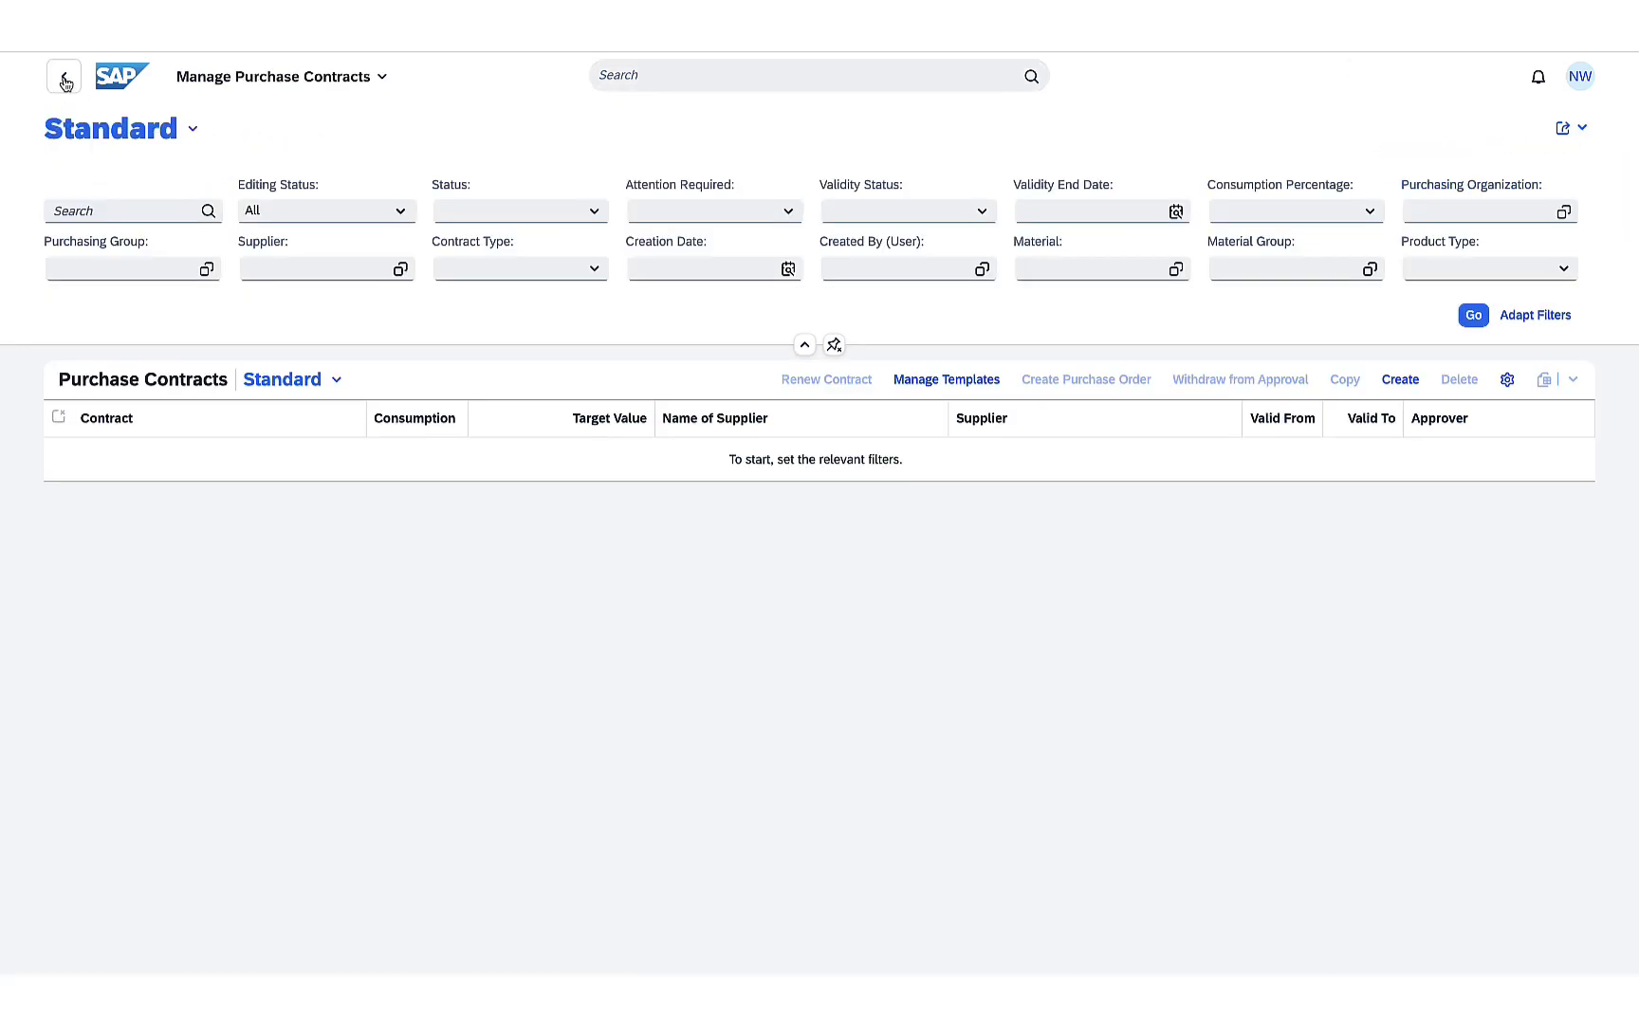
click(65, 82)
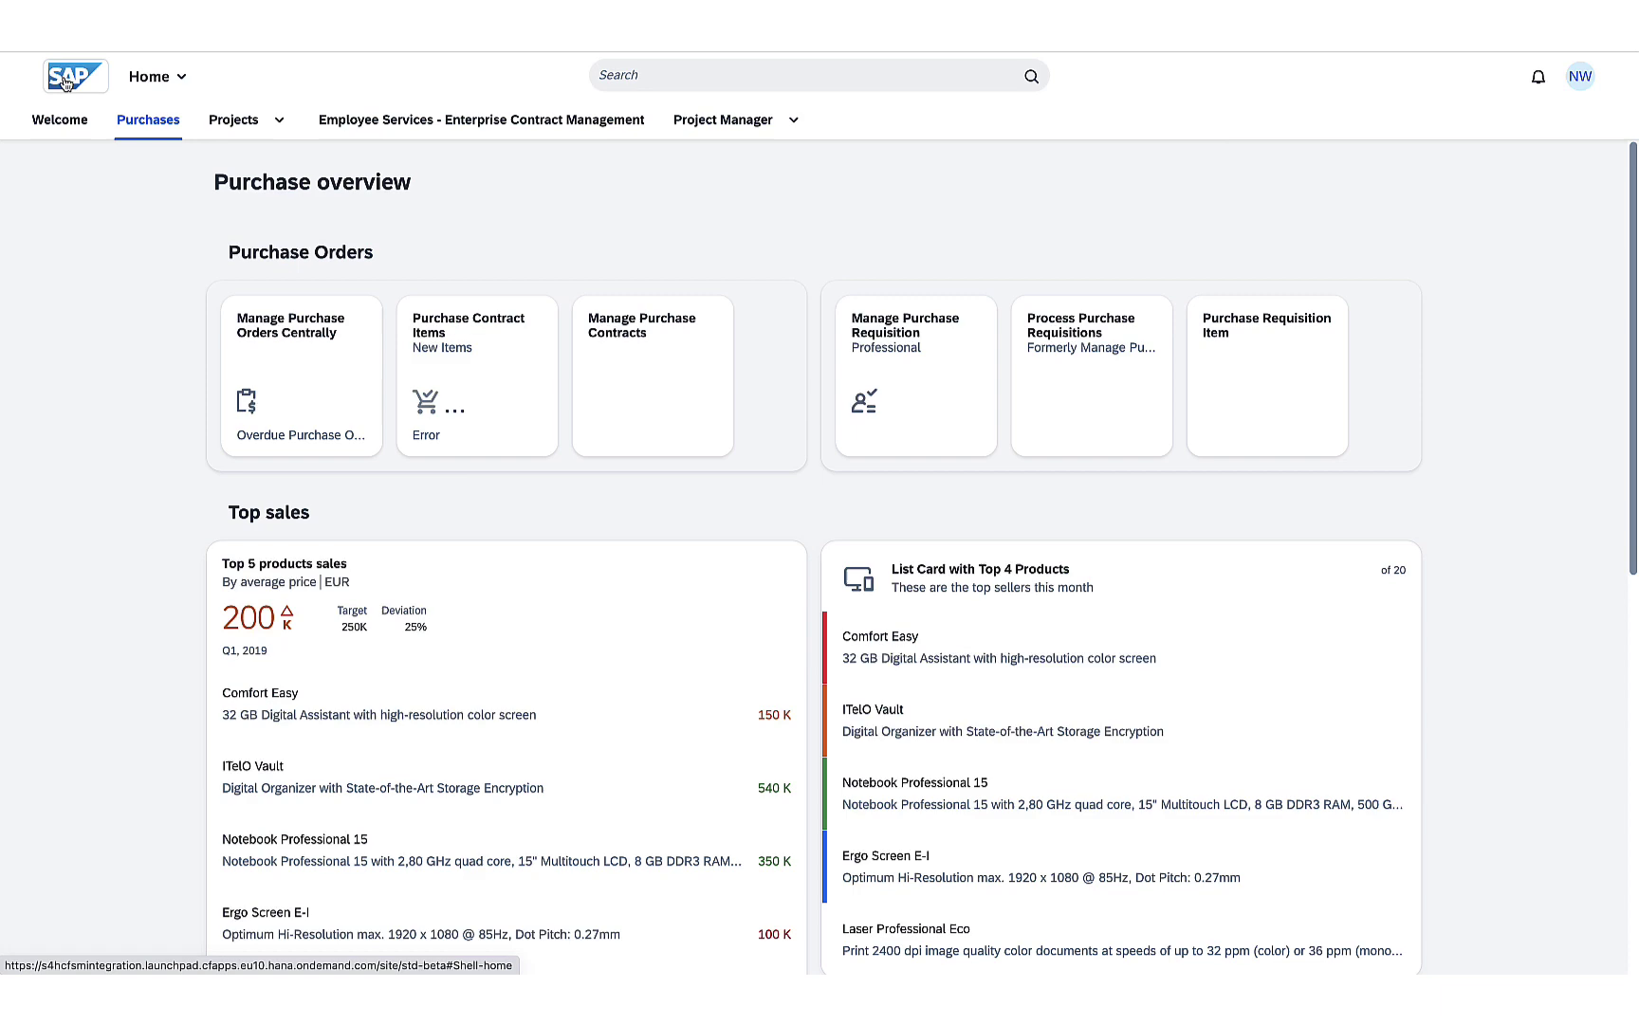
scroll(727, 688, down, 3)
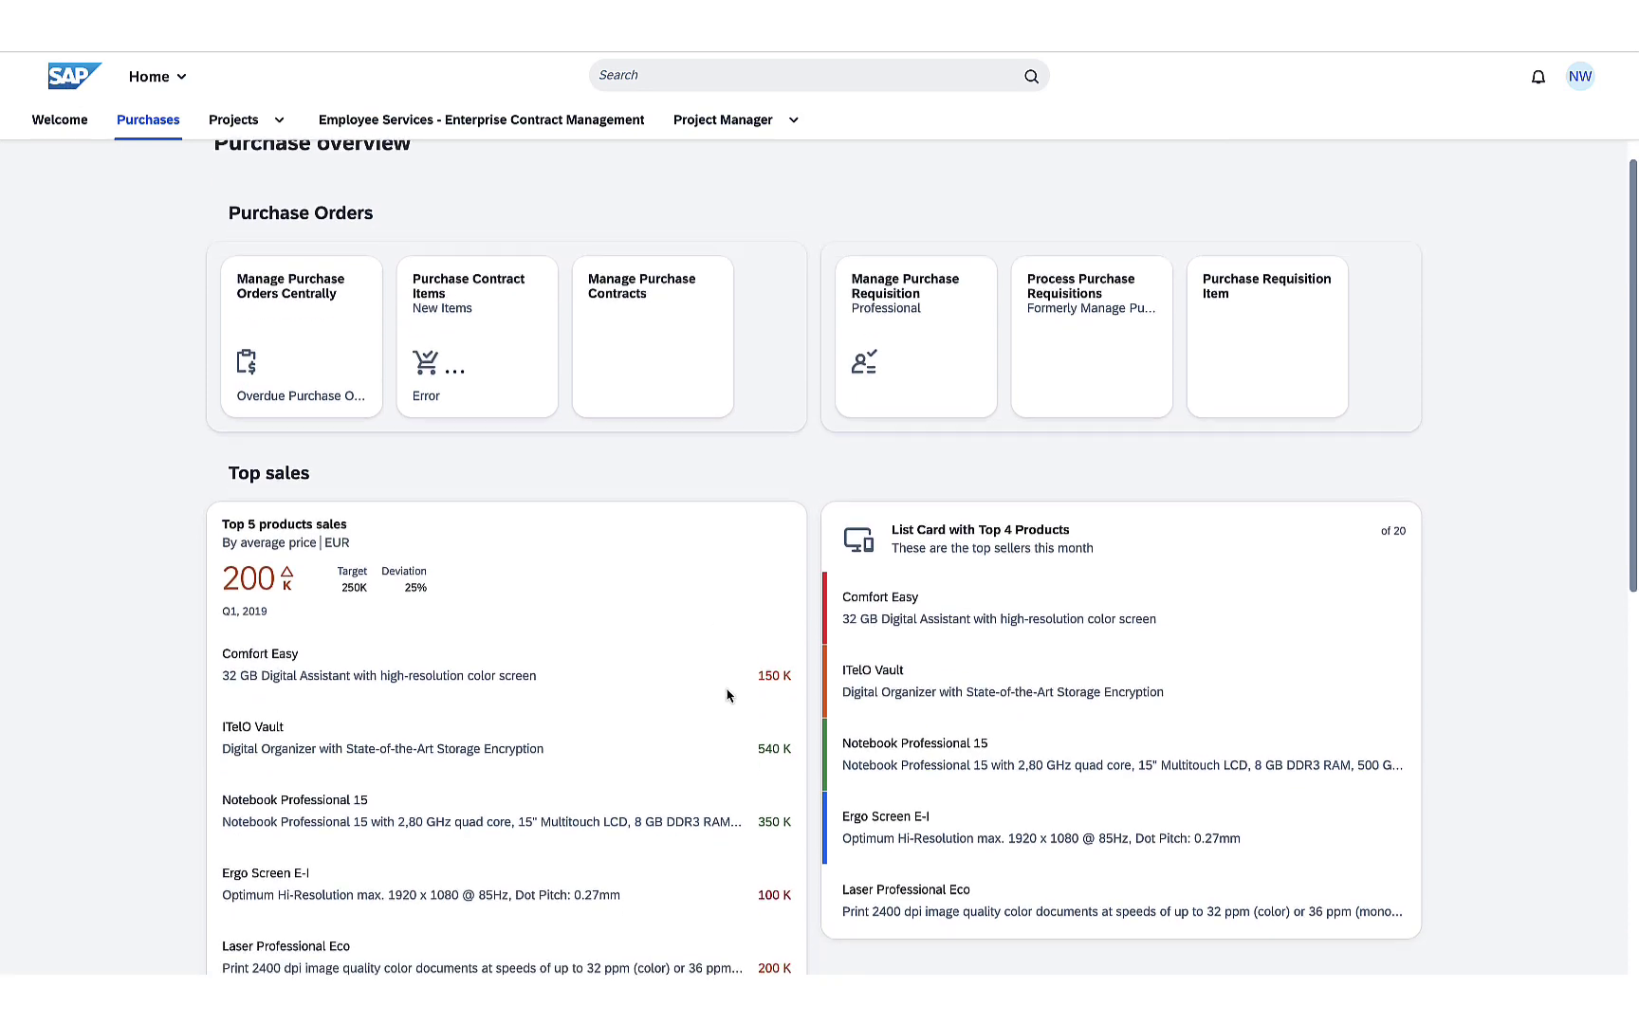
scroll(727, 695, down, 5)
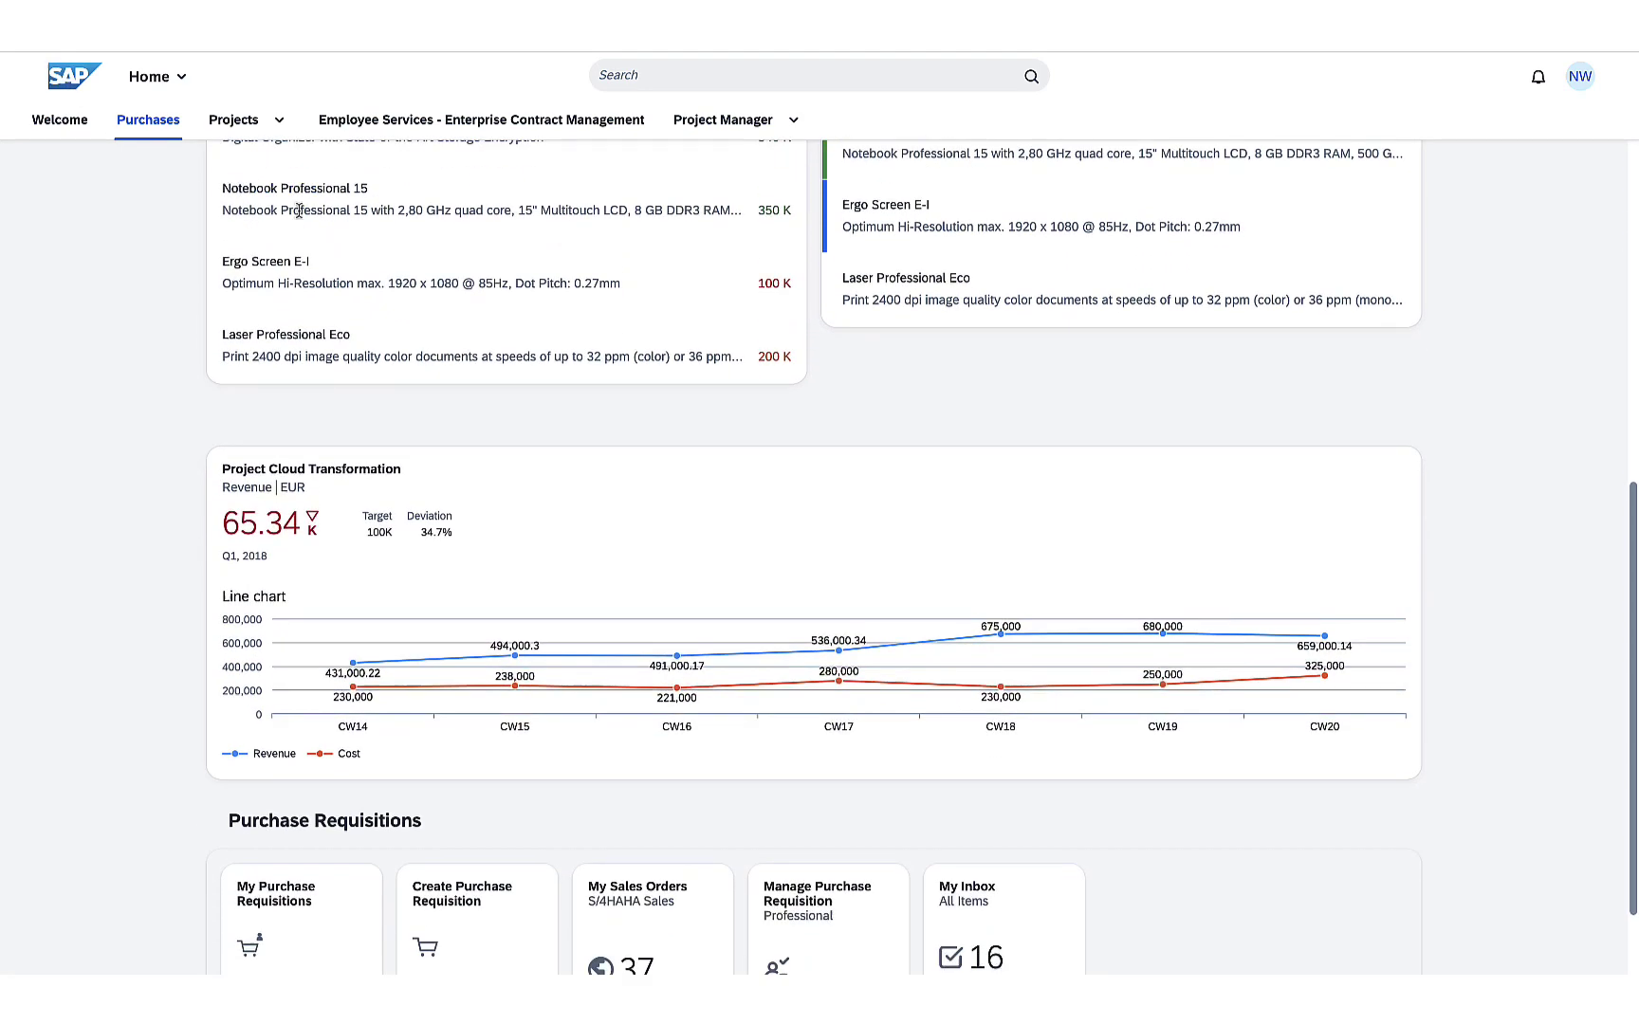
click(247, 129)
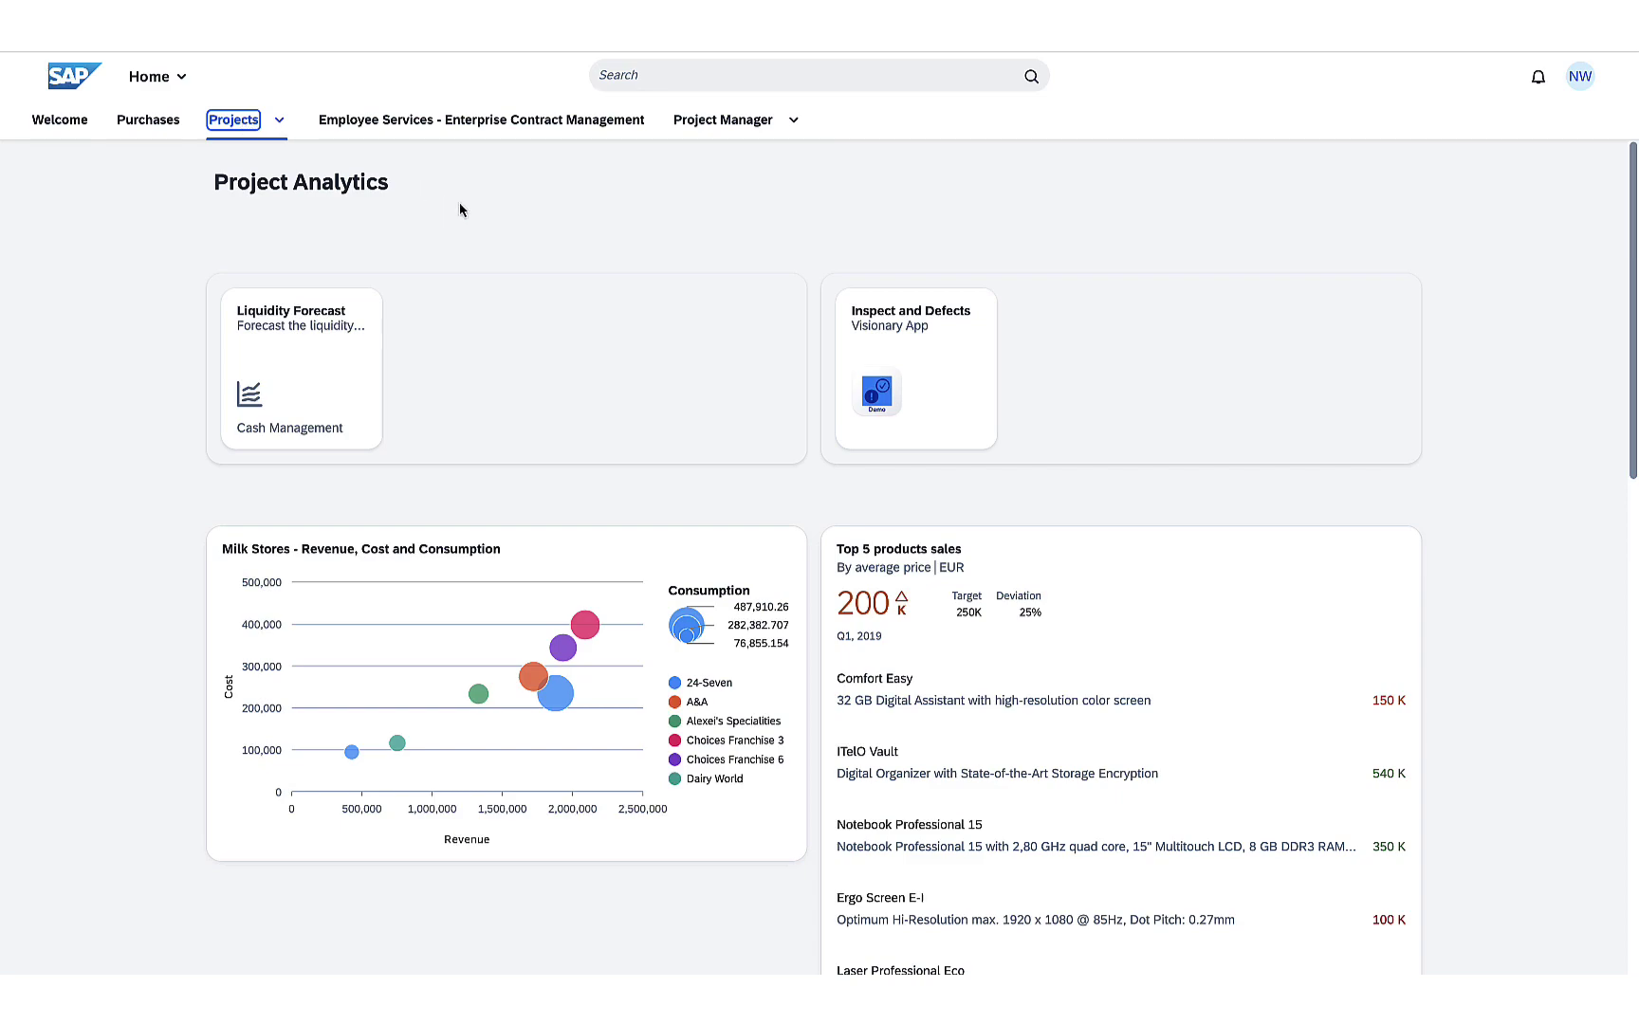
- Scroll through Project Analytics, then switch to the Managing Projects subpage
scroll(460, 209, down, 3)
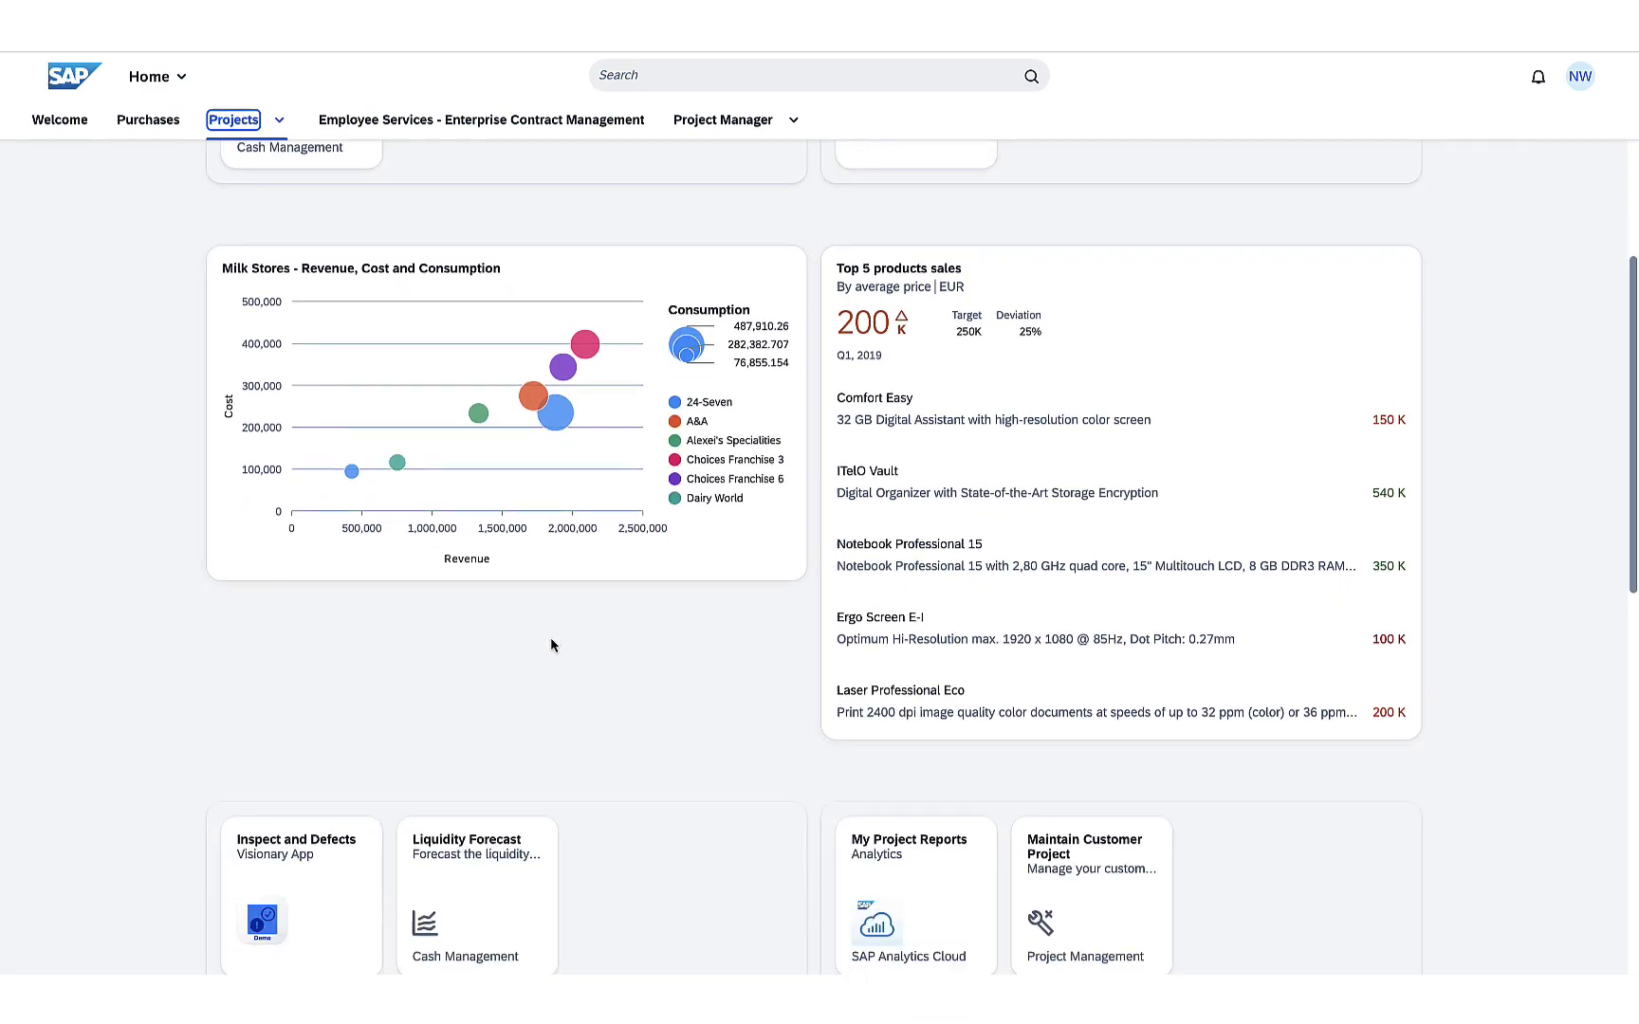
scroll(551, 641, down, 7)
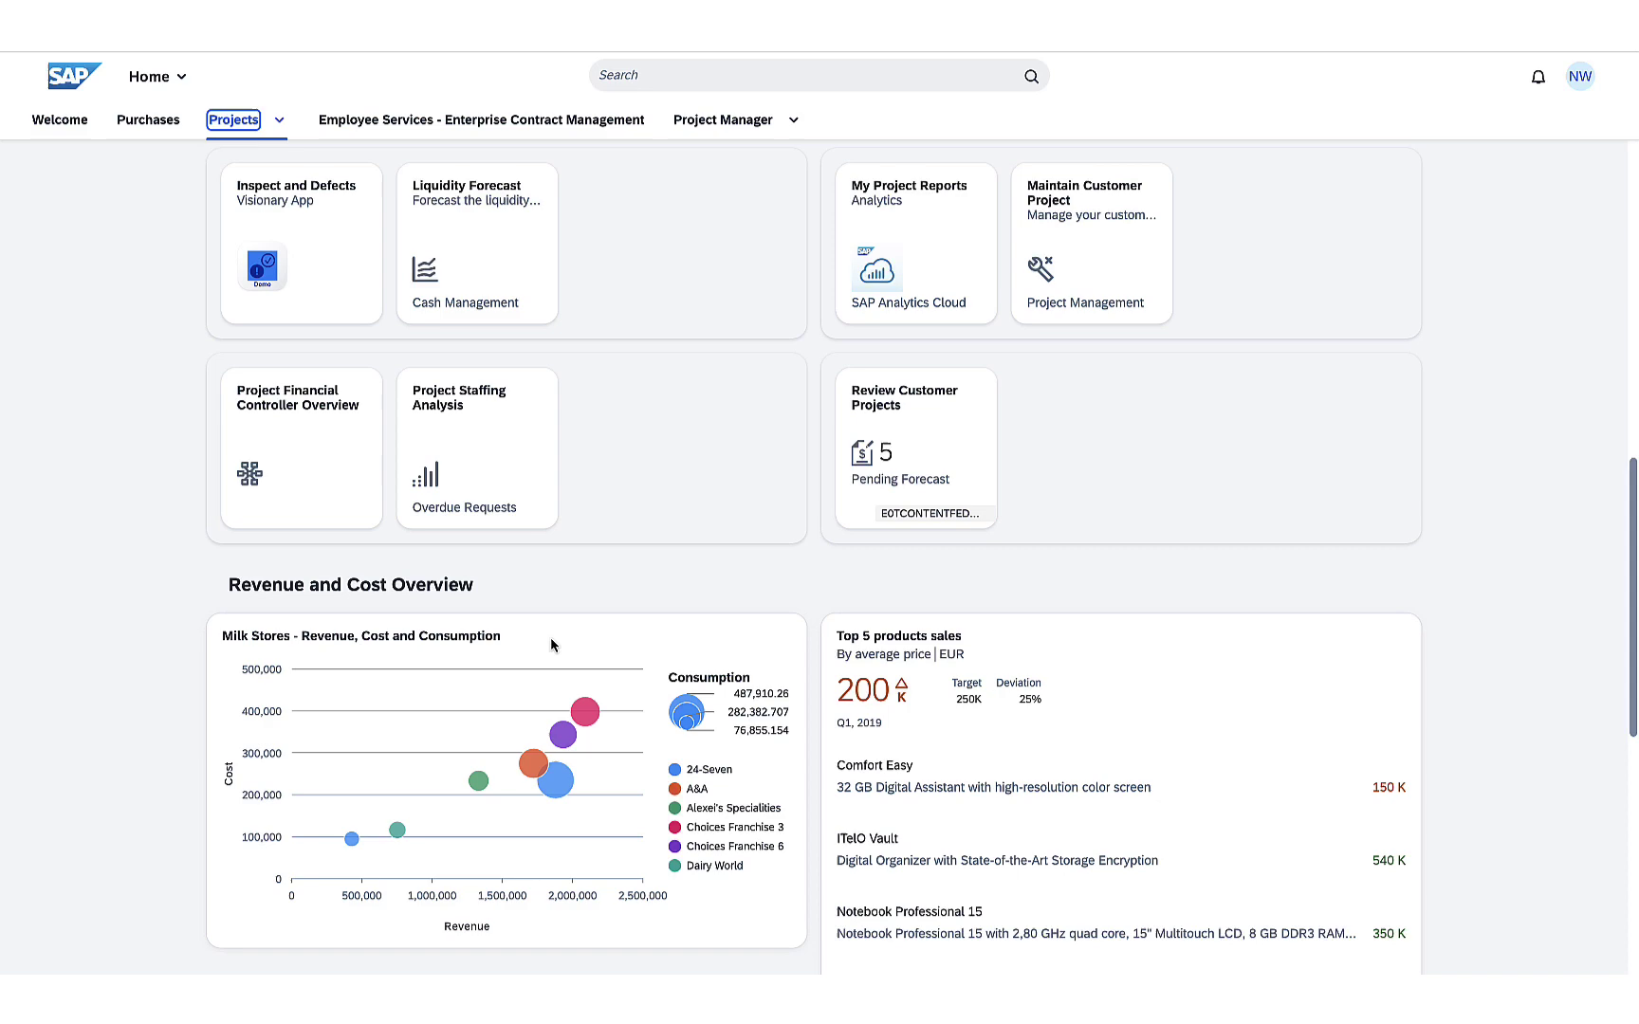
scroll(551, 641, down, 5)
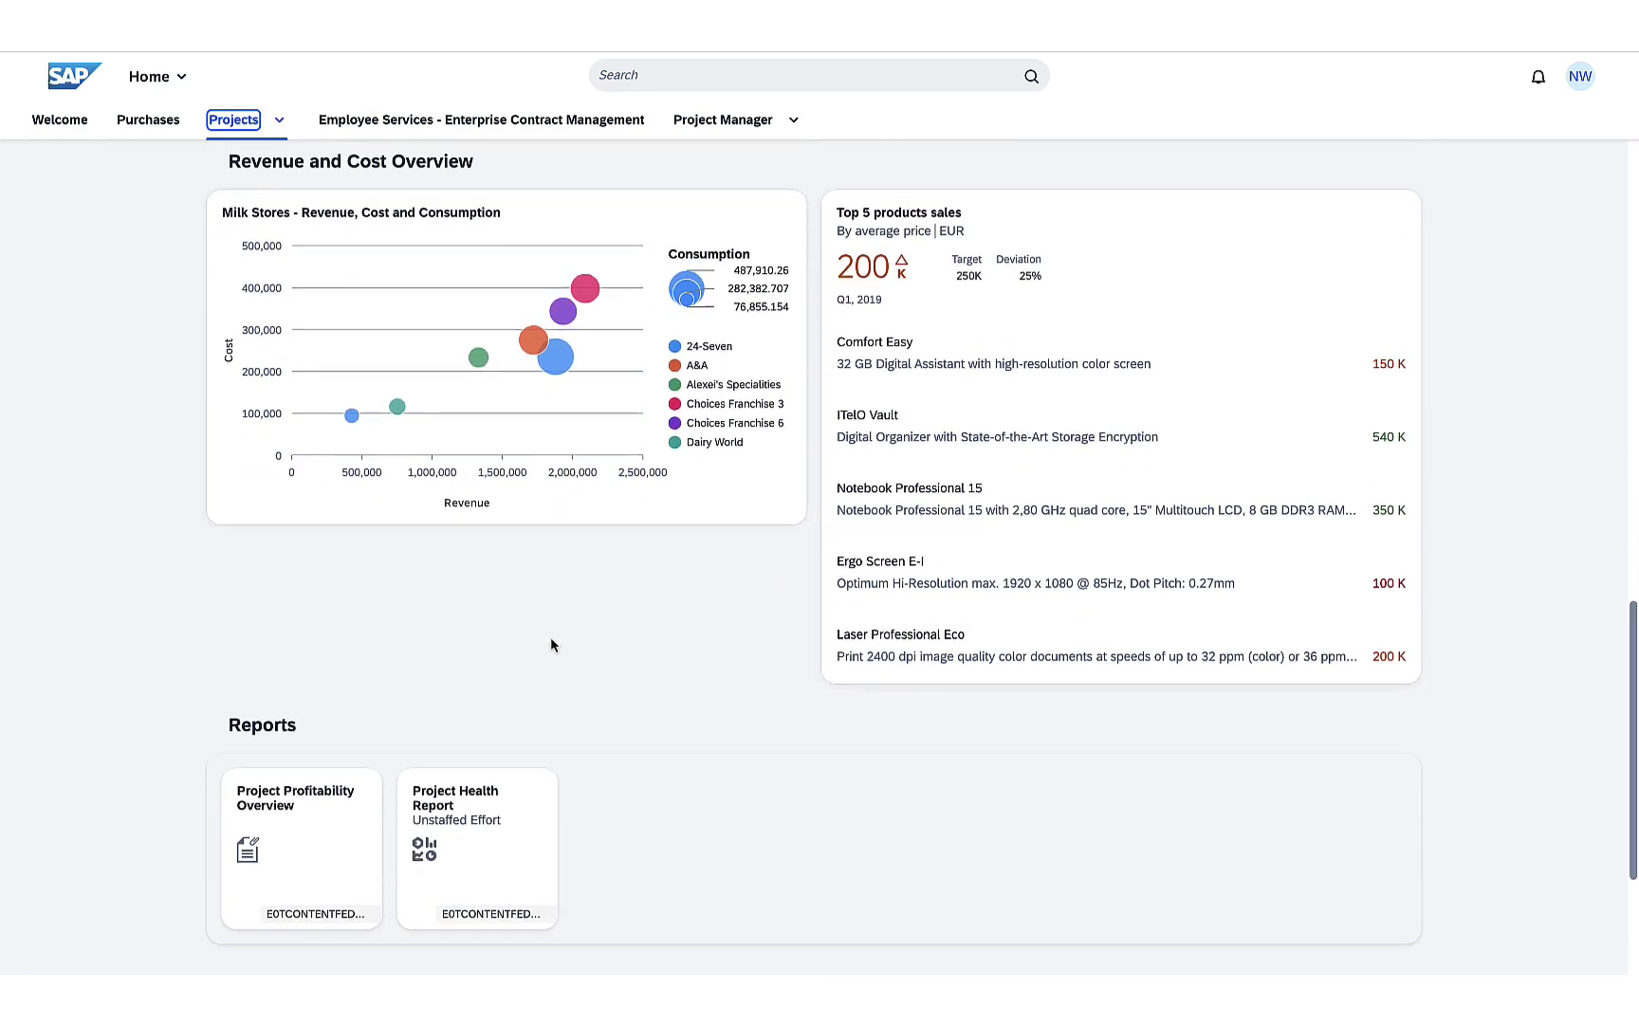
scroll(551, 644, down, 3)
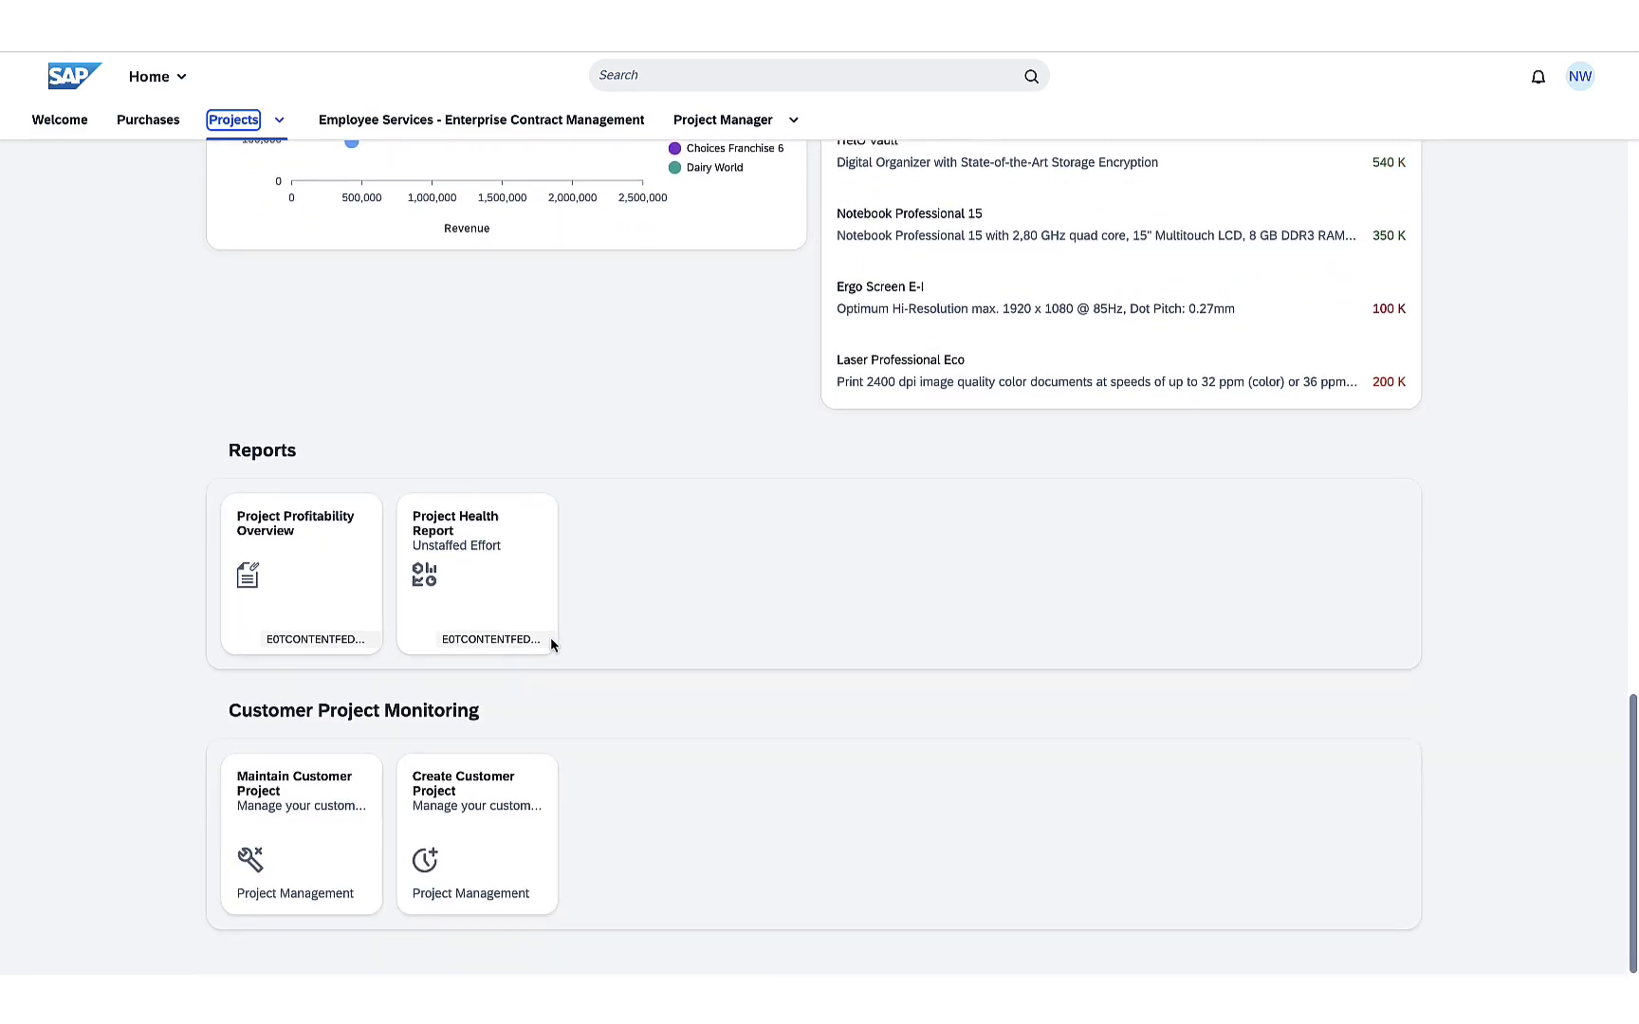
click(248, 187)
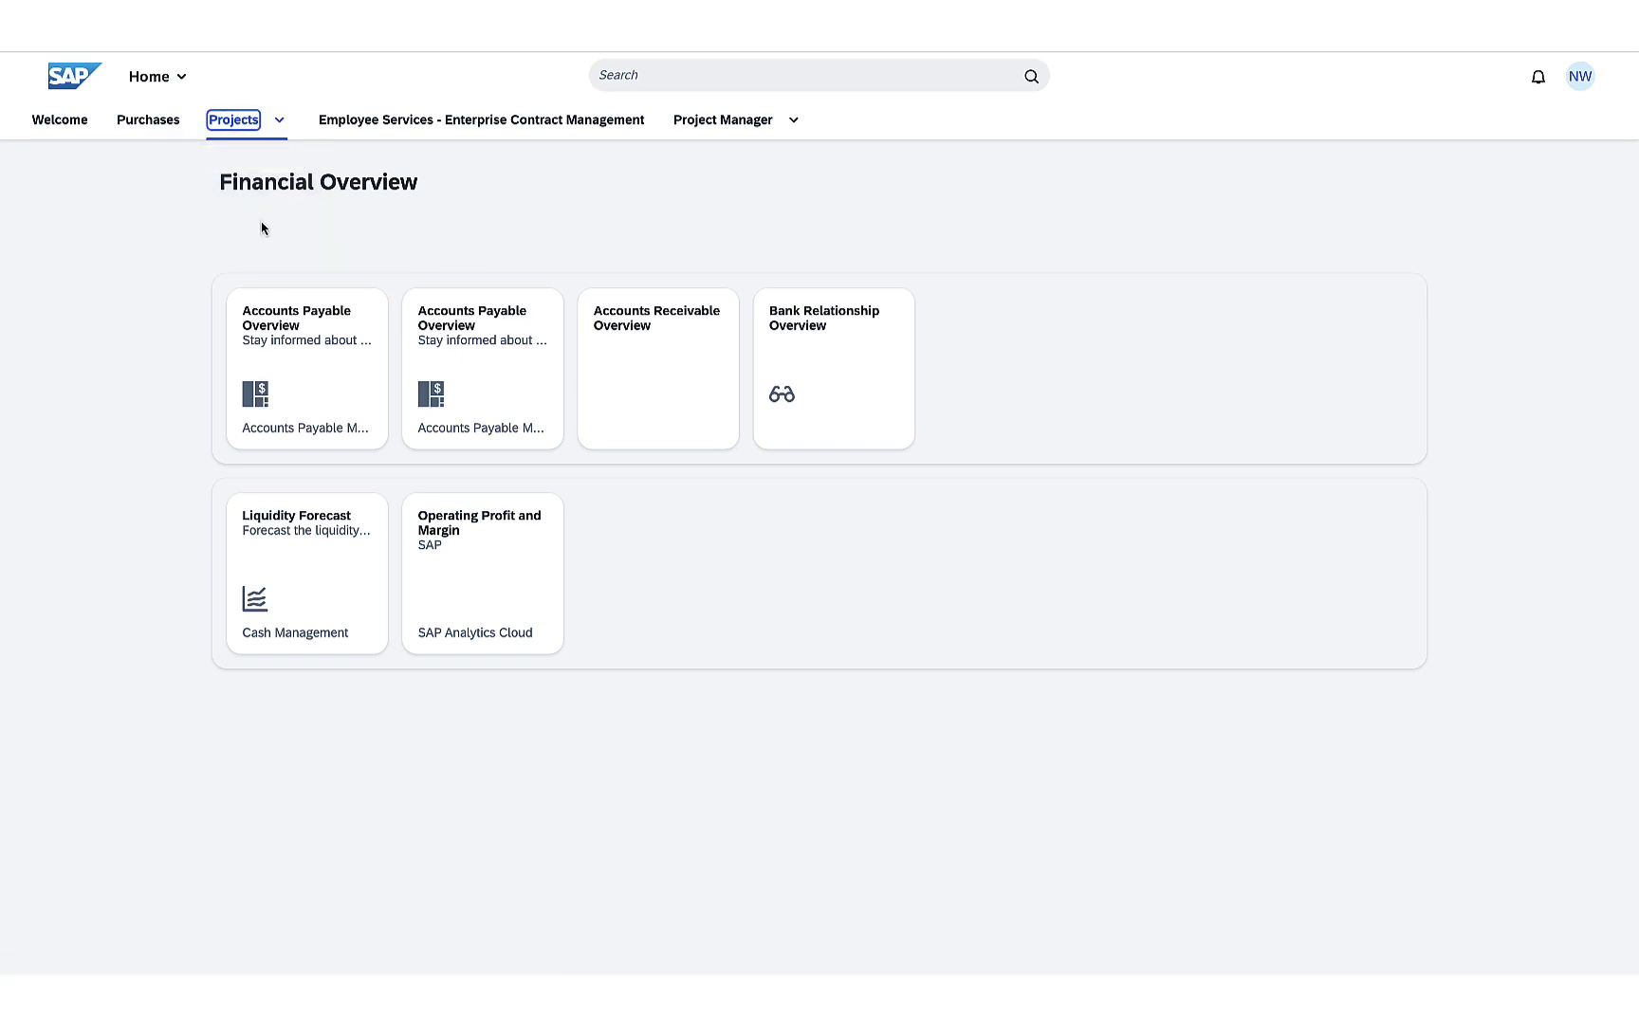
scroll(65, 583, down, 1)
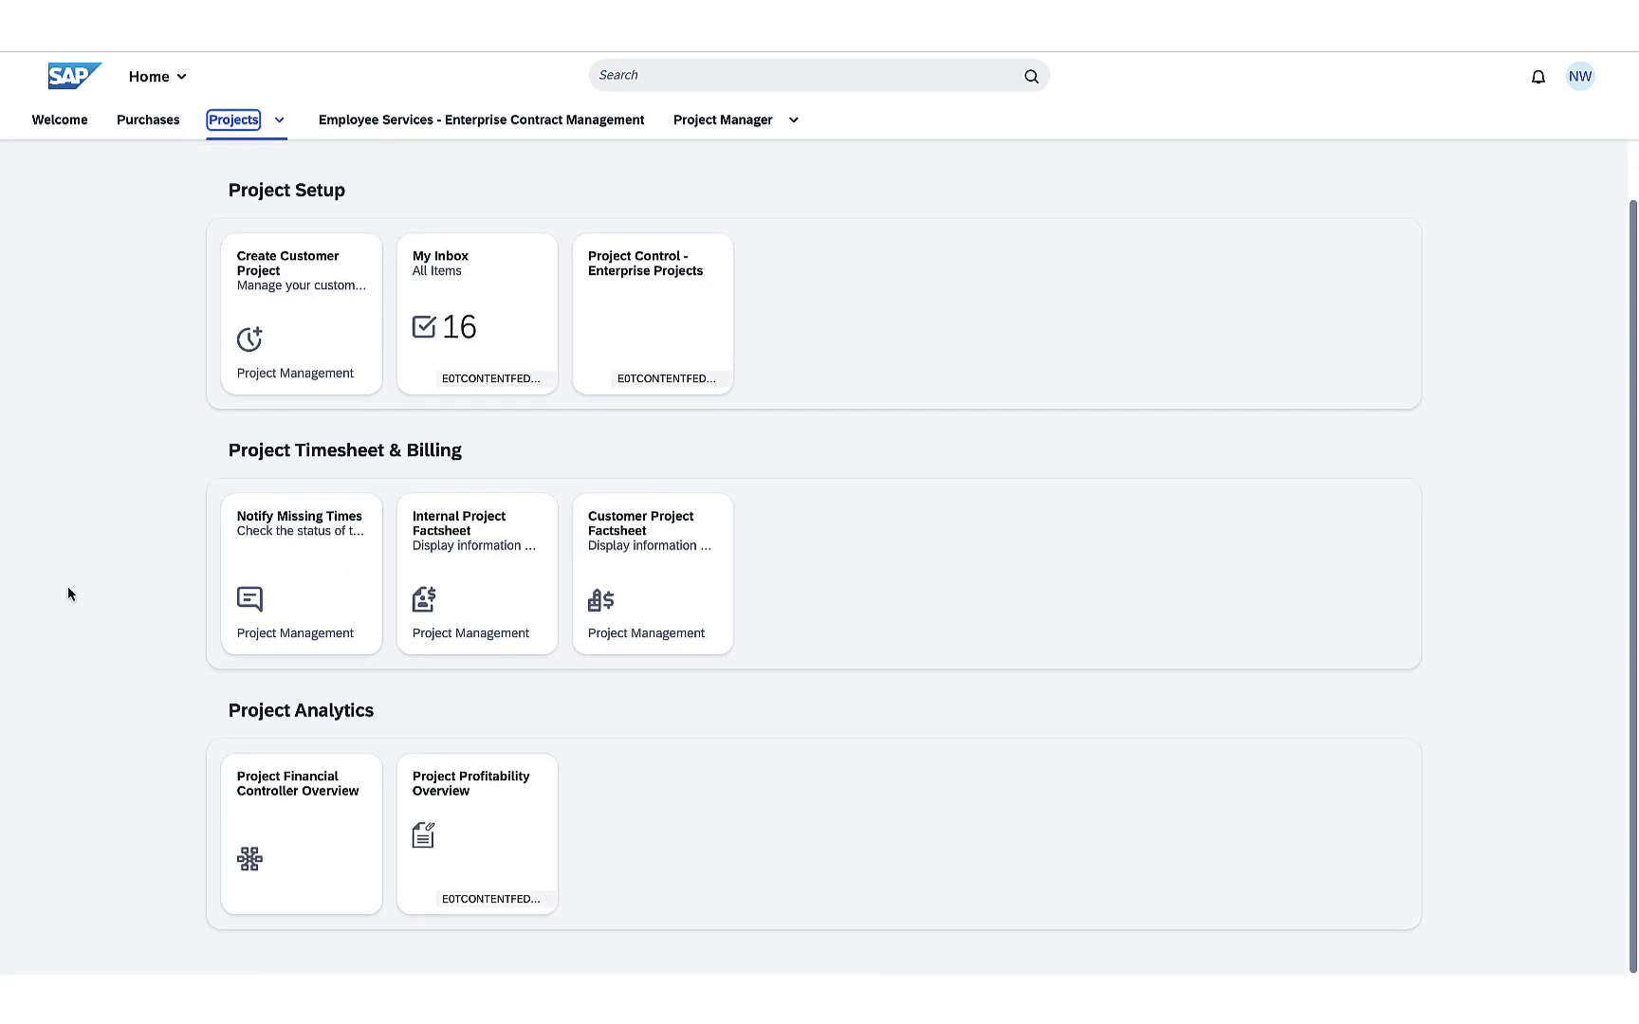
click(282, 819)
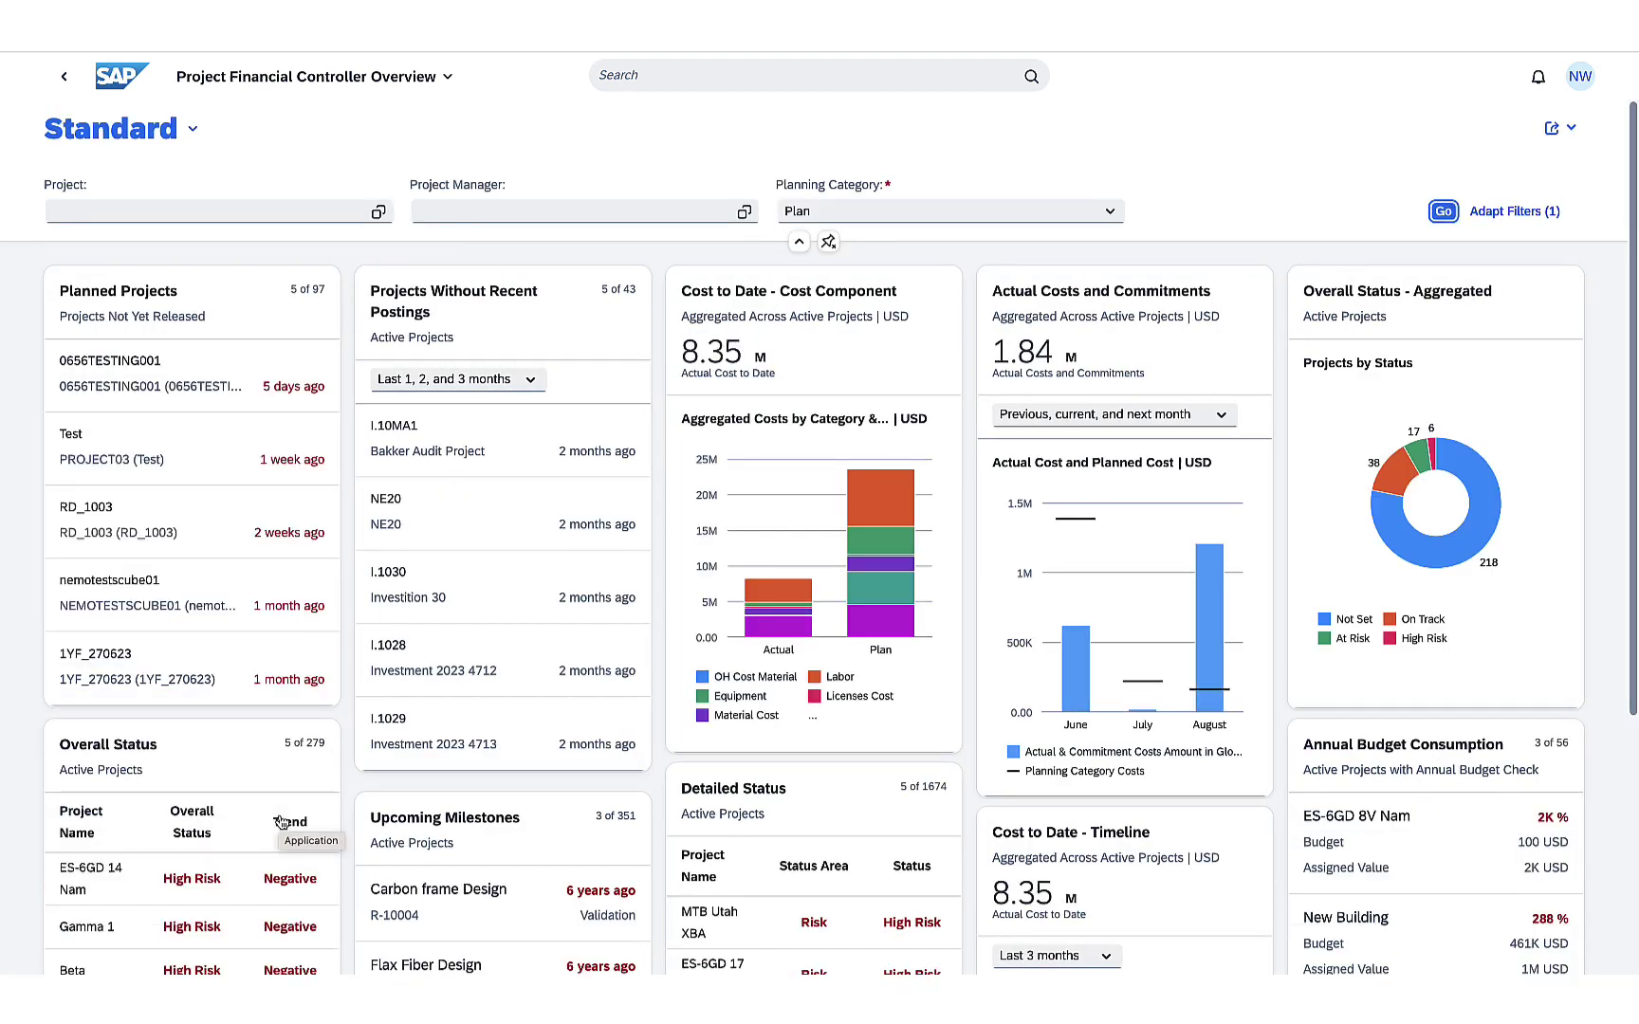
scroll(1292, 201, down, 3)
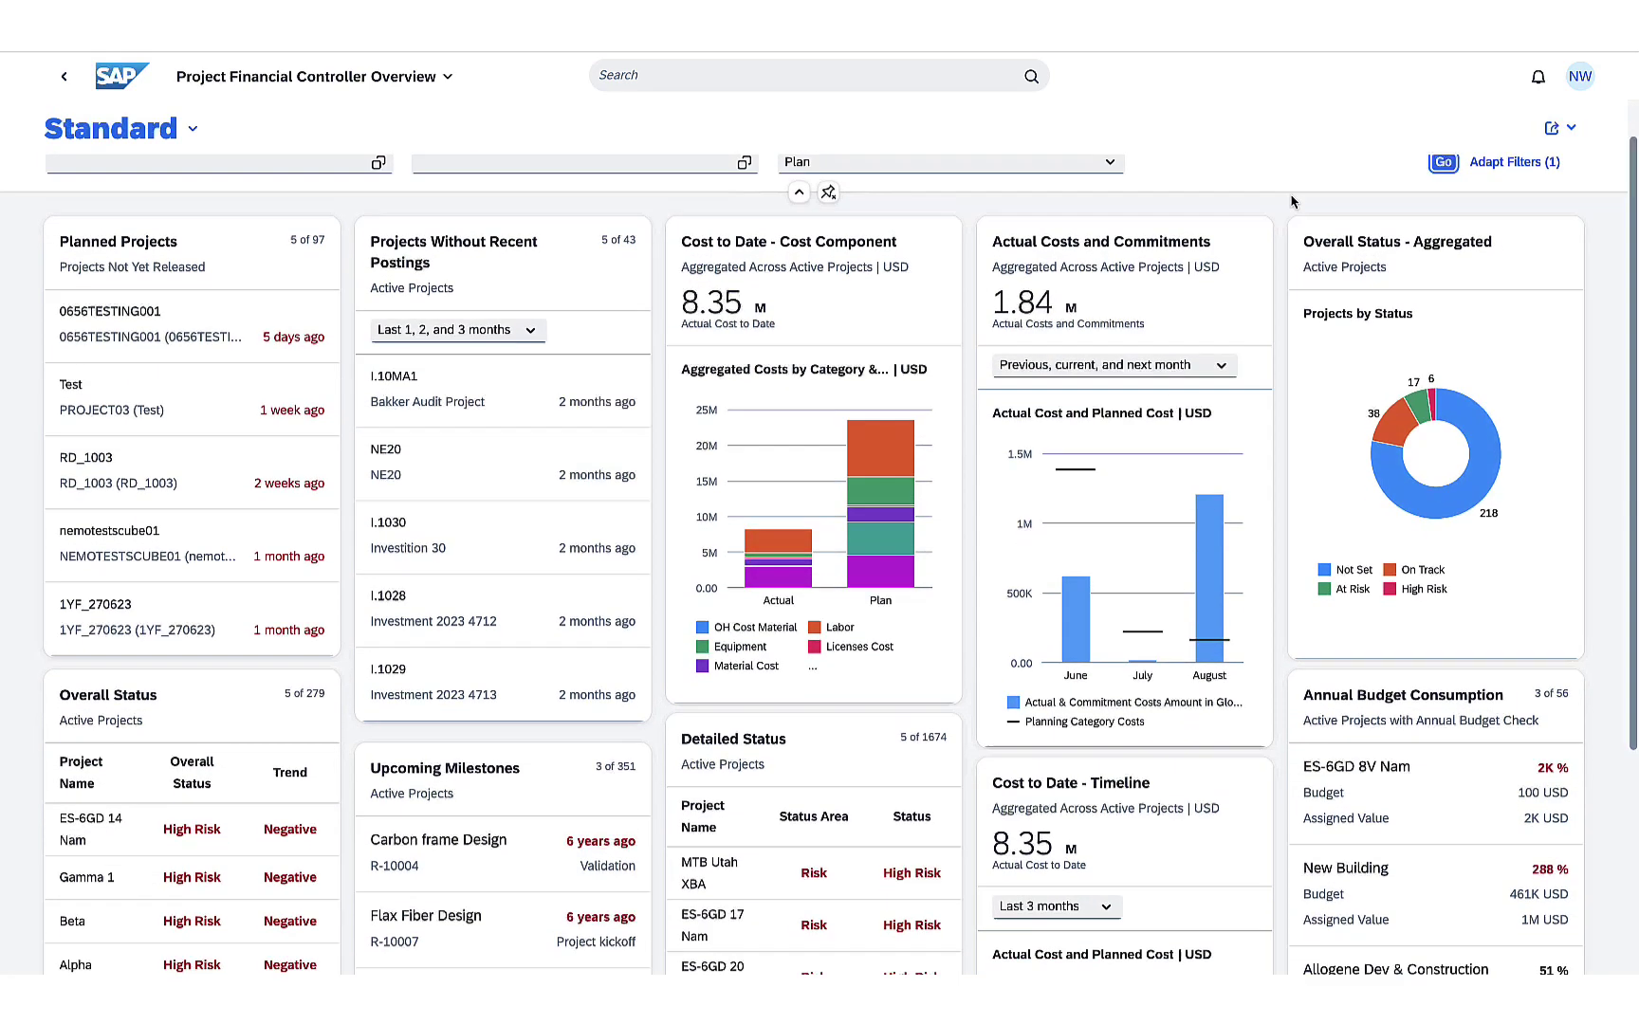
scroll(1231, 573, down, 1)
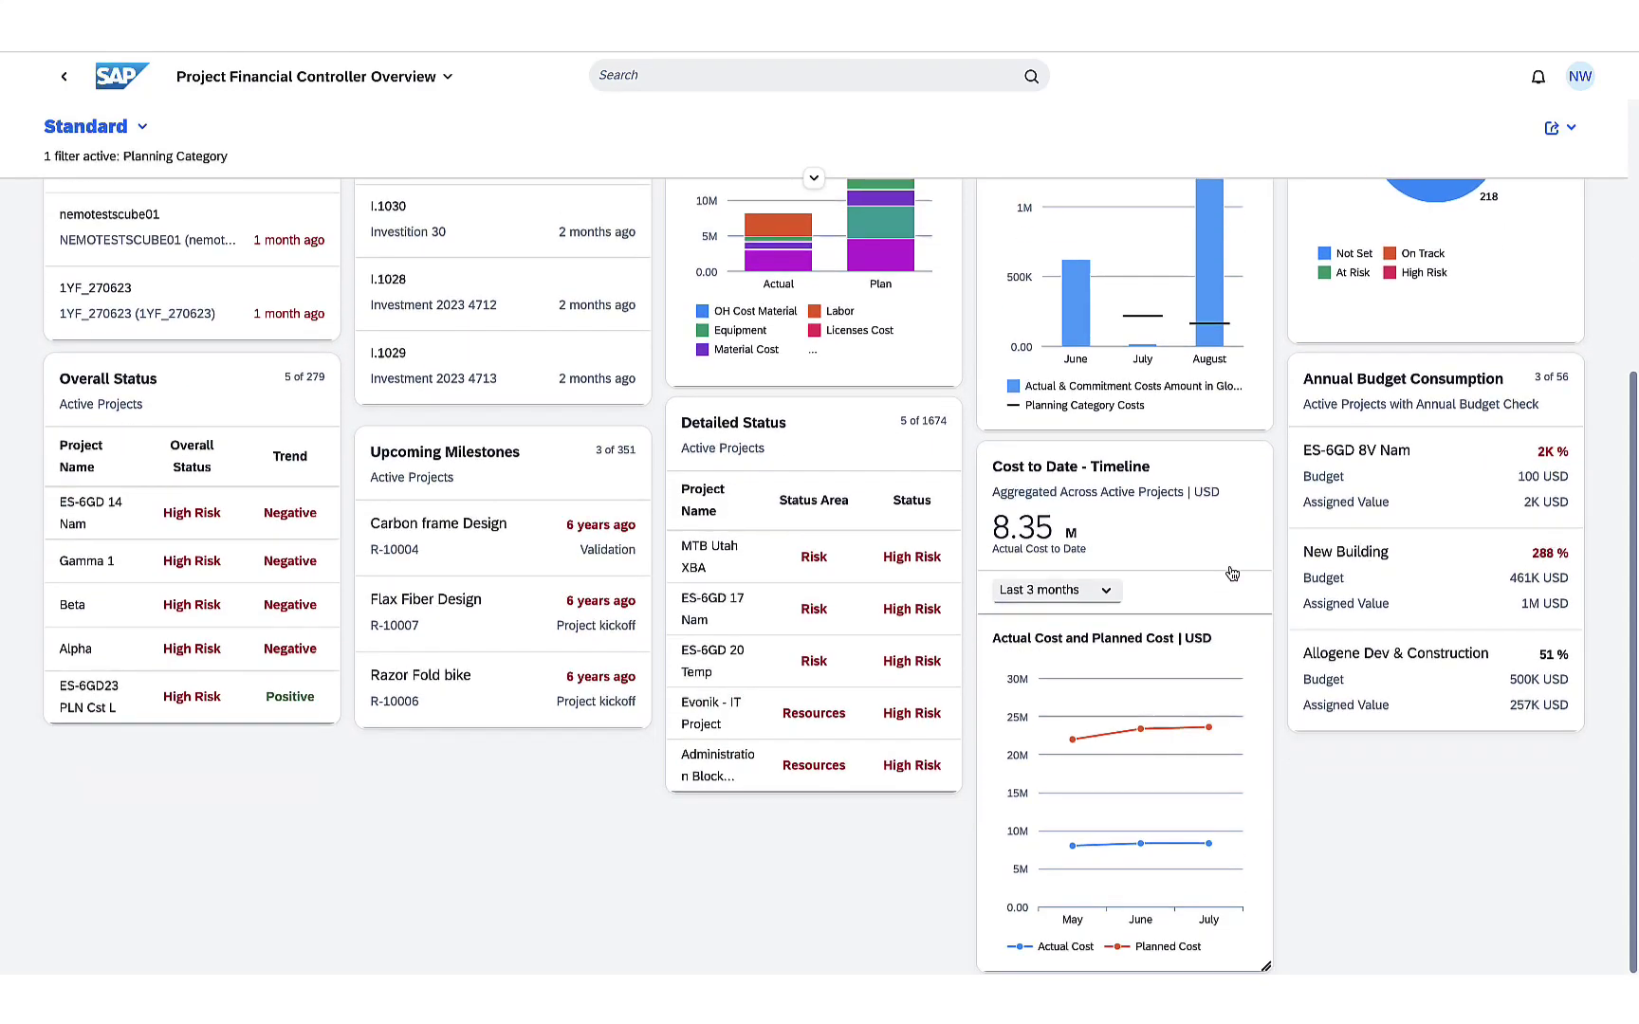
scroll(1231, 572, up, 4)
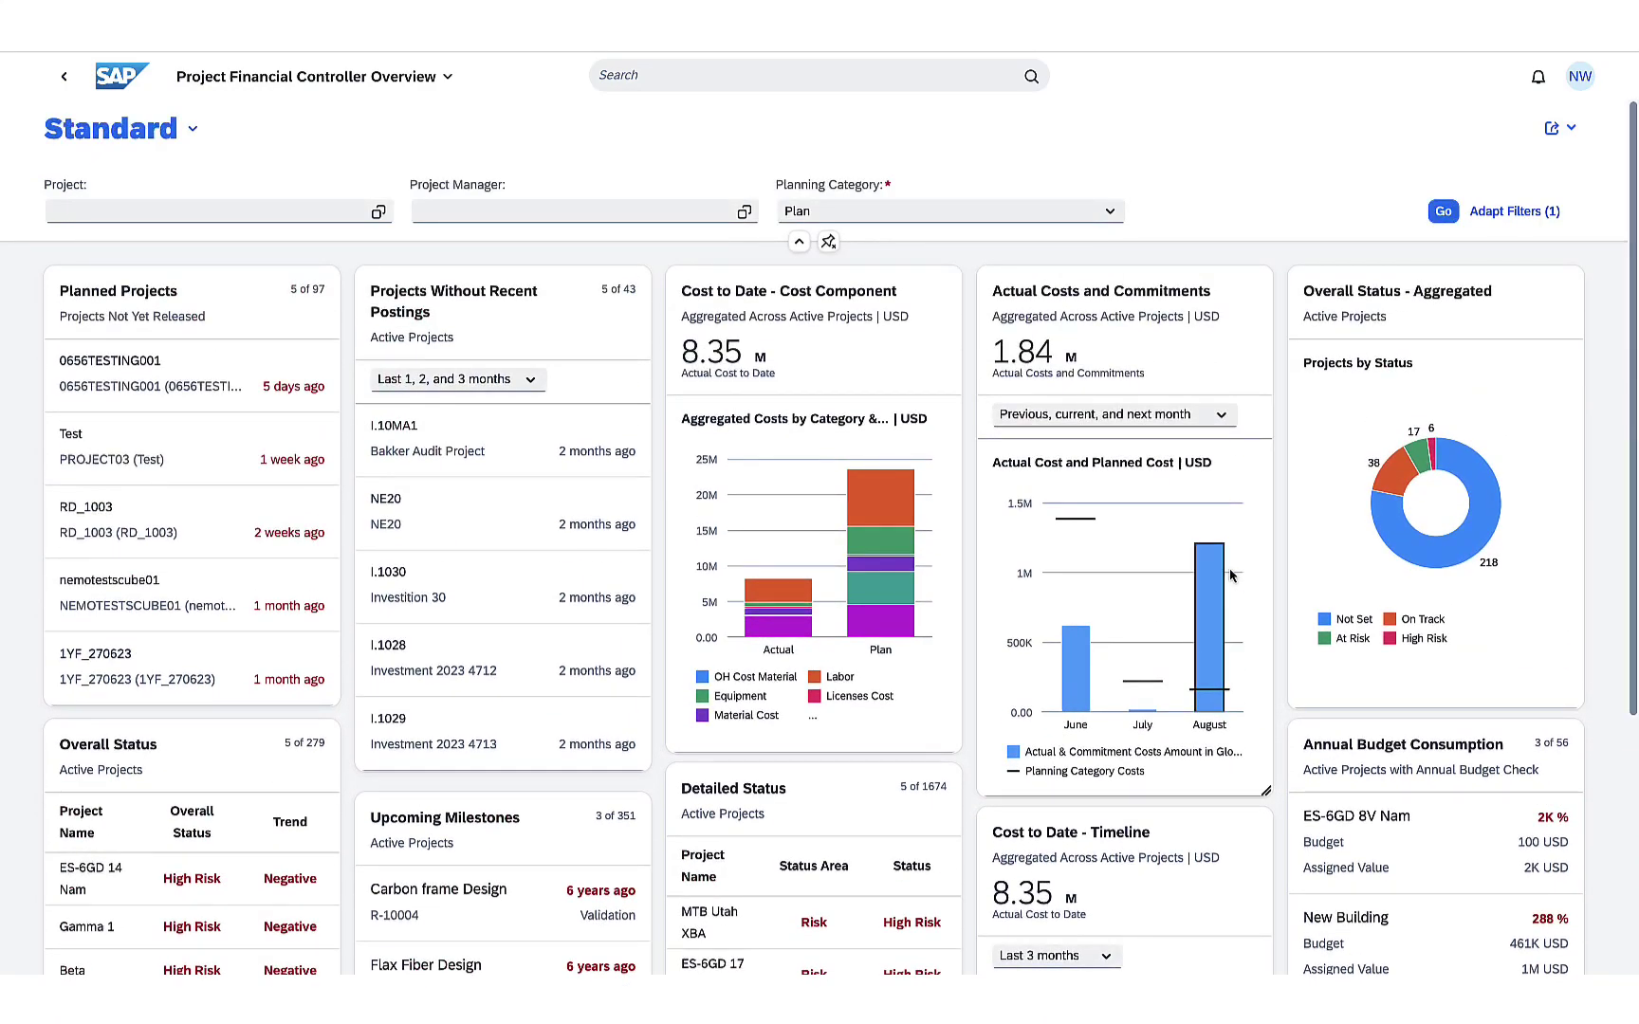
click(1109, 211)
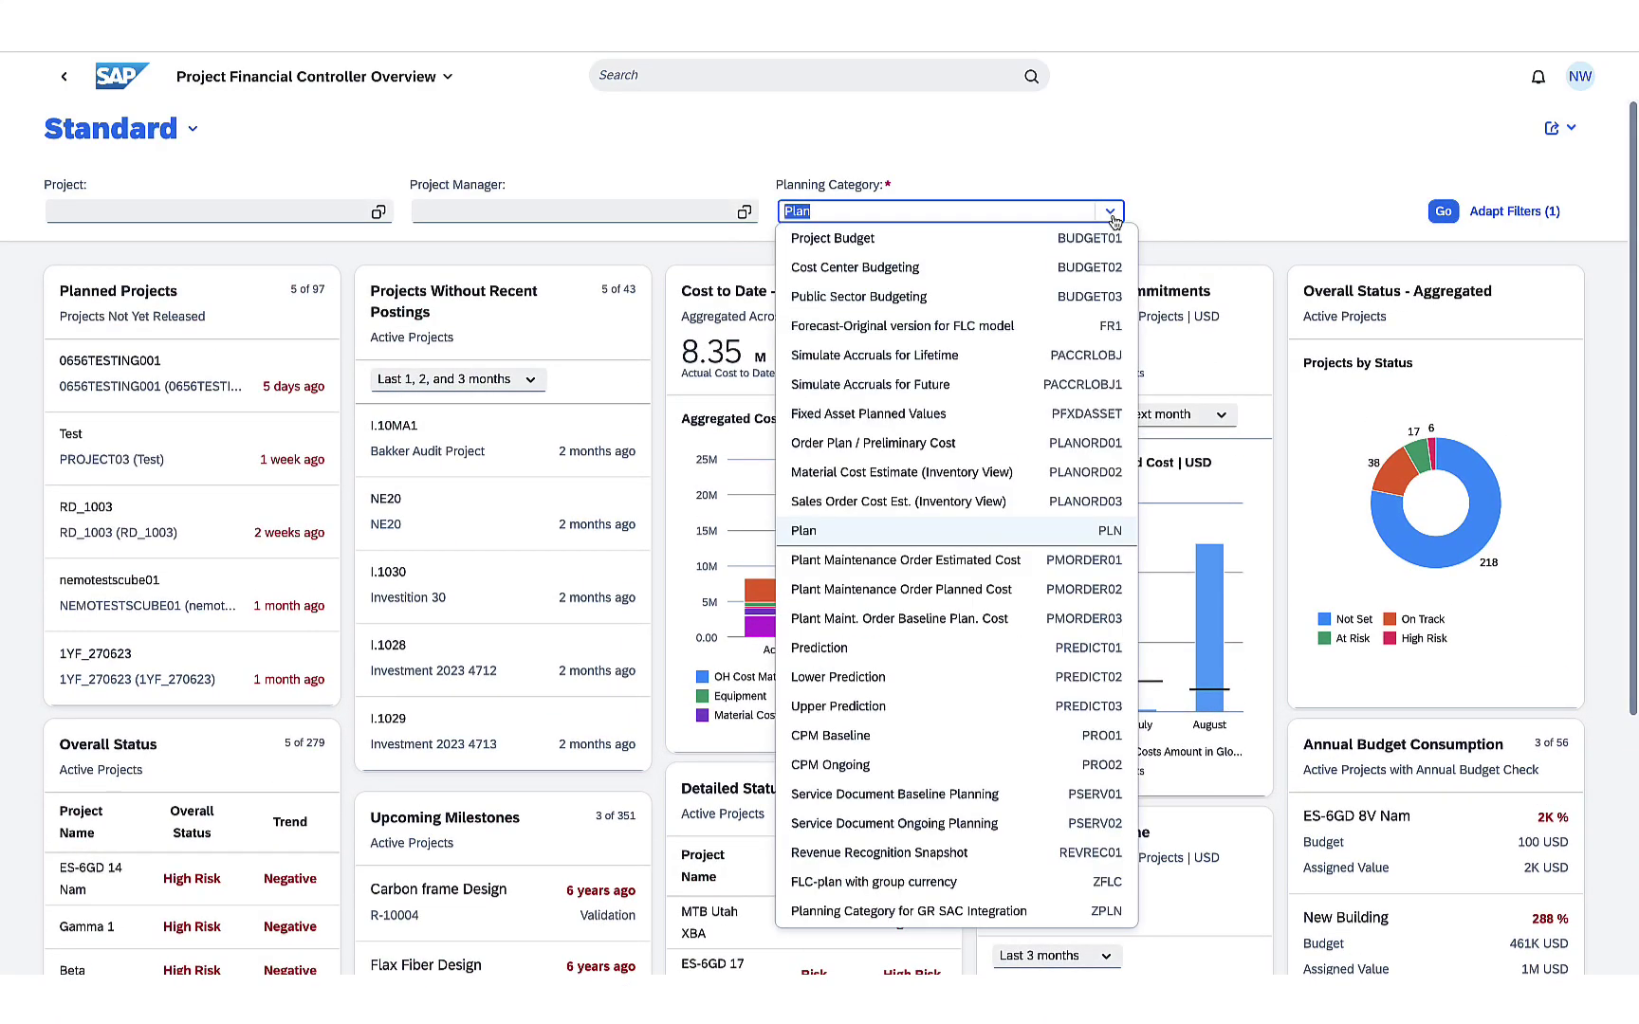
click(944, 268)
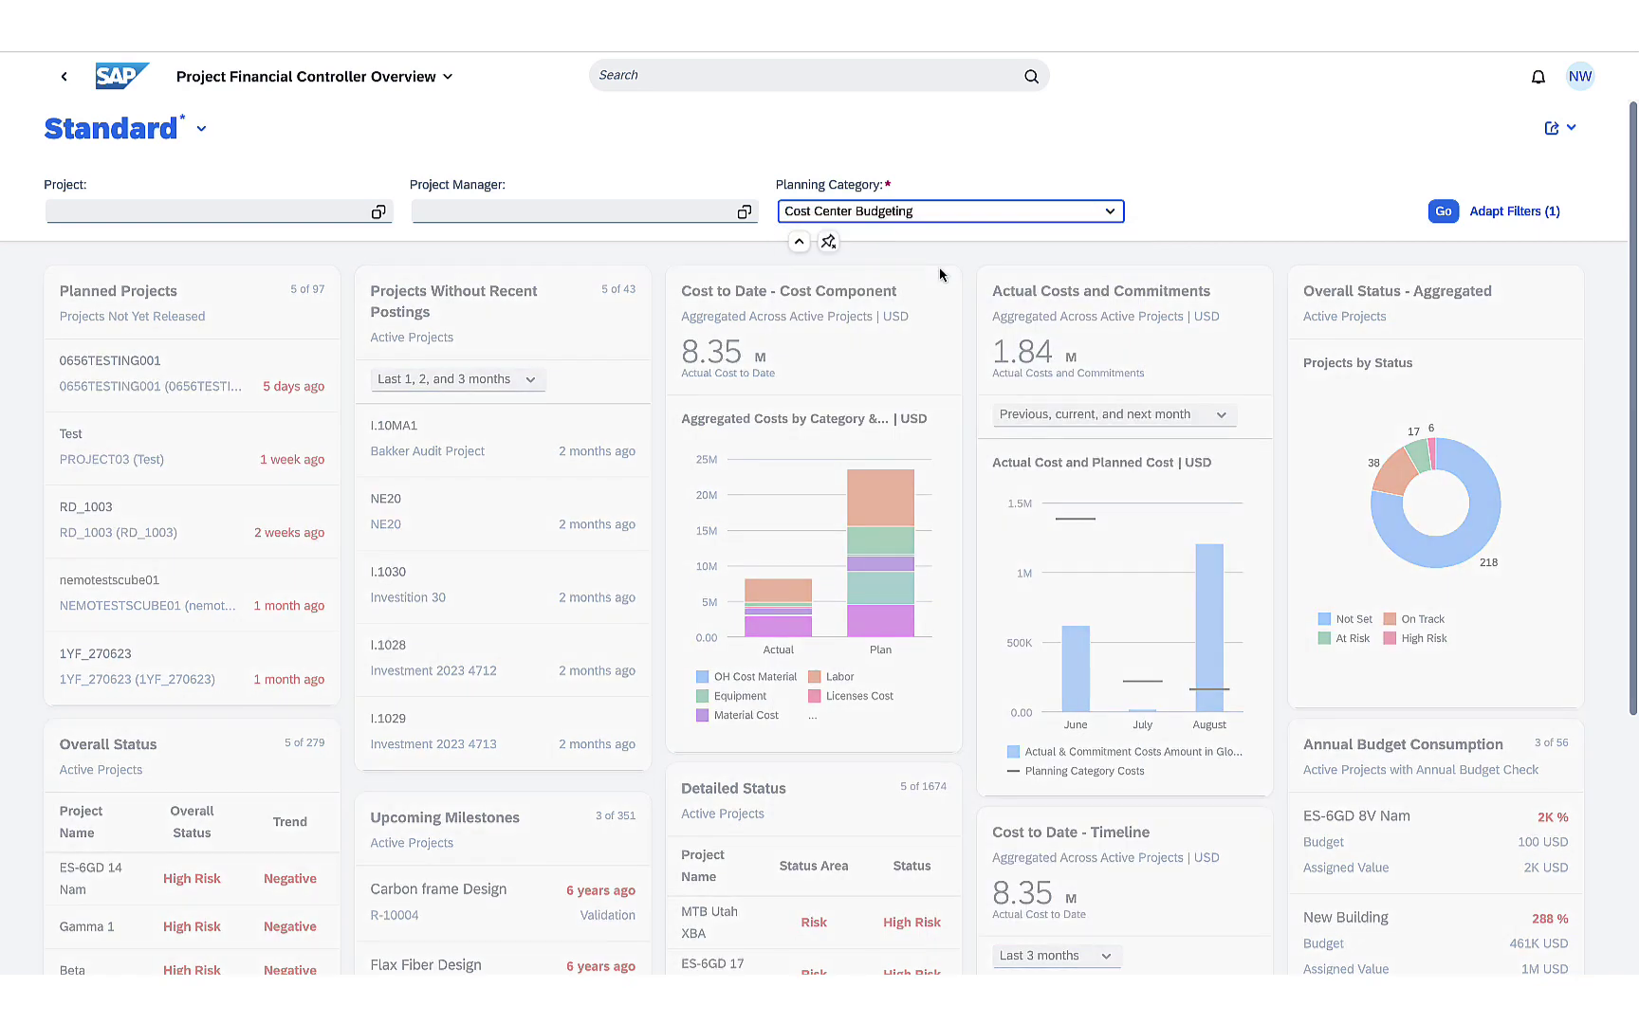
click(1445, 212)
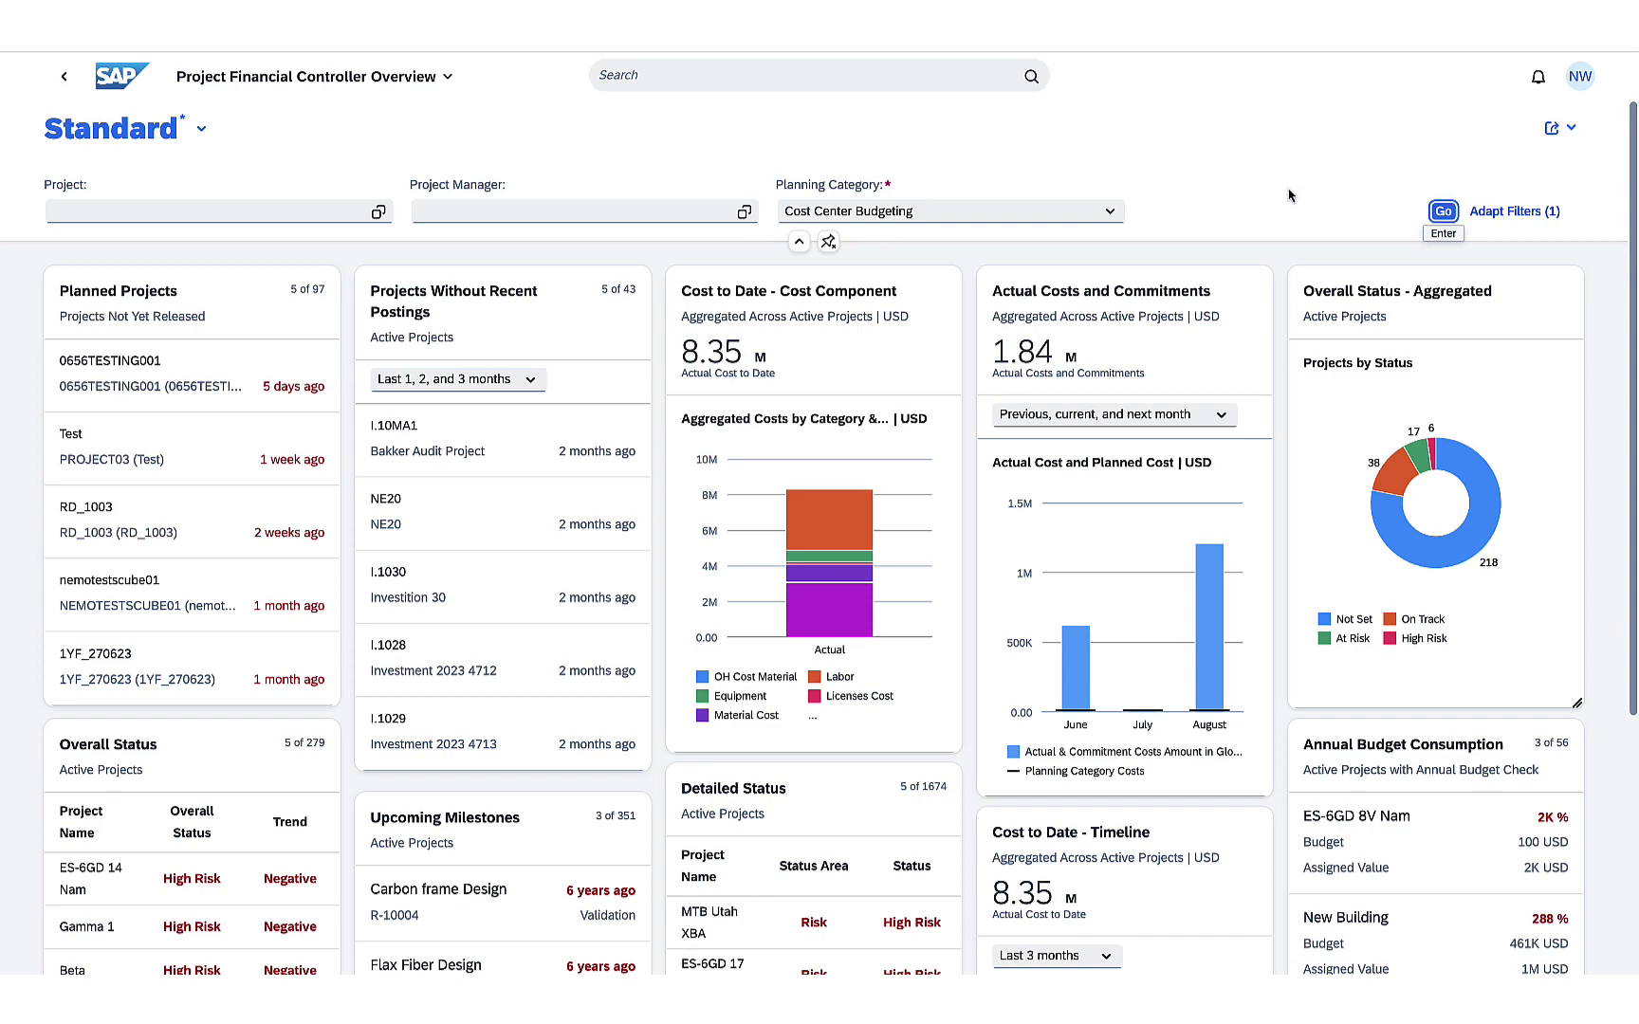
scroll(1283, 597, down, 5)
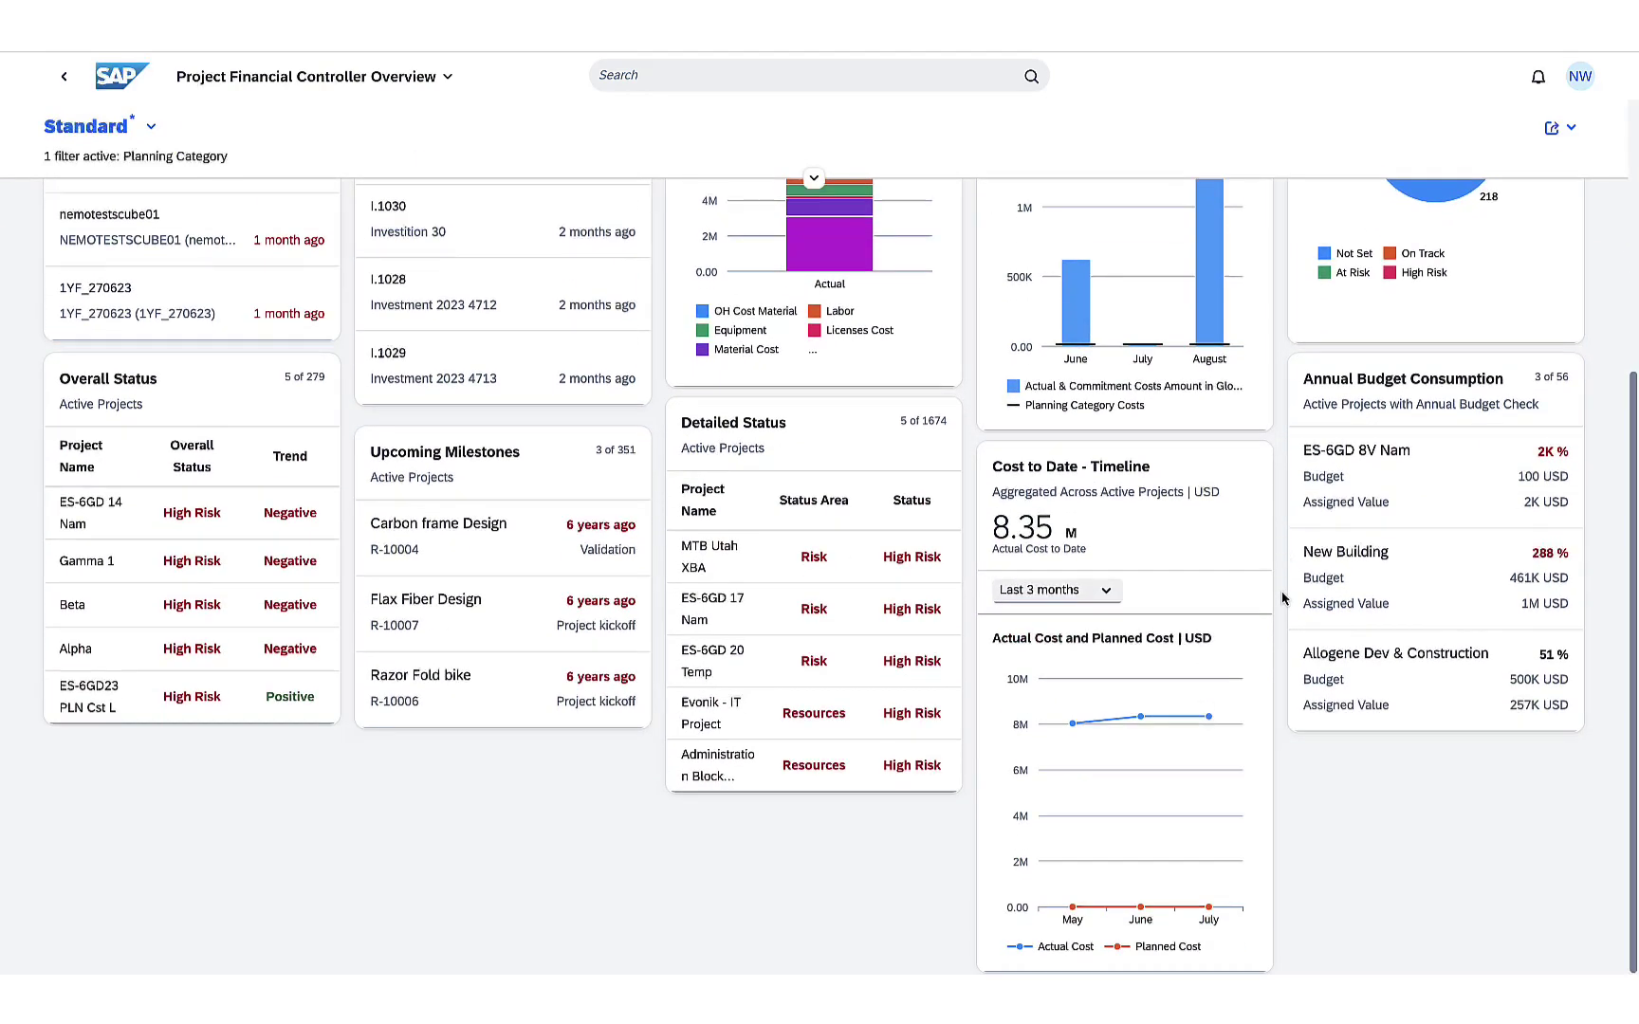
scroll(1282, 590, up, 5)
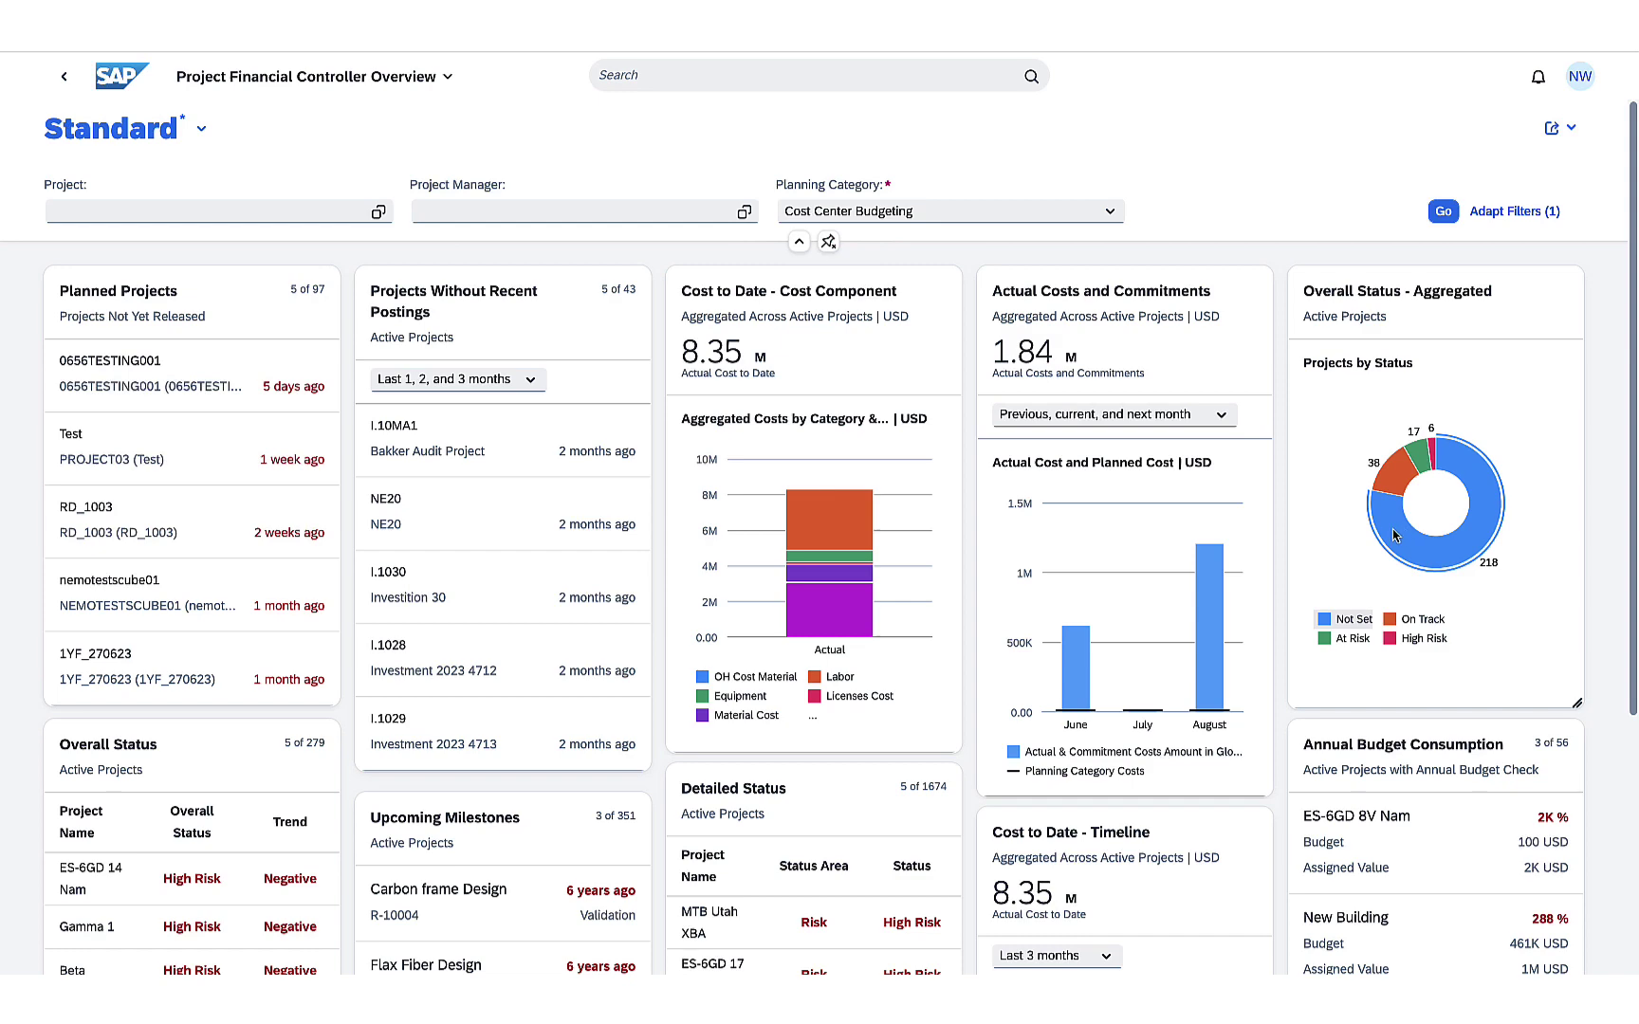
click(64, 81)
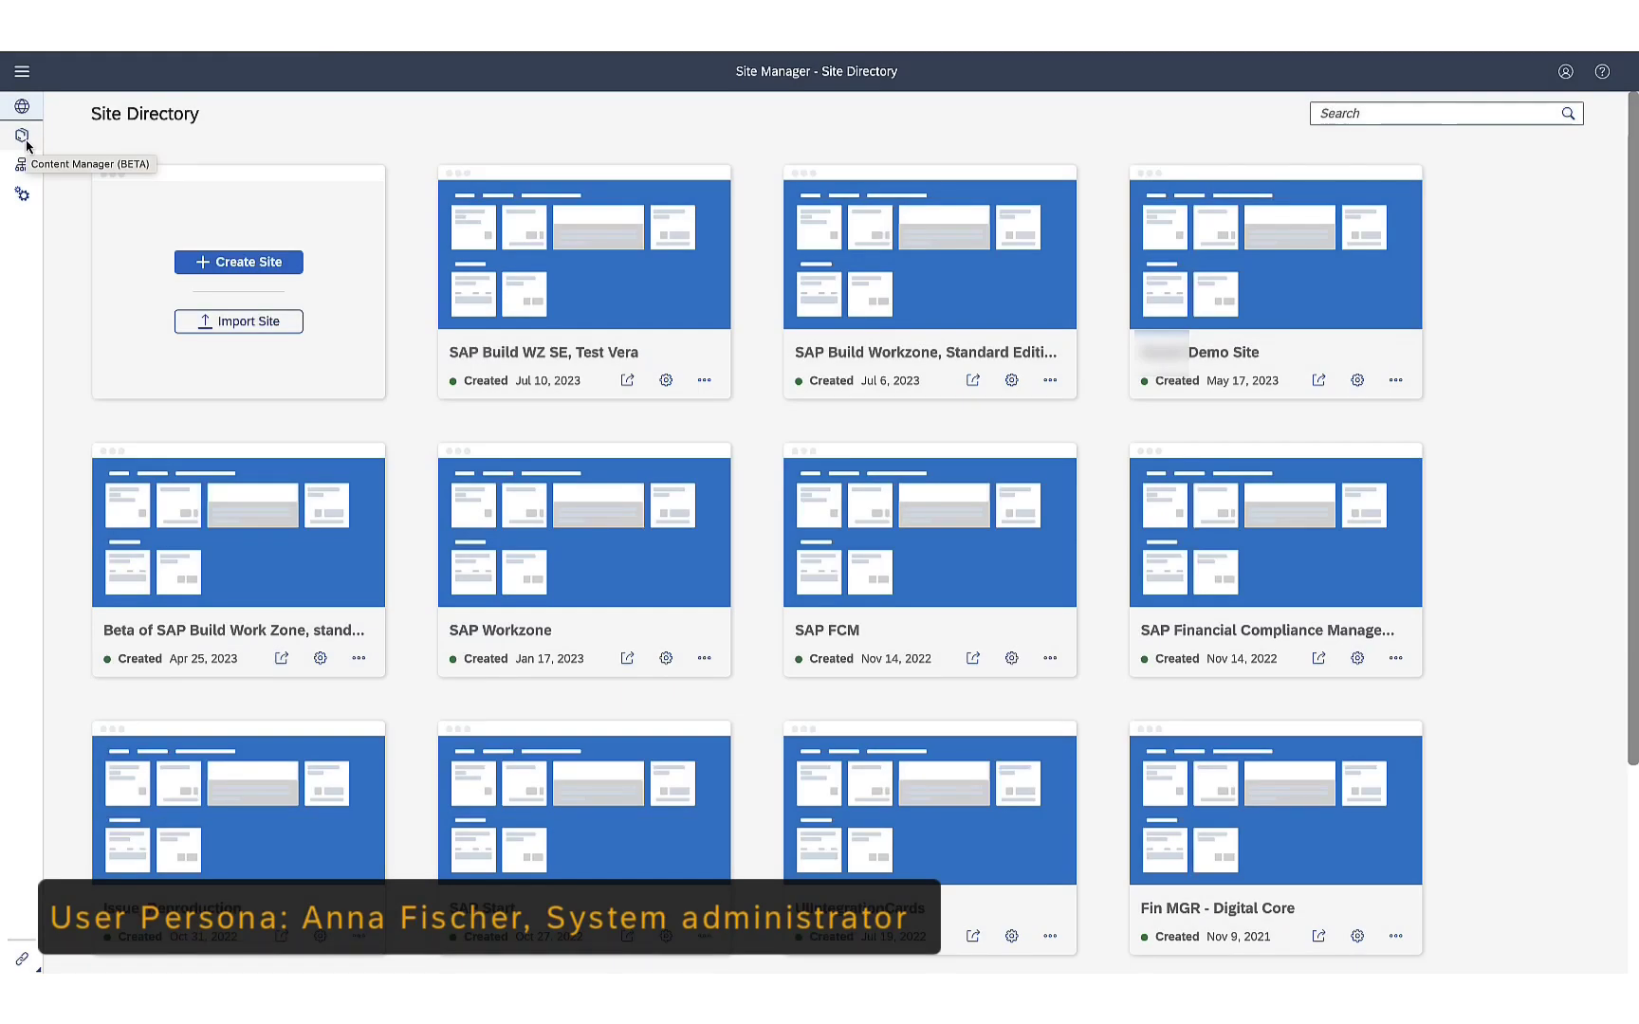
- In Content Manager, filter the items to Pages and open the Purchase overview page
click(25, 141)
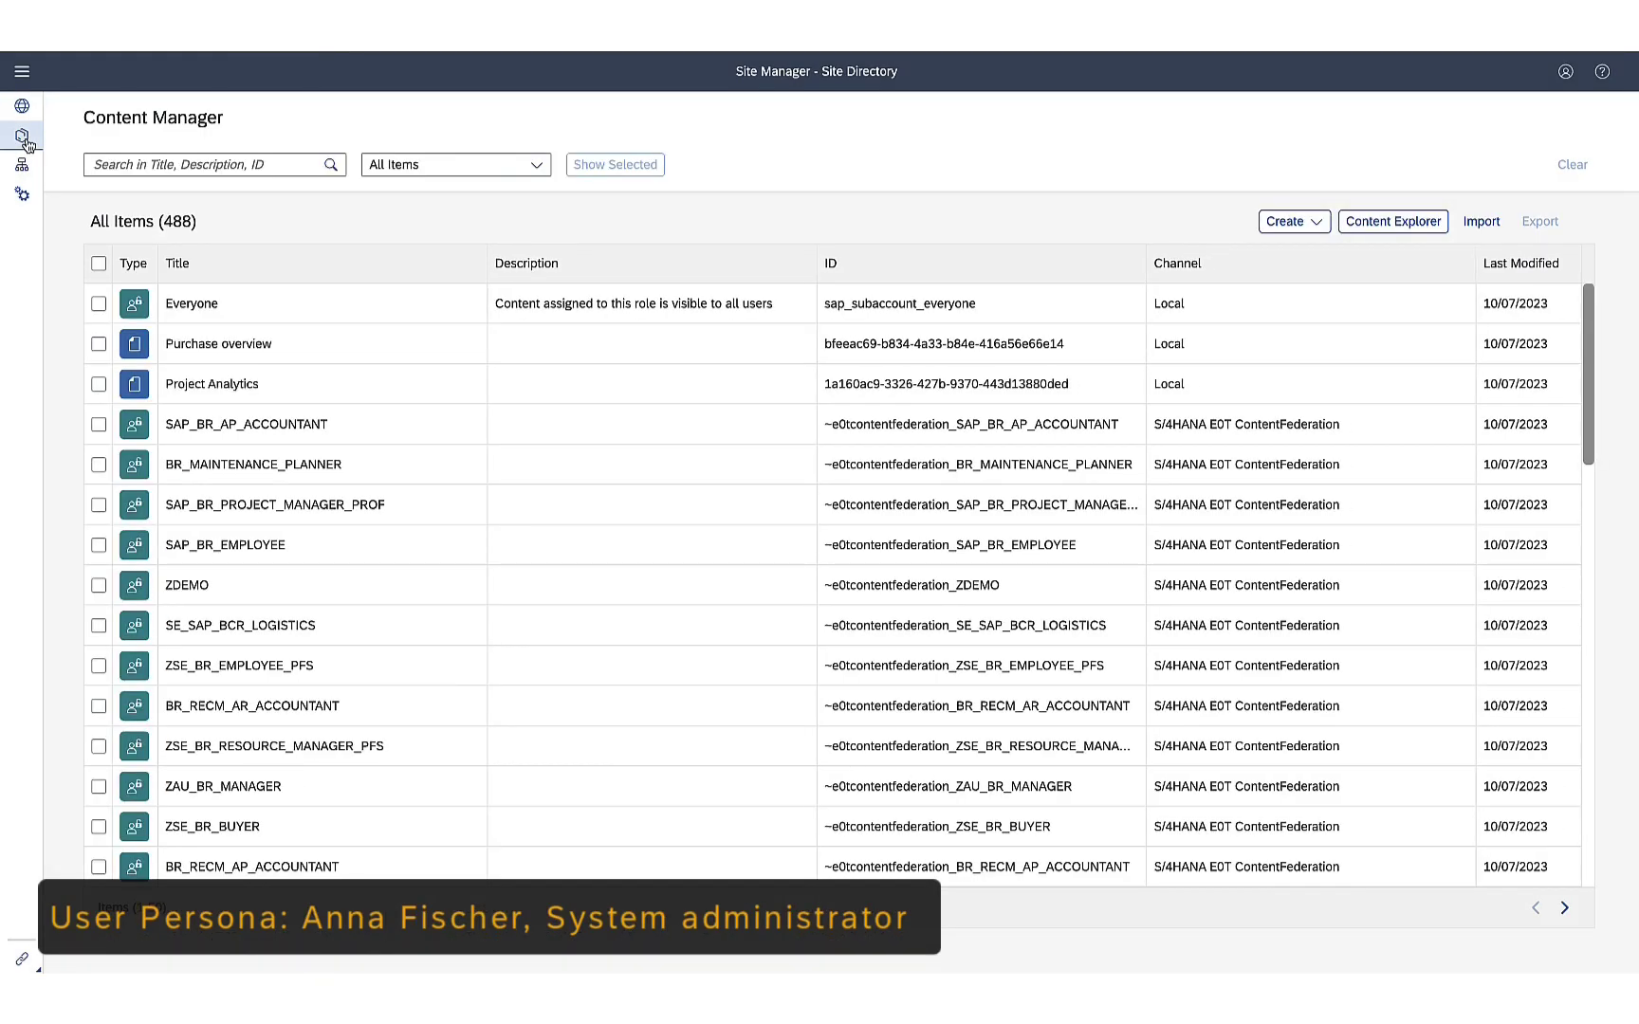
click(535, 165)
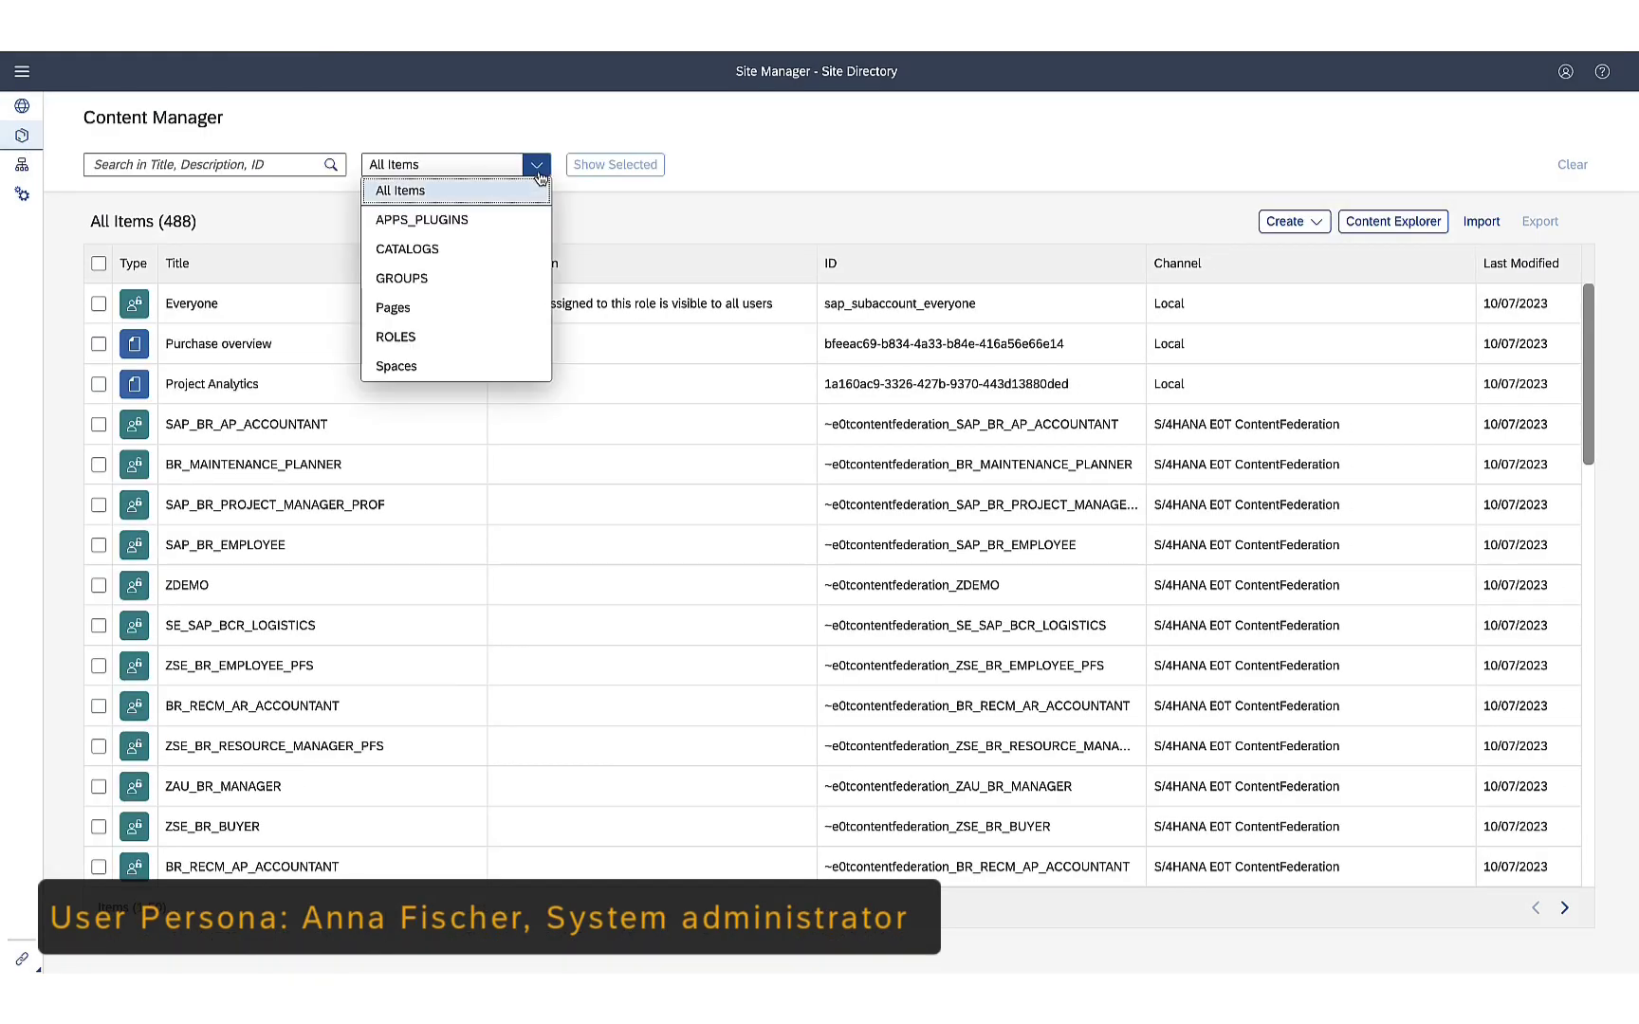
click(450, 311)
click(314, 305)
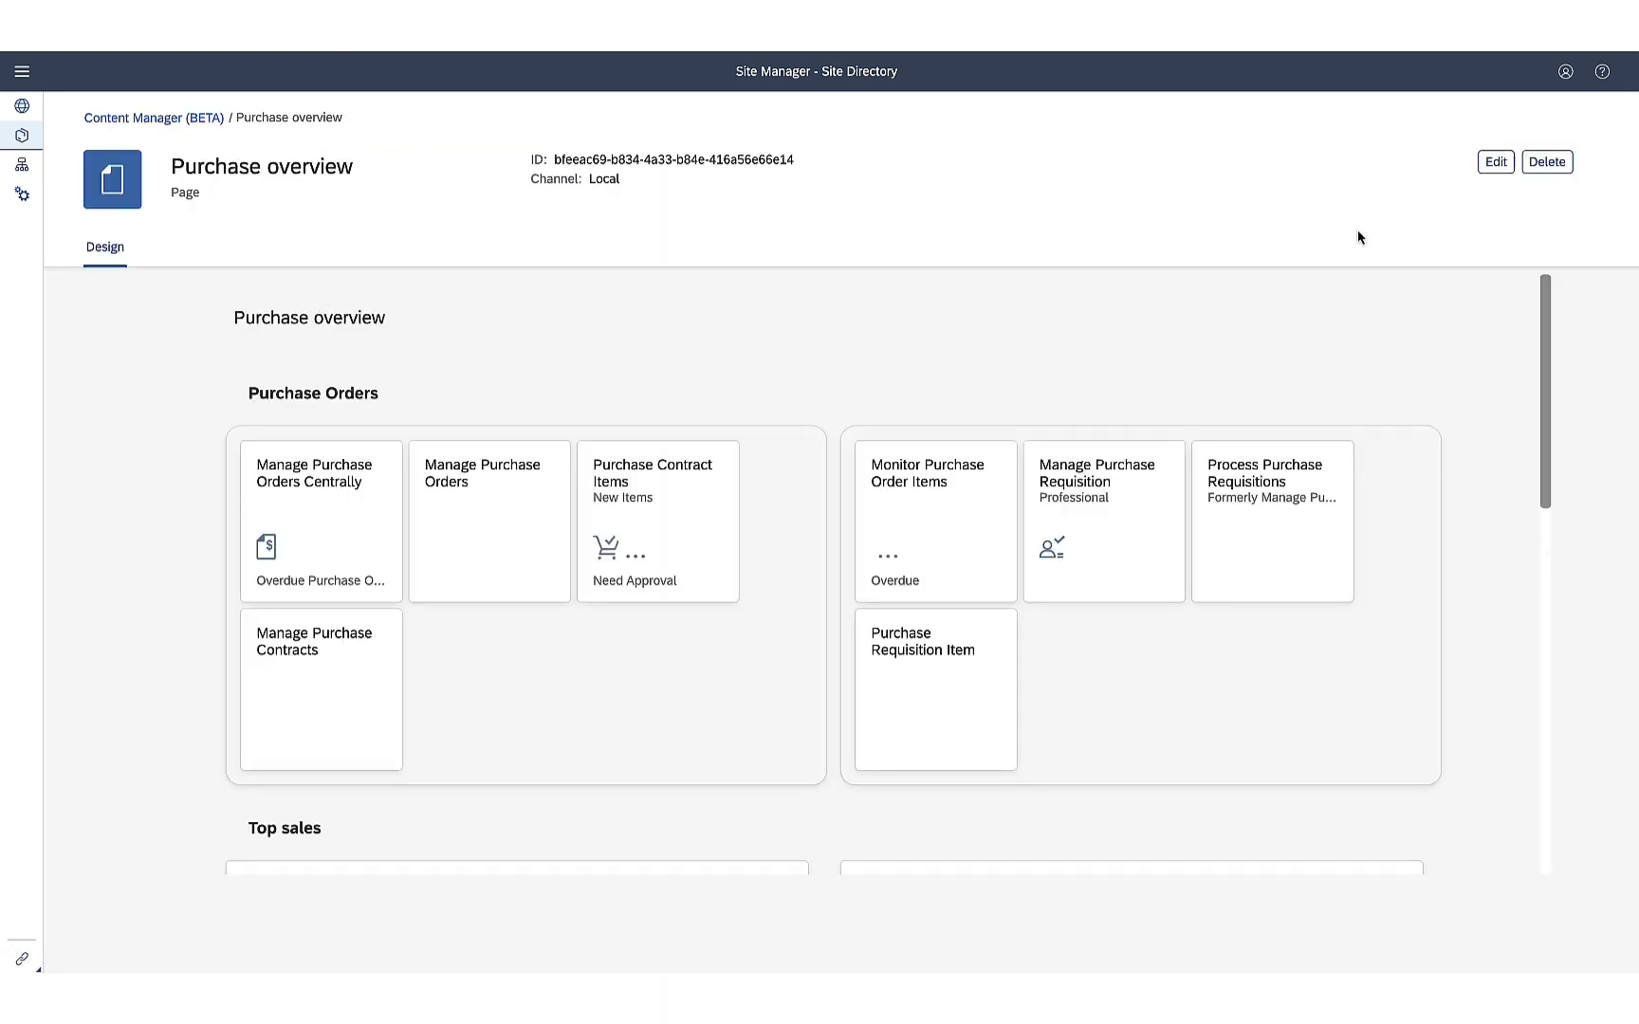
- In edit mode, add the Purchase Requisition Item tile, found by searching 'purchase', to Purchase Requisitions
click(1497, 163)
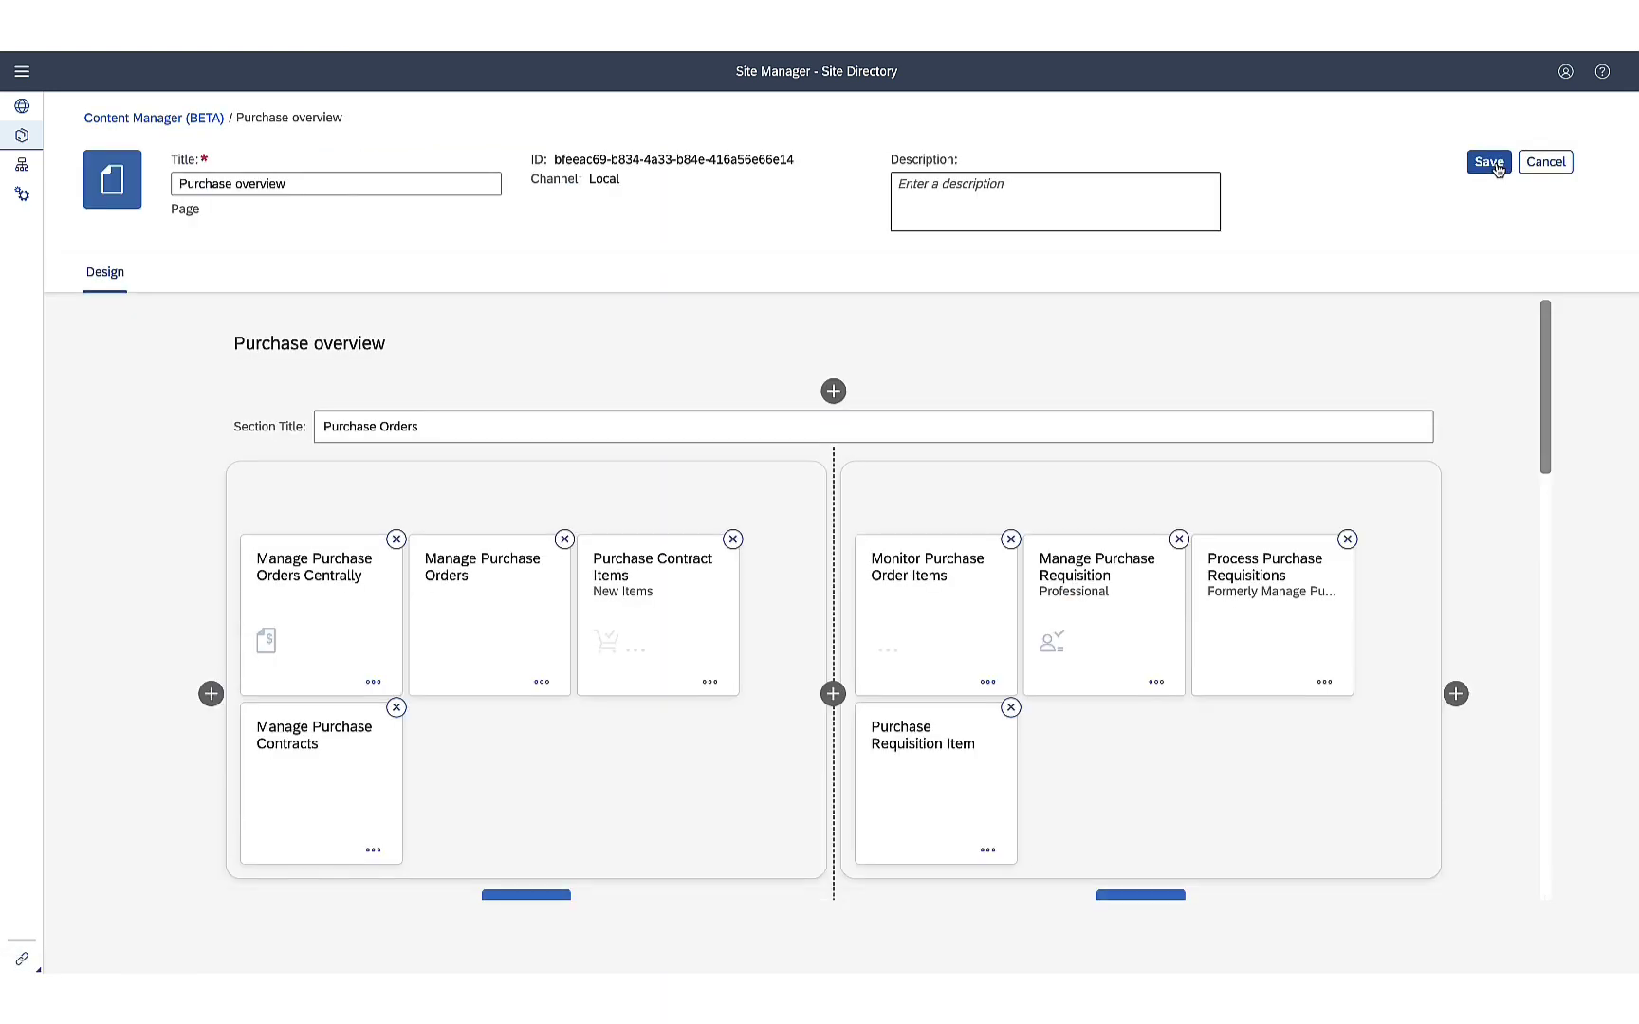
scroll(1273, 610, down, 4)
scroll(1278, 614, down, 3)
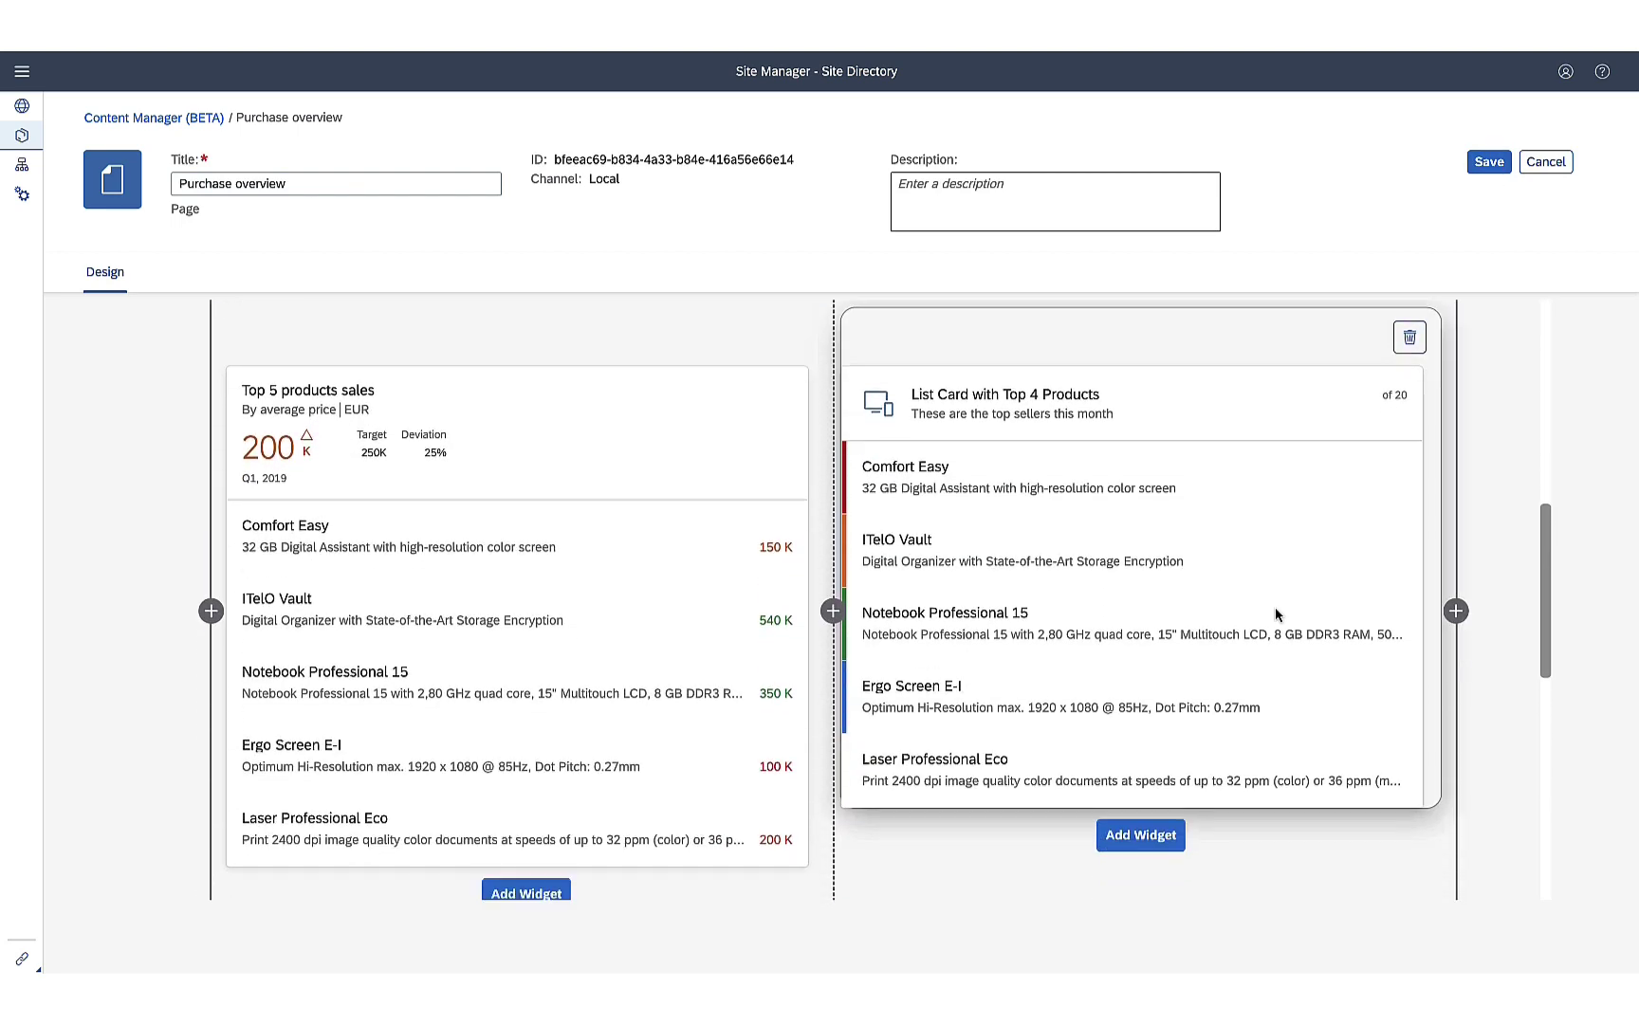
scroll(1276, 615, down, 10)
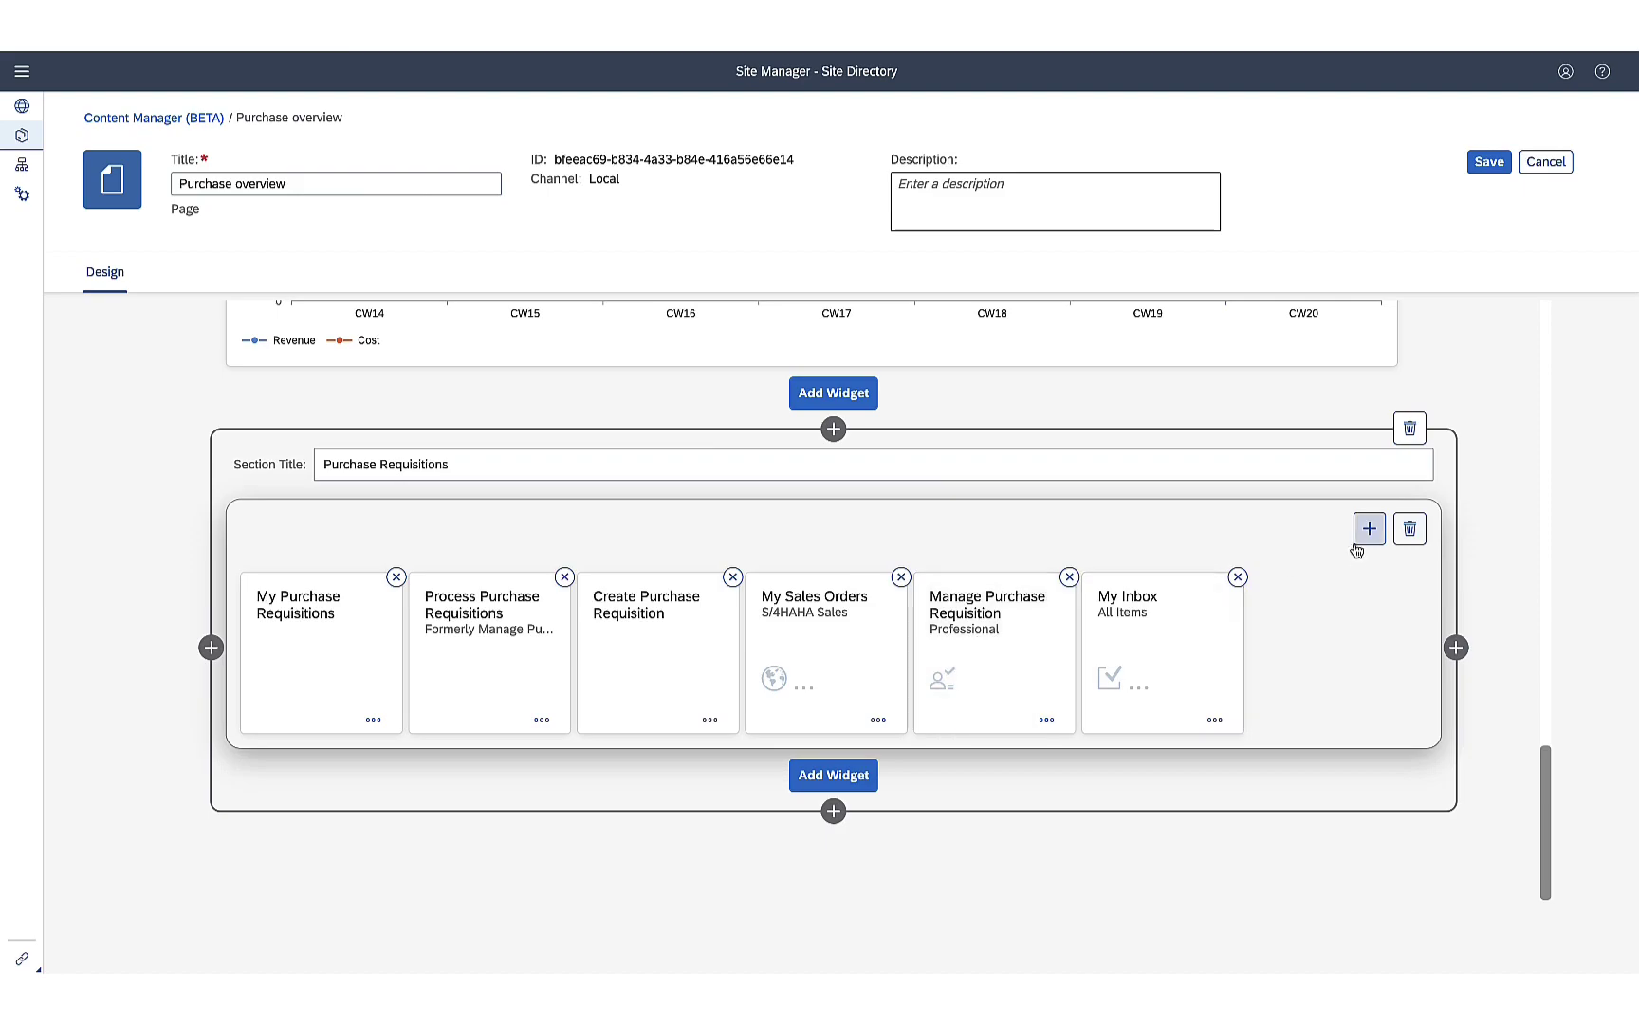
click(1364, 535)
click(1093, 215)
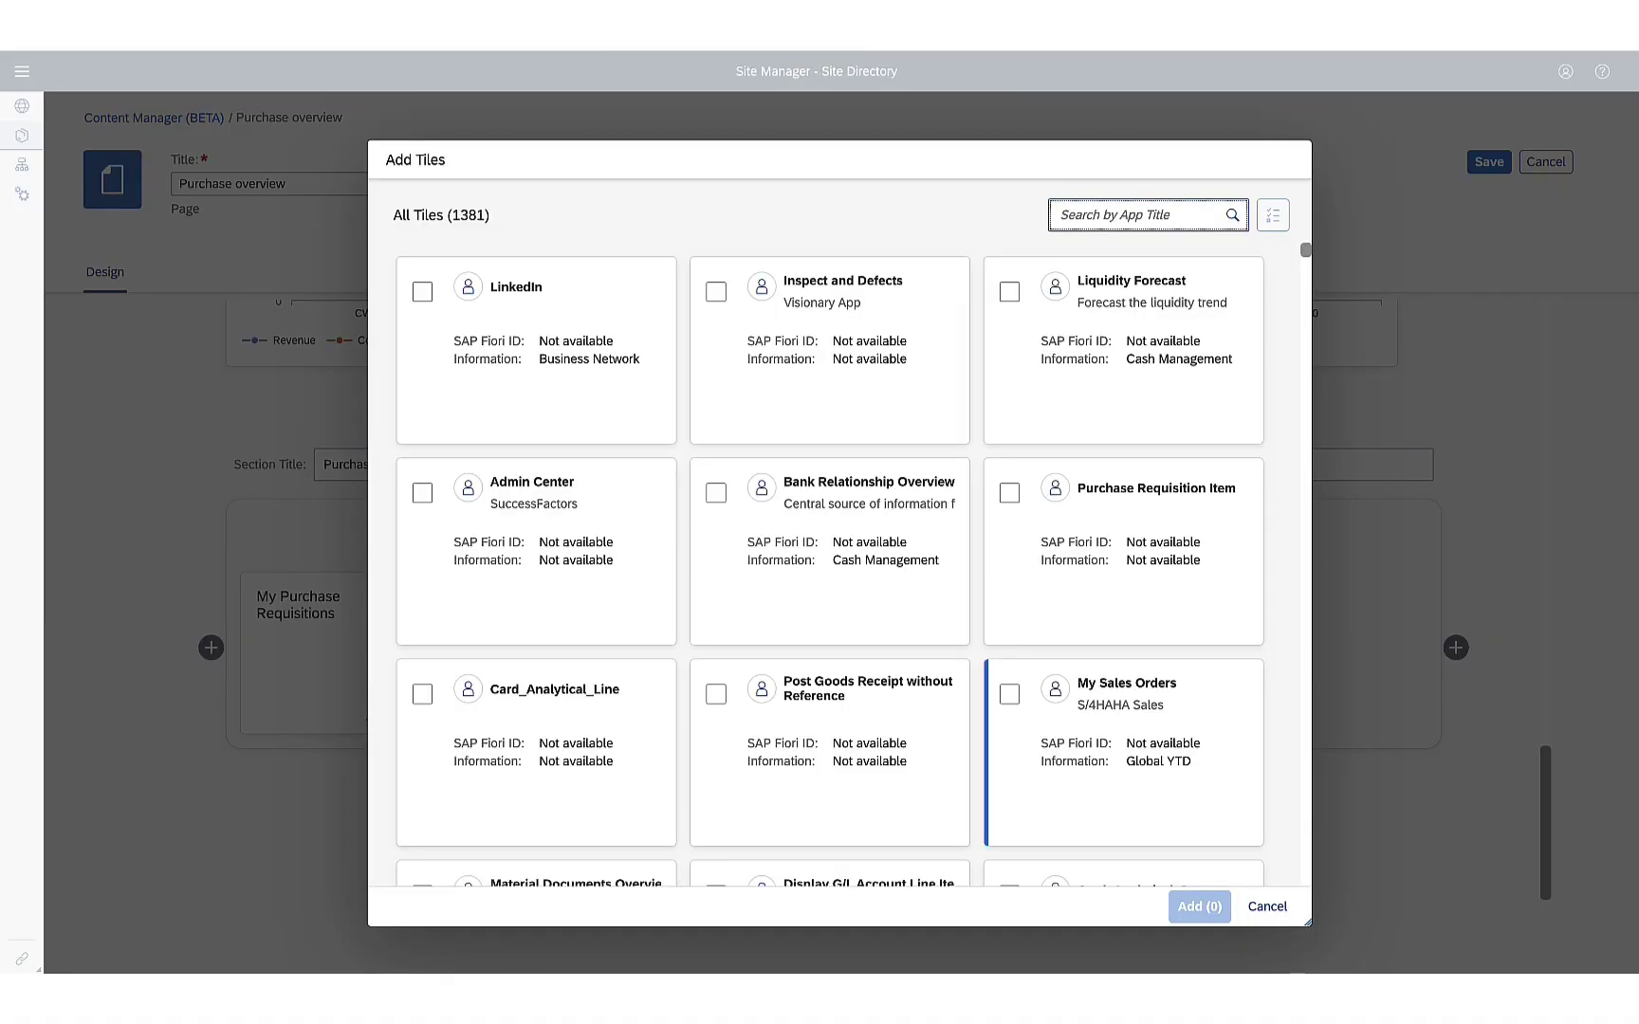
text(purc)
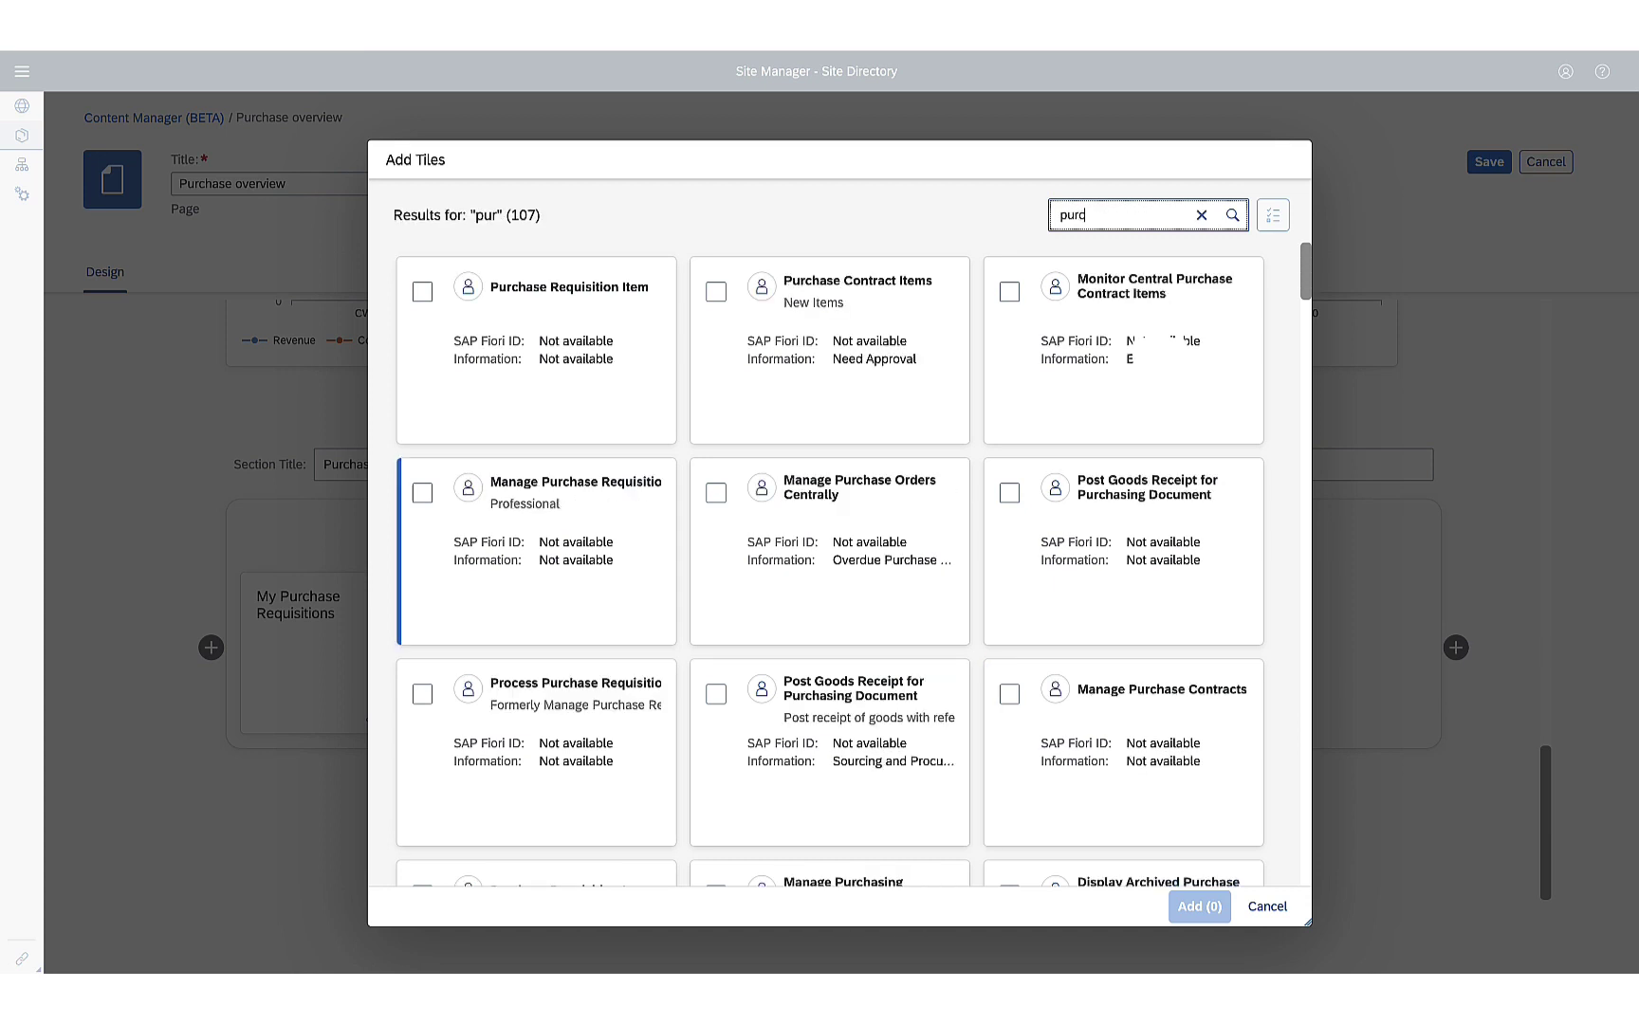
text(hase)
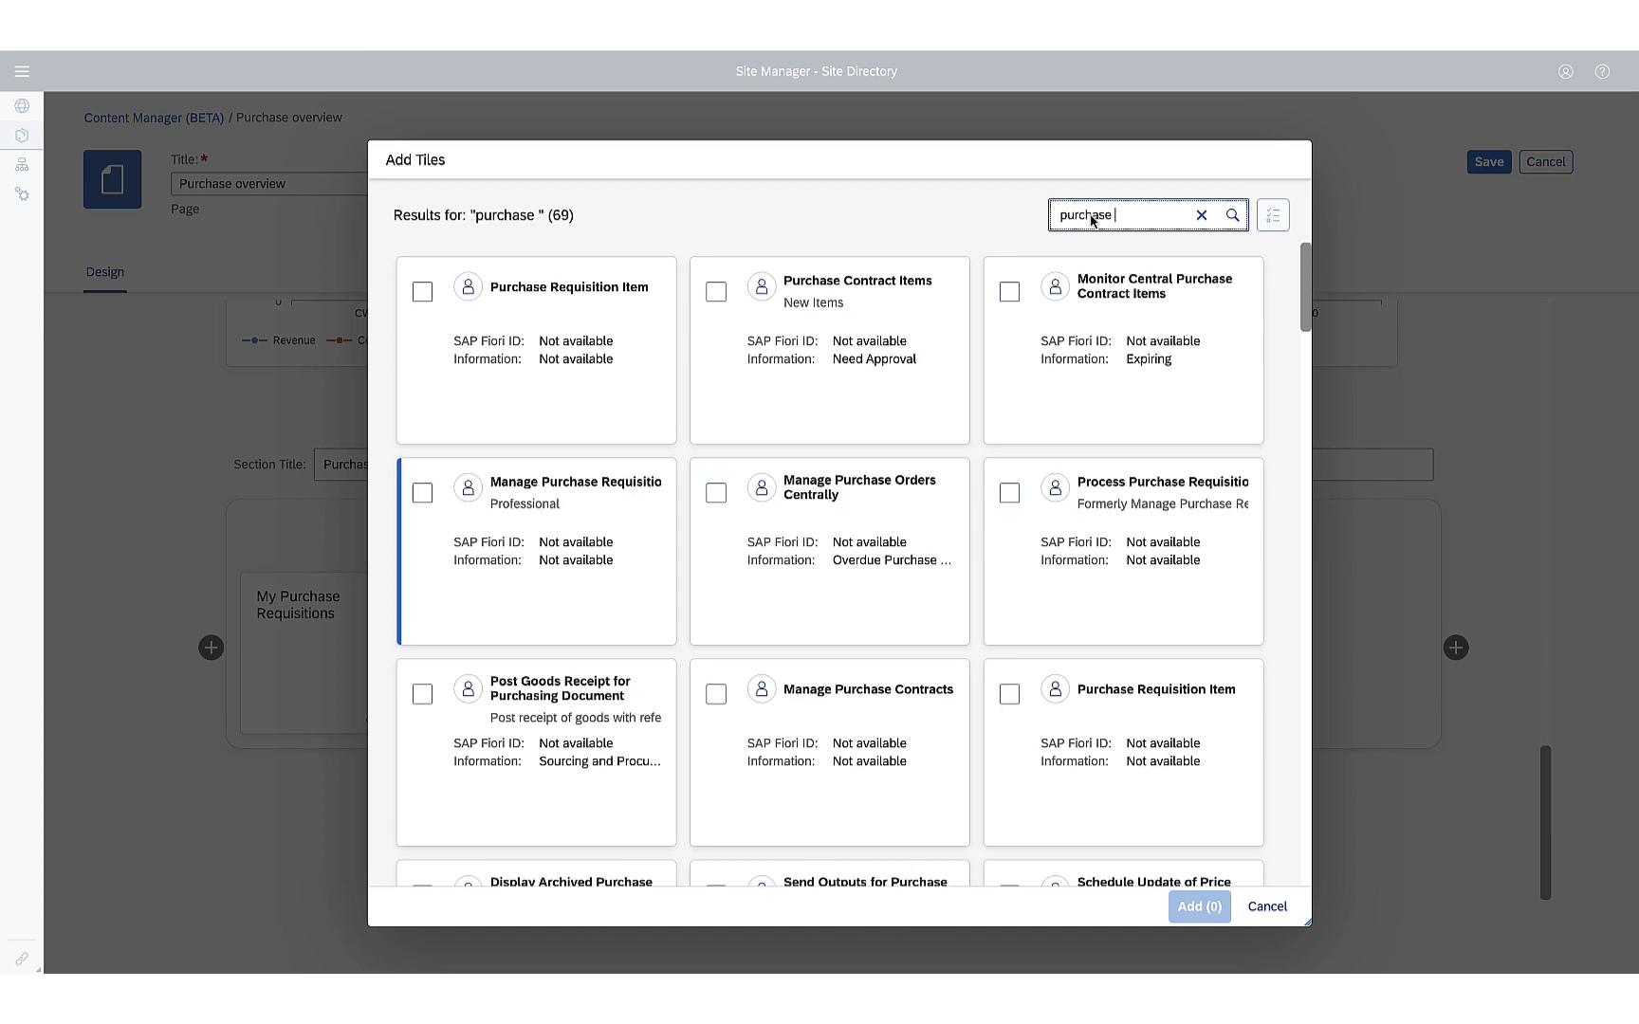
click(422, 291)
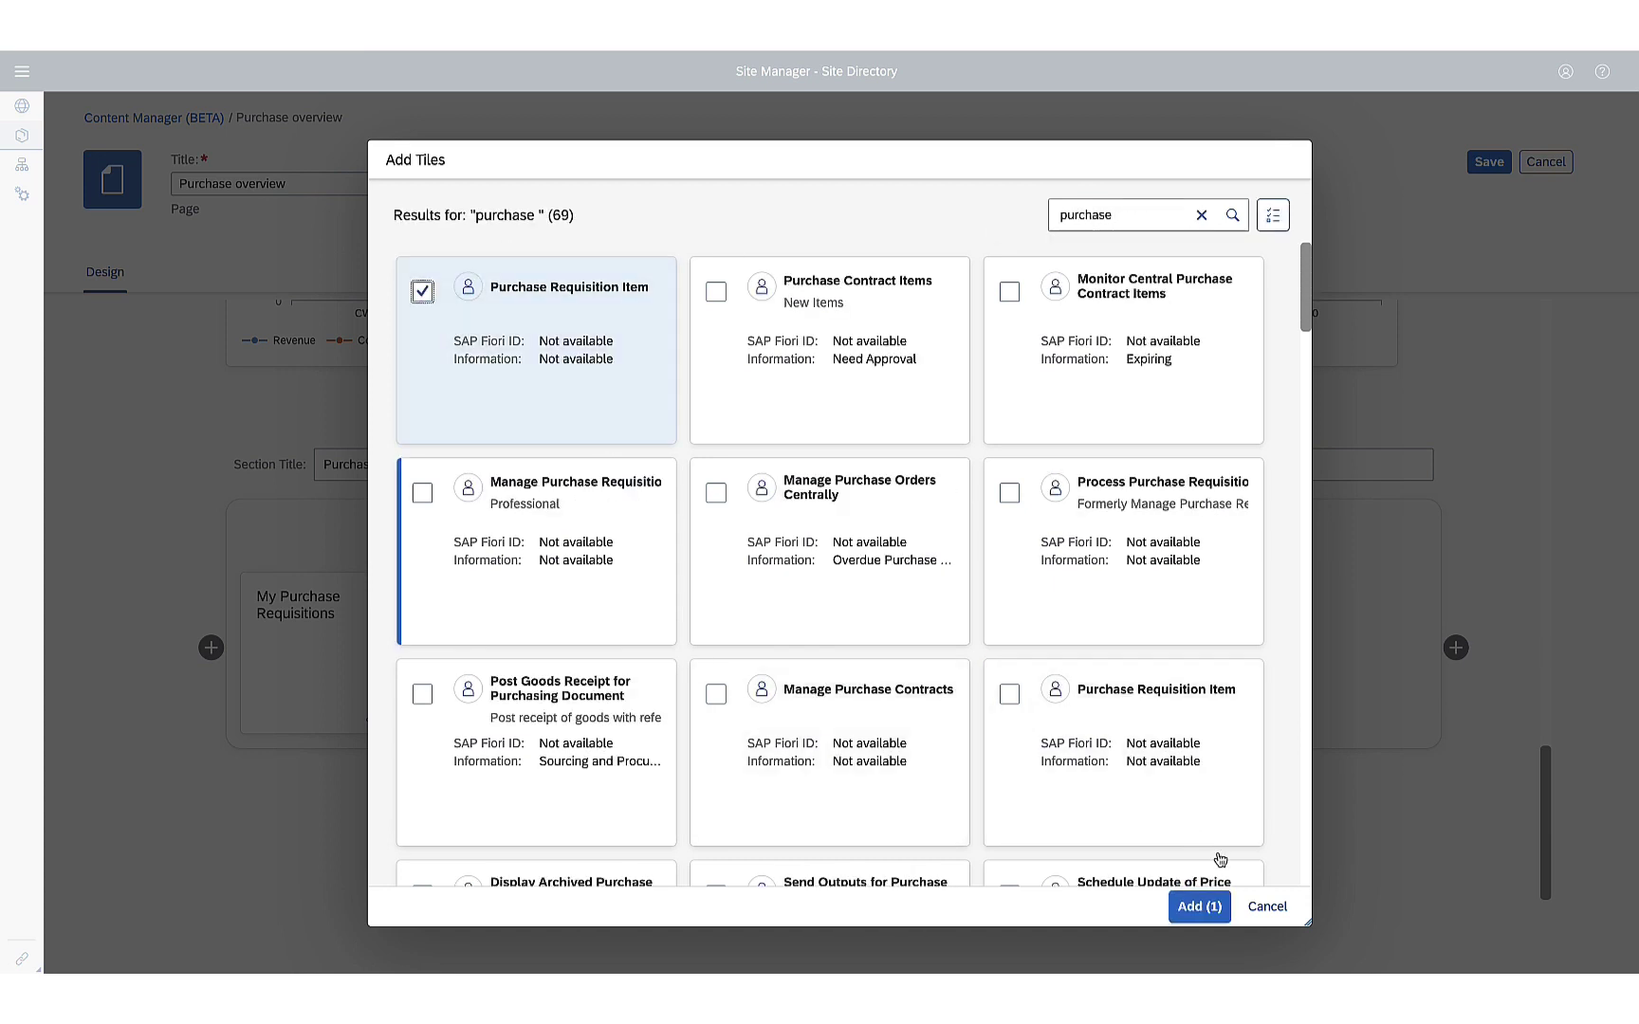
click(1198, 907)
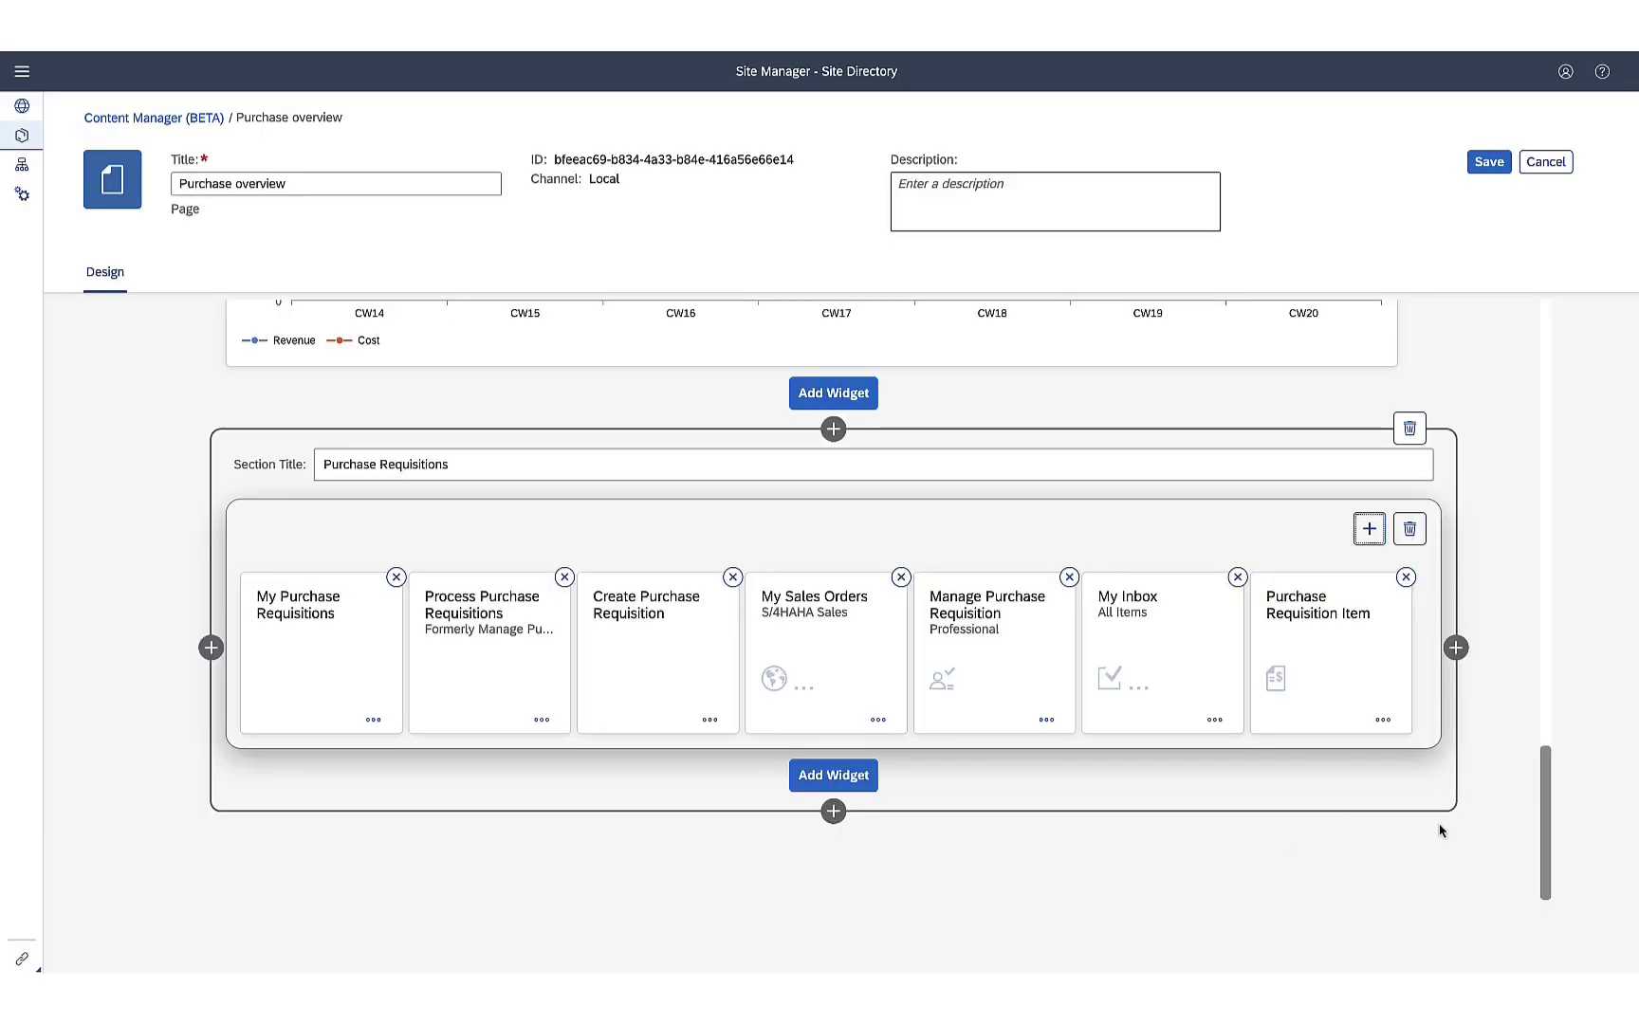
- Add a new section split into two columns, with the Bubble Chart Card on the left
click(833, 812)
scroll(833, 827, down, 3)
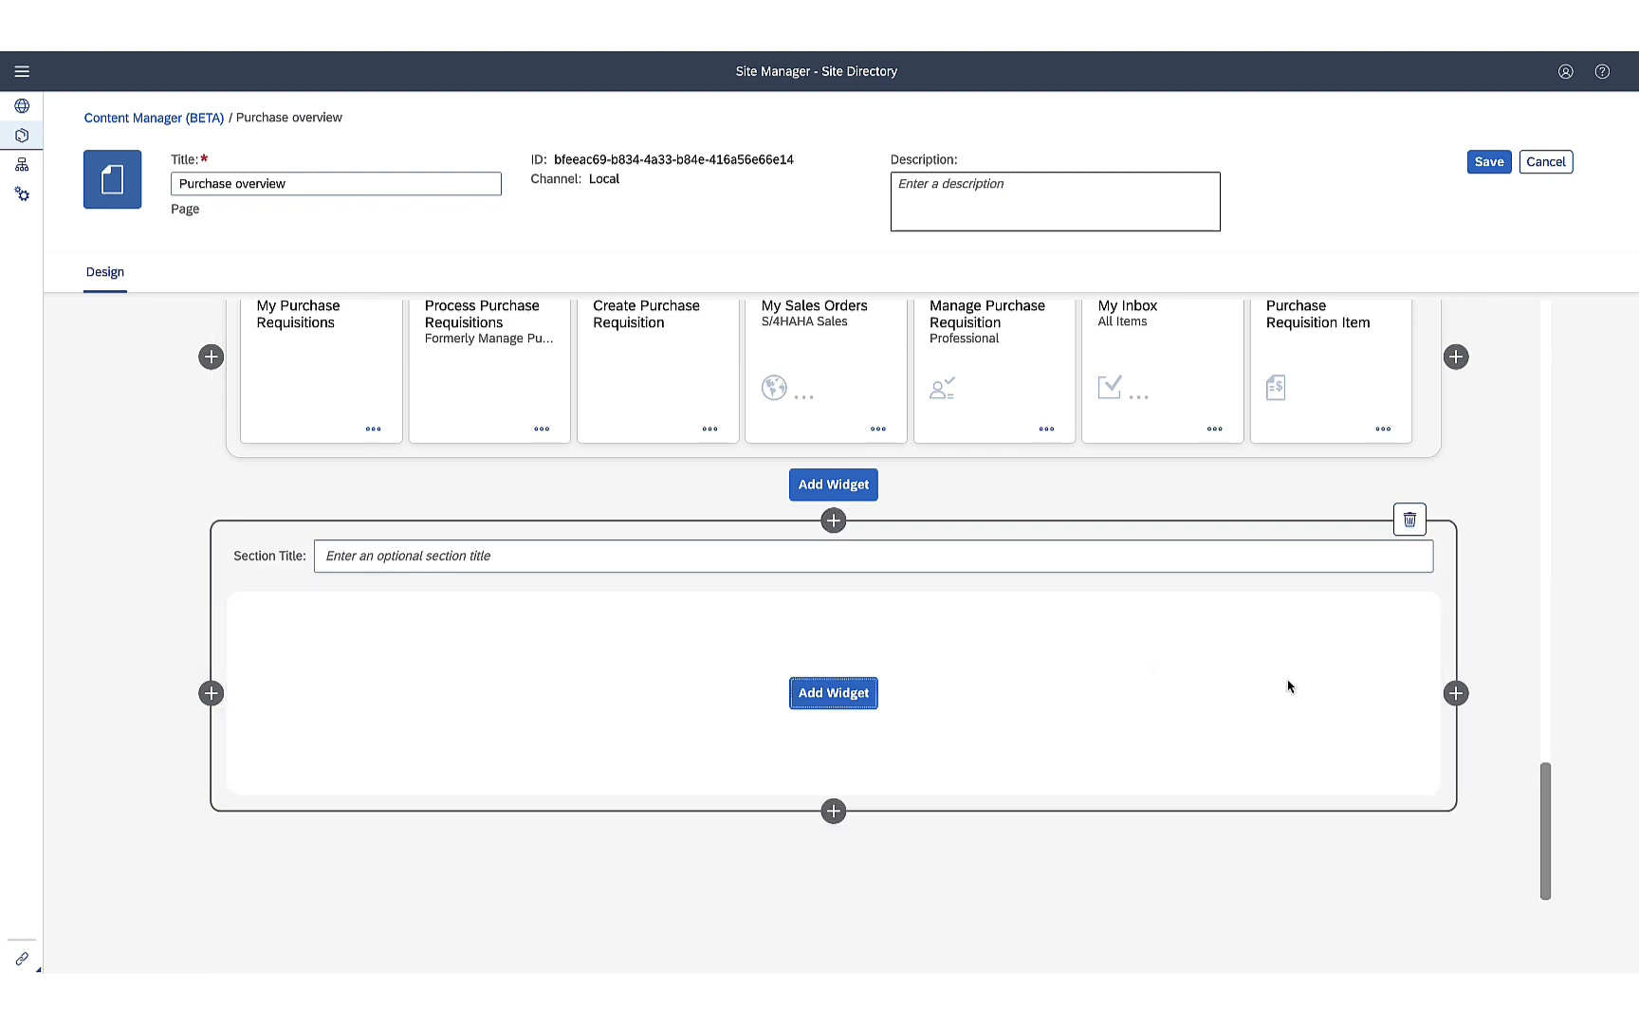
click(1456, 693)
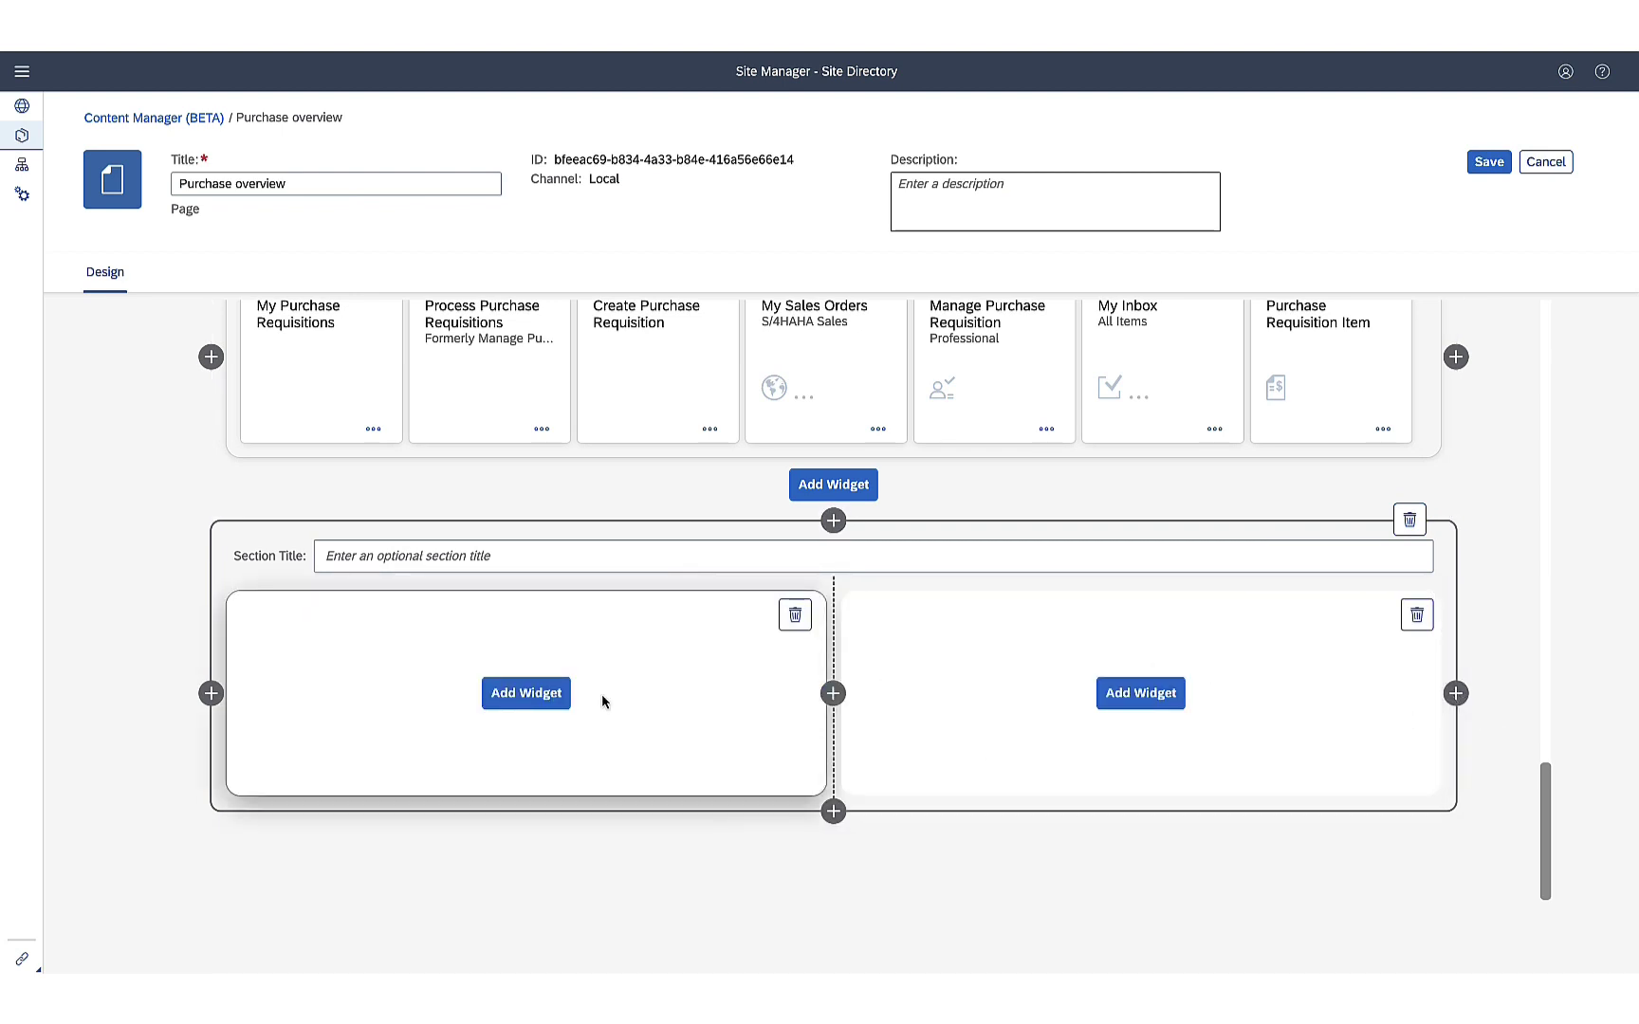
click(548, 700)
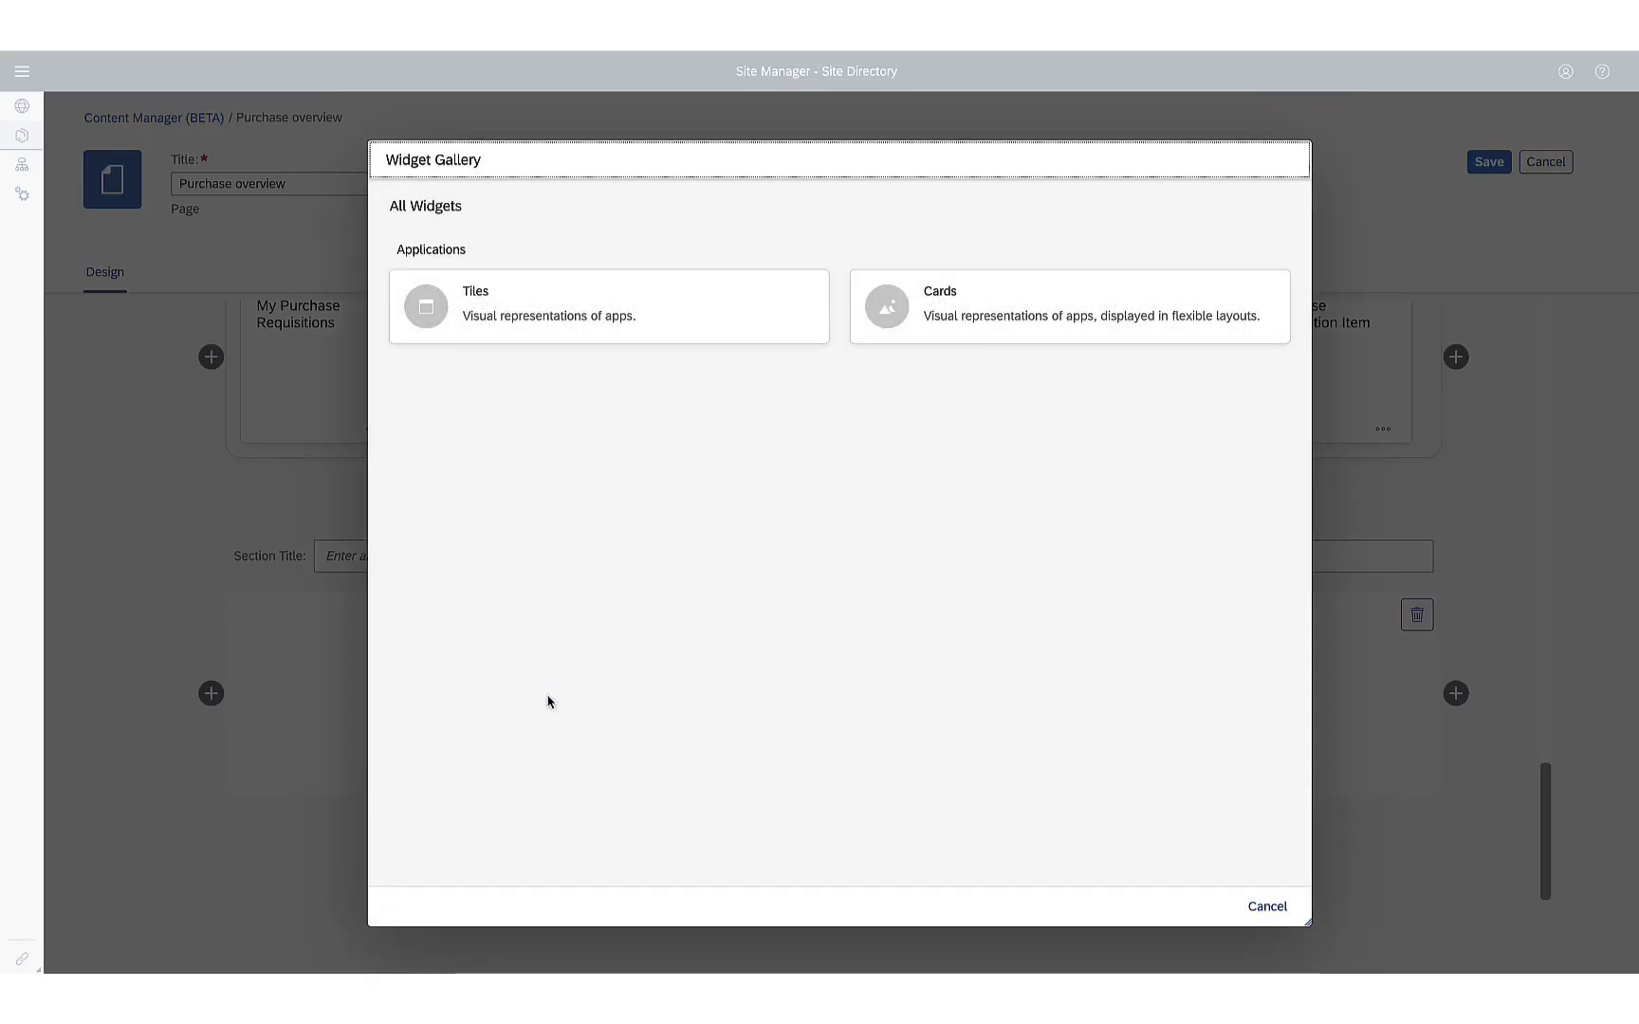
click(1013, 293)
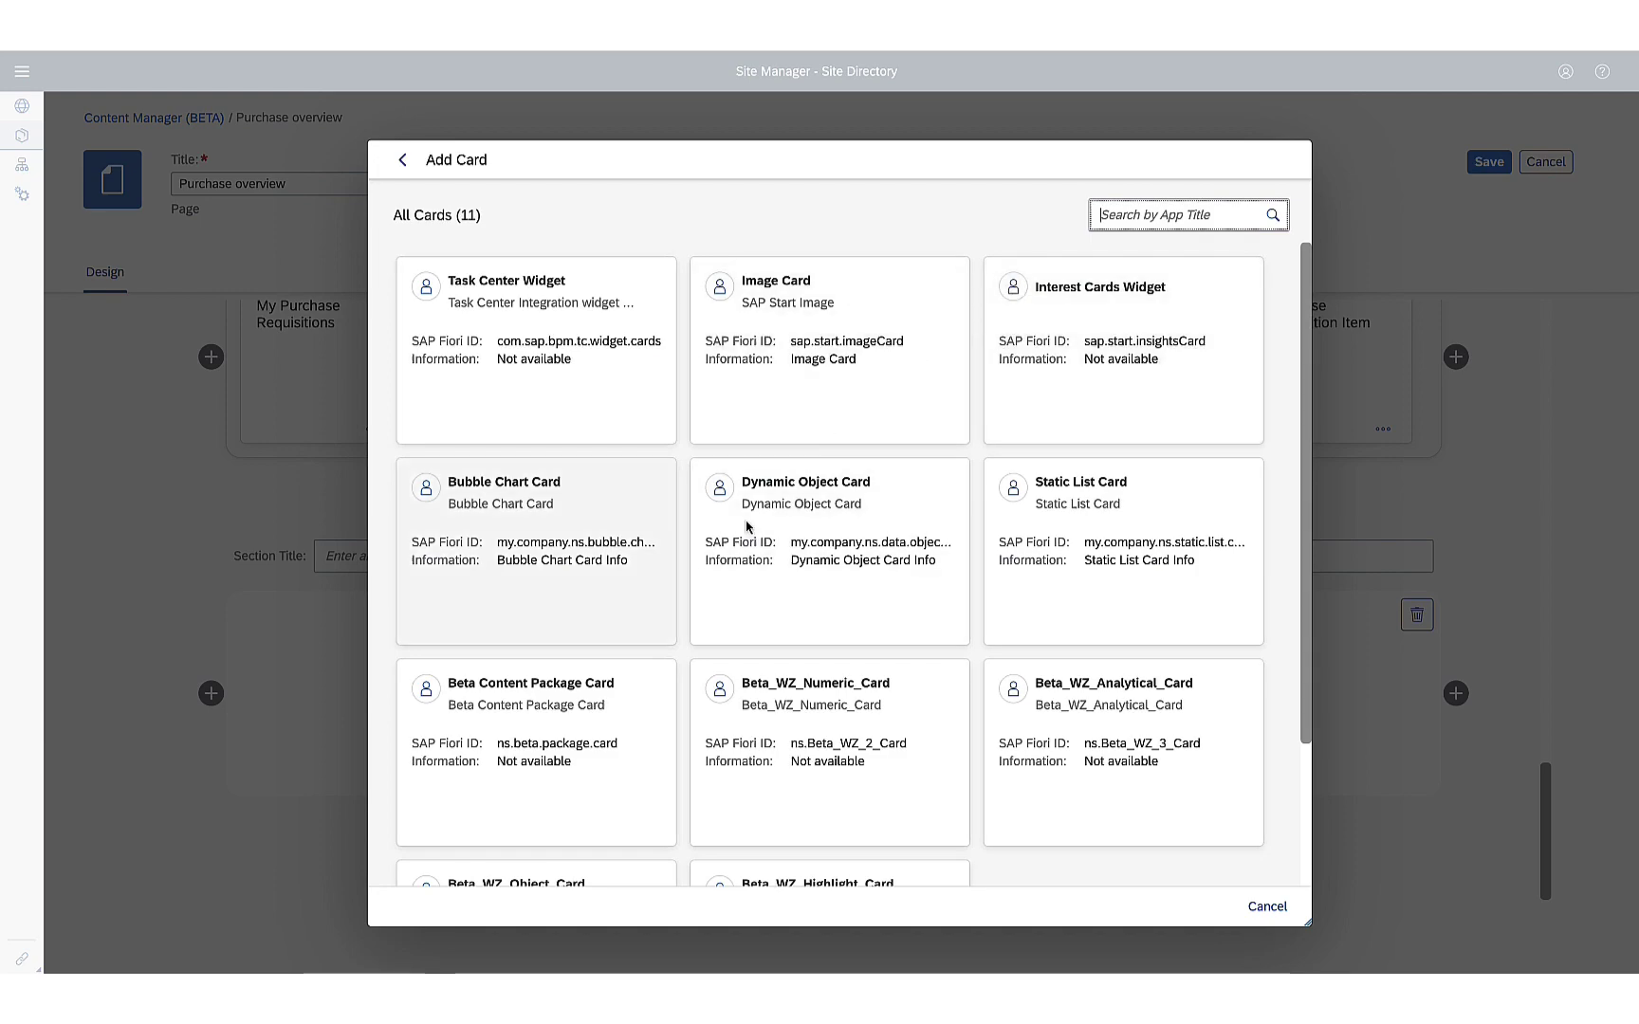
click(579, 569)
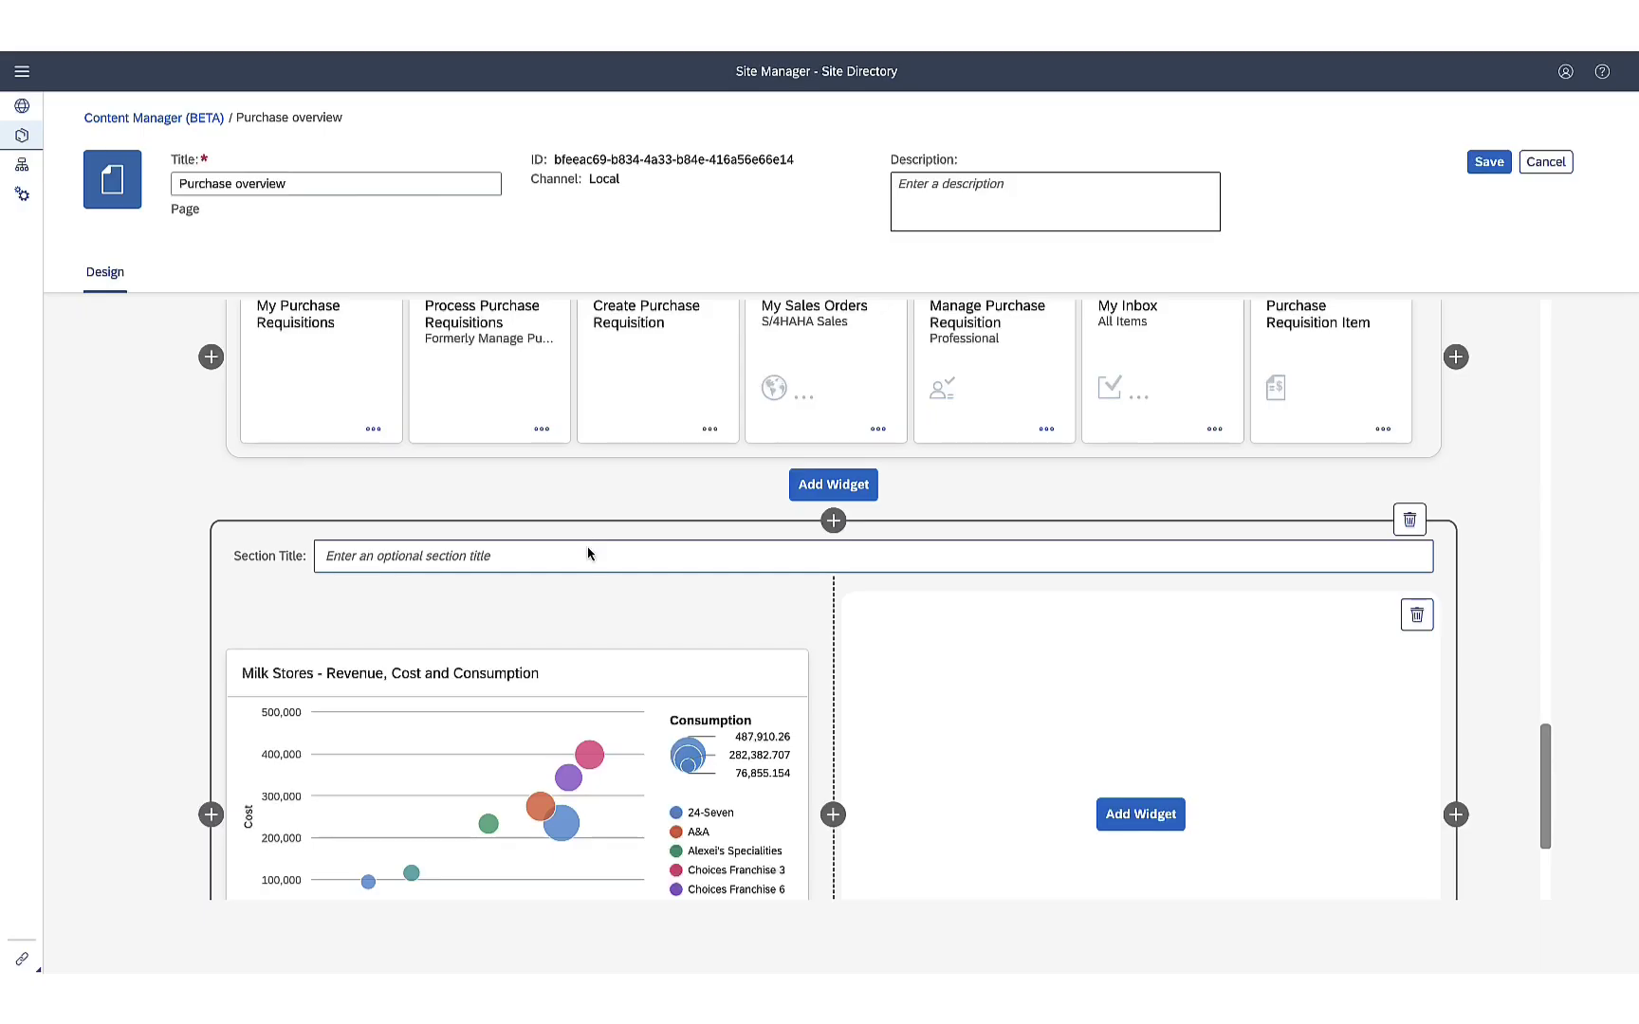
- Put the Beta_WZ_Numeric_Card in the right column and save the Purchase overview page
click(1127, 820)
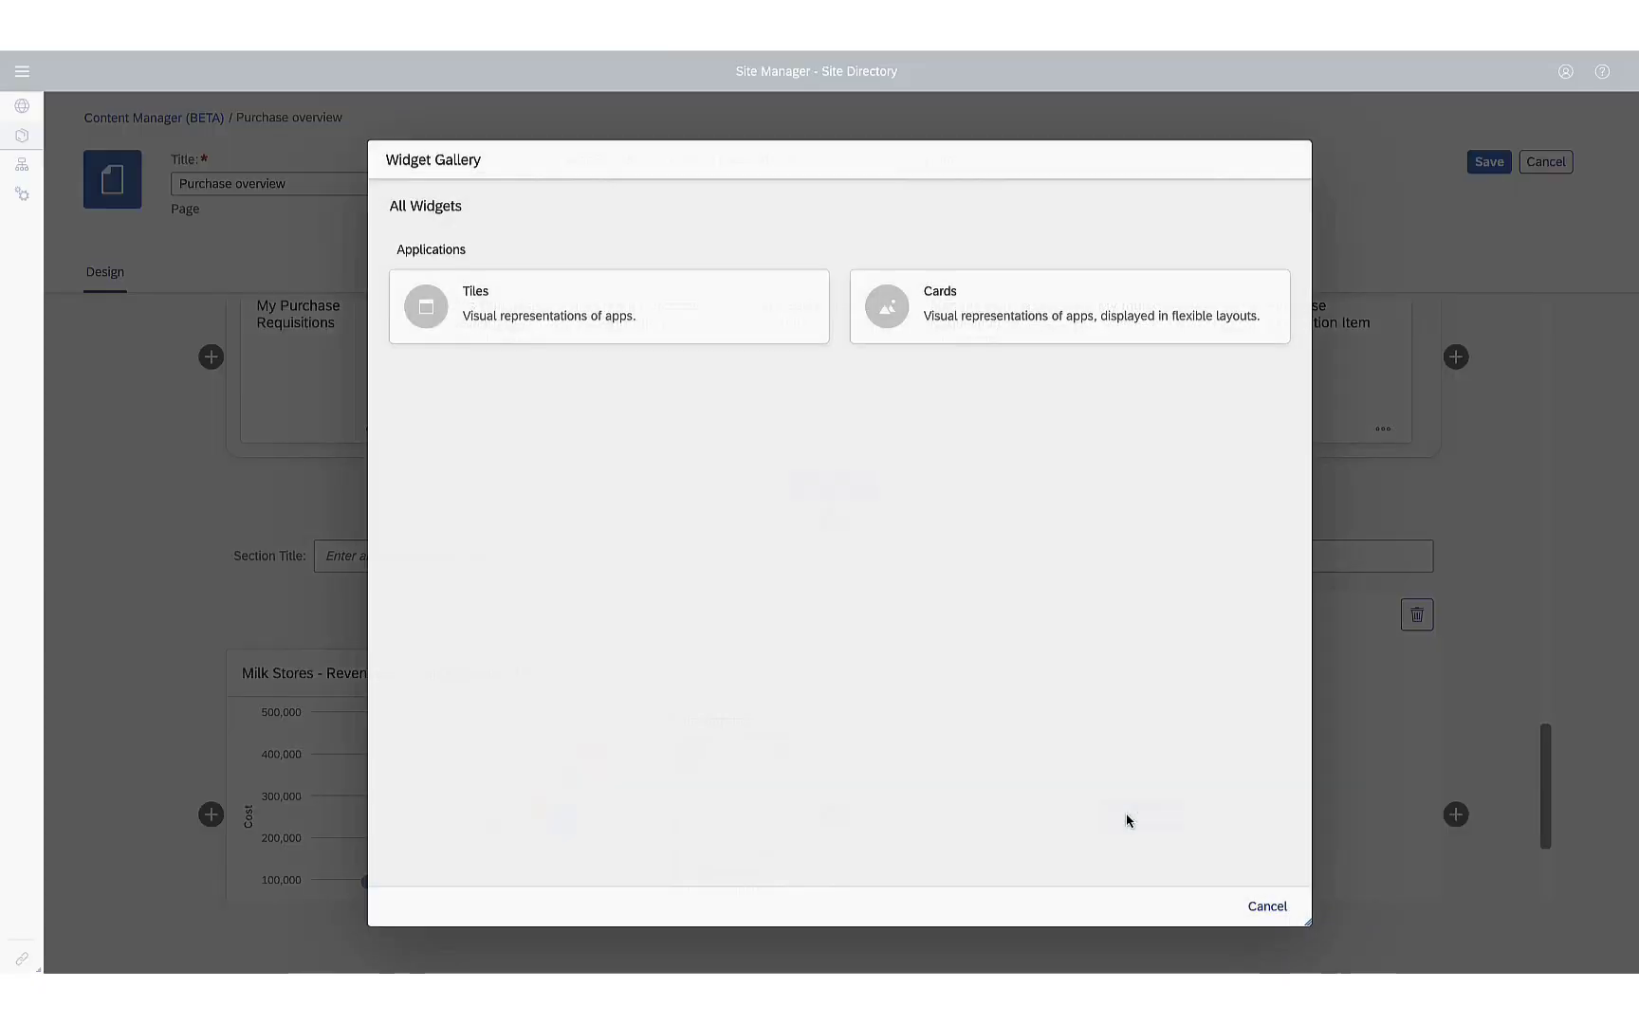
click(1101, 313)
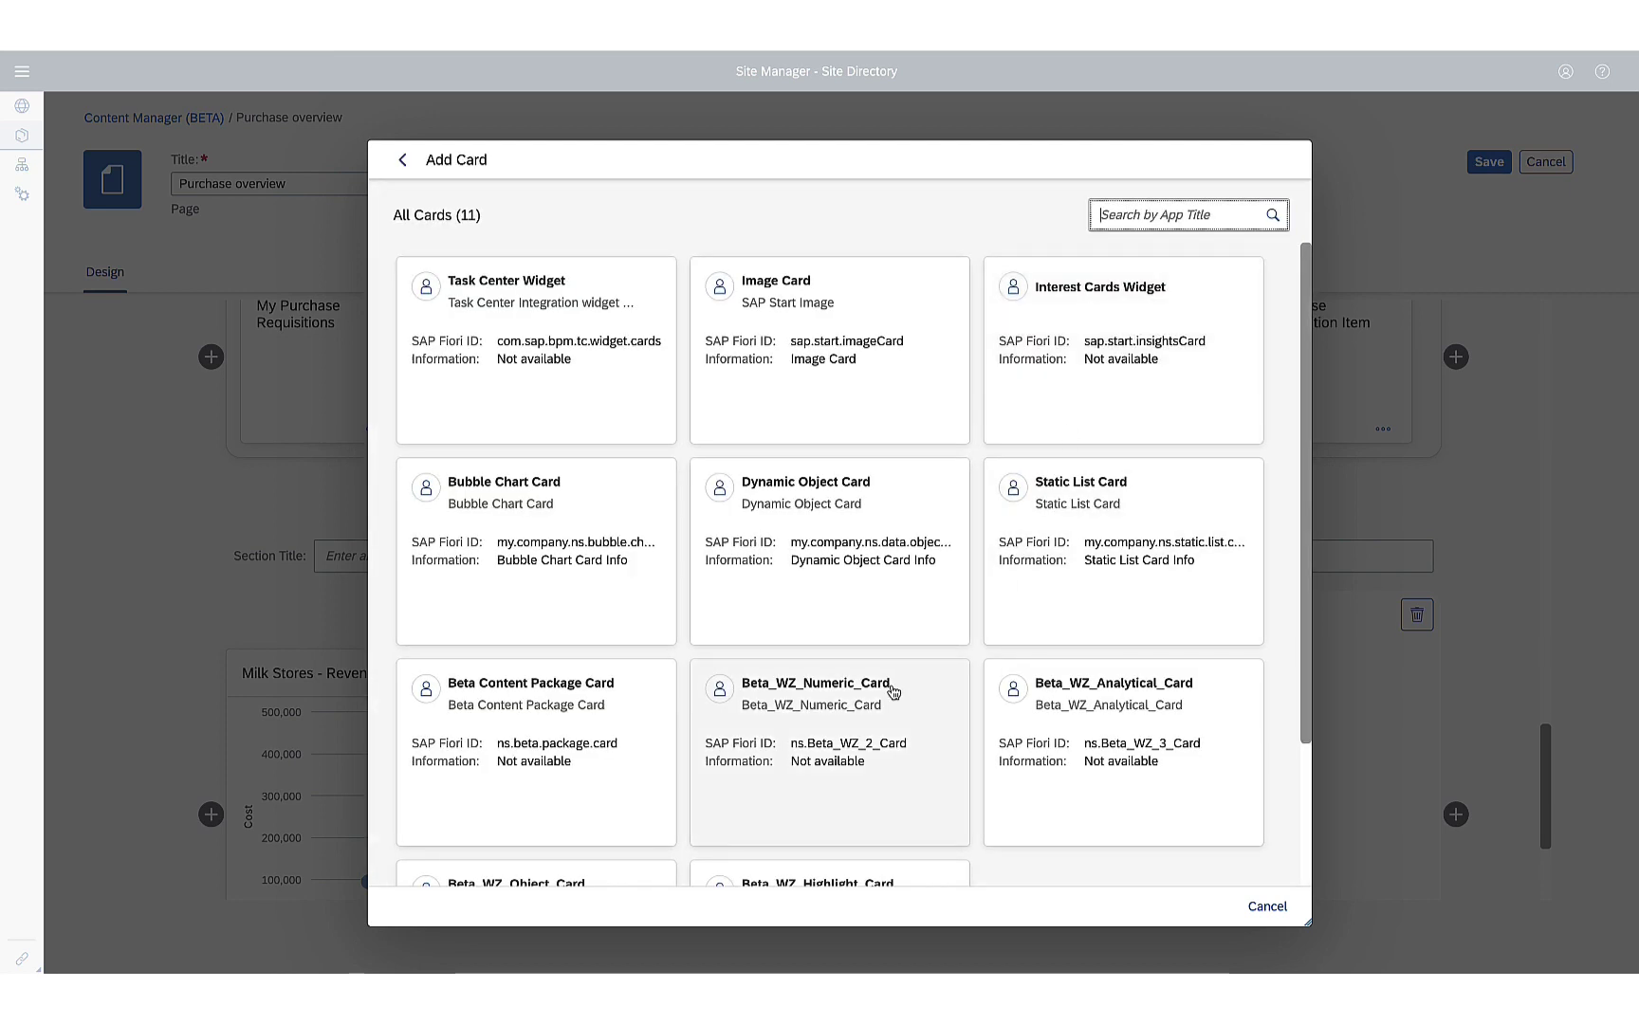
click(854, 745)
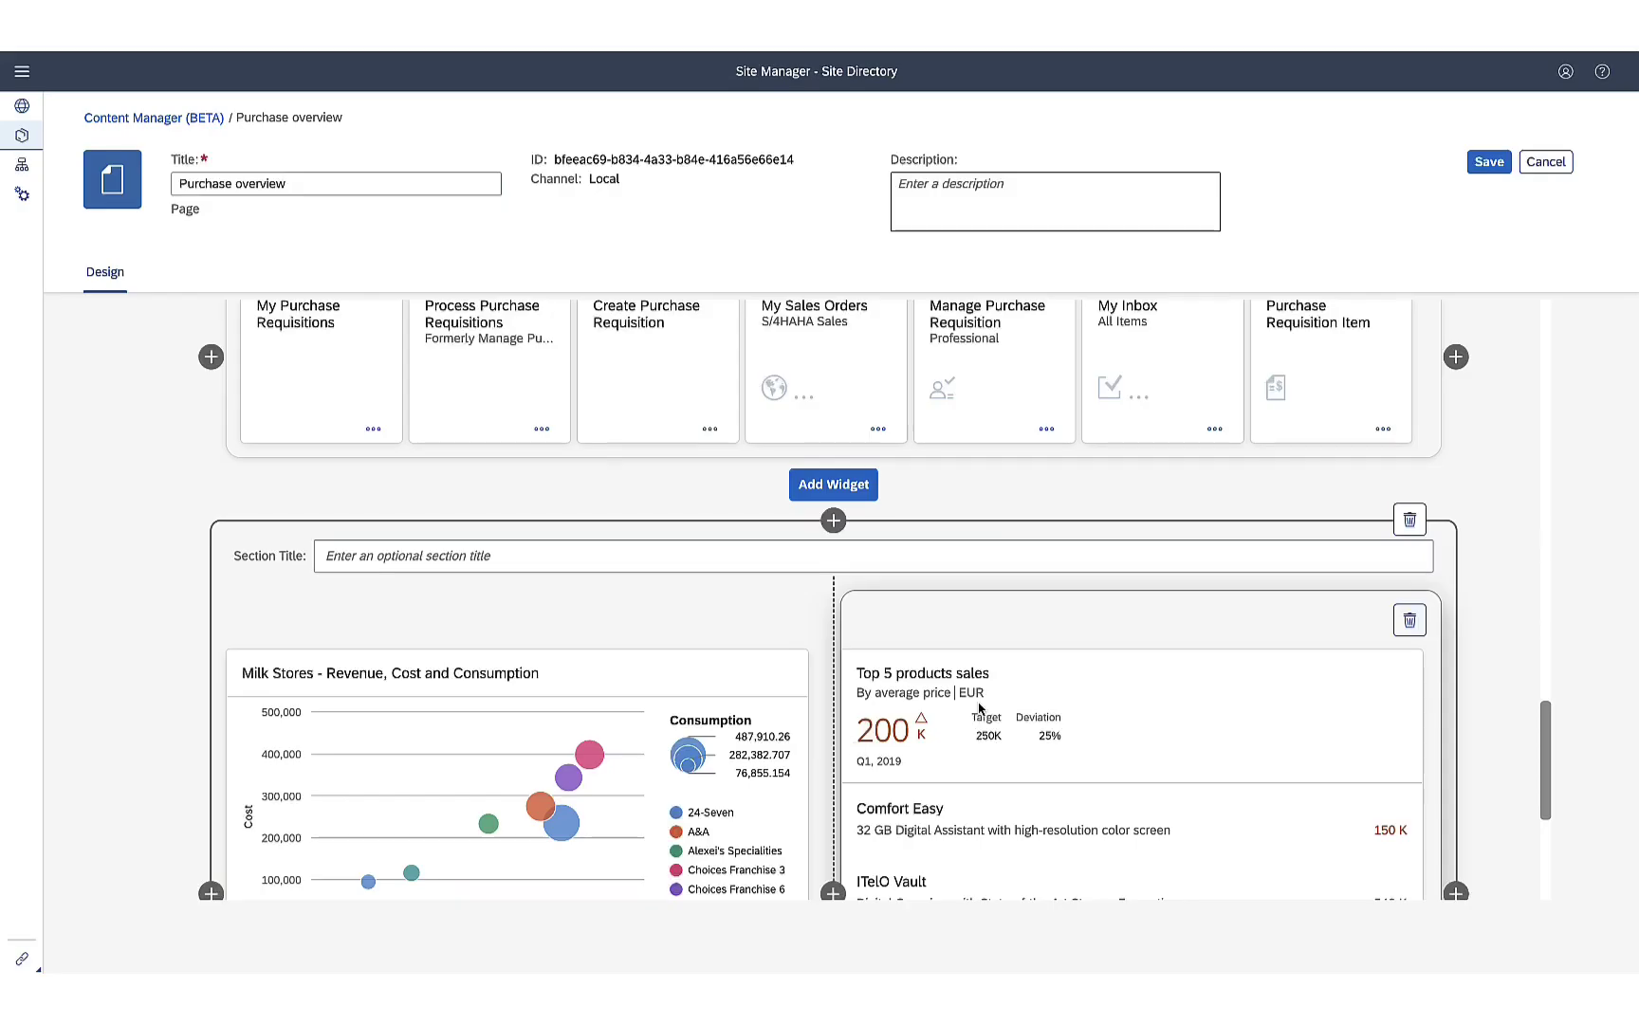
scroll(1141, 710, down, 2)
scroll(1140, 711, up, 5)
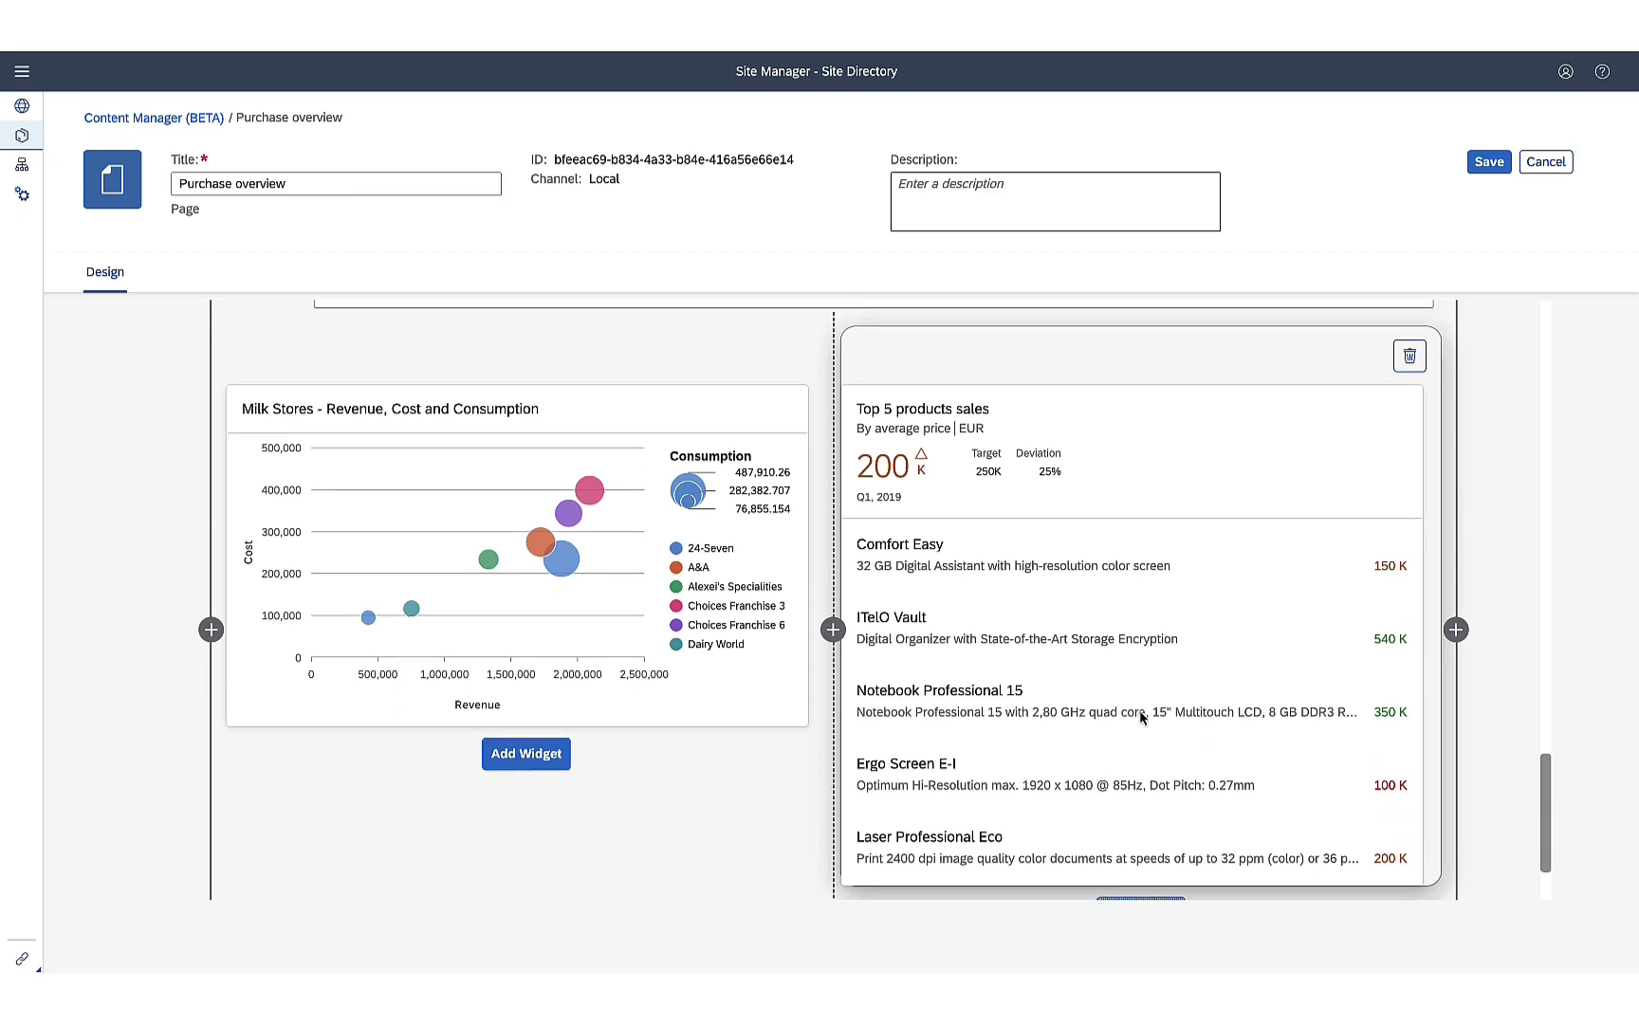
scroll(1140, 718, up, 1)
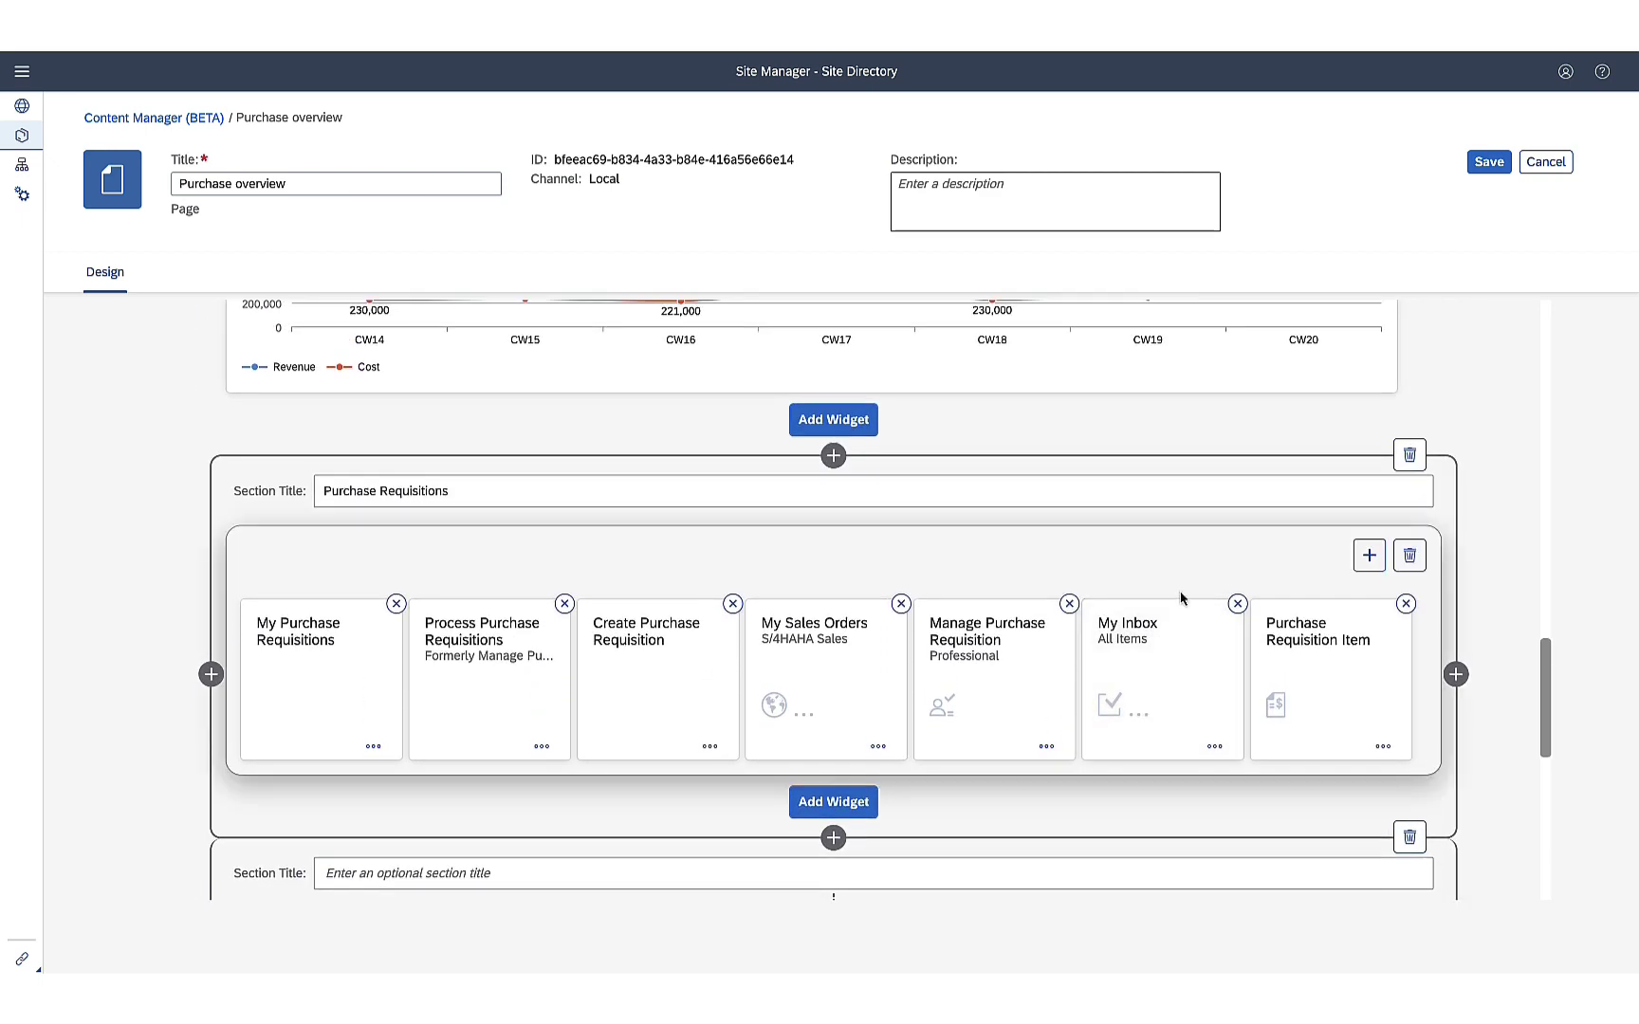
click(1488, 163)
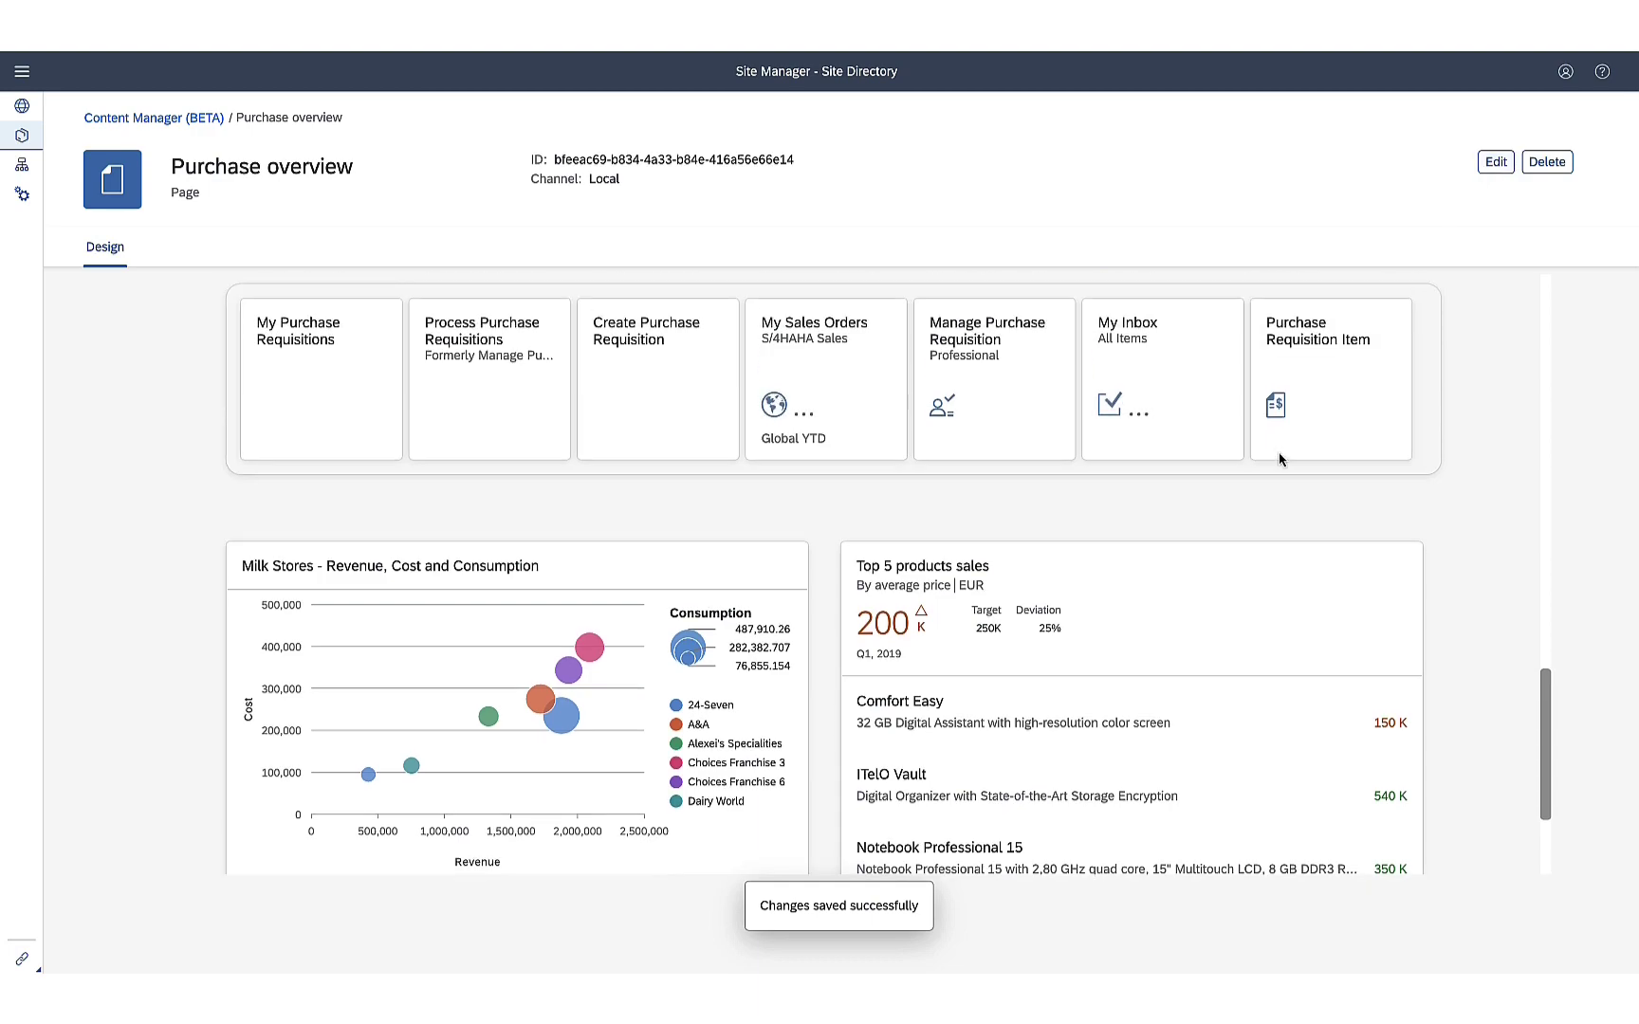
scroll(1279, 460, down, 20)
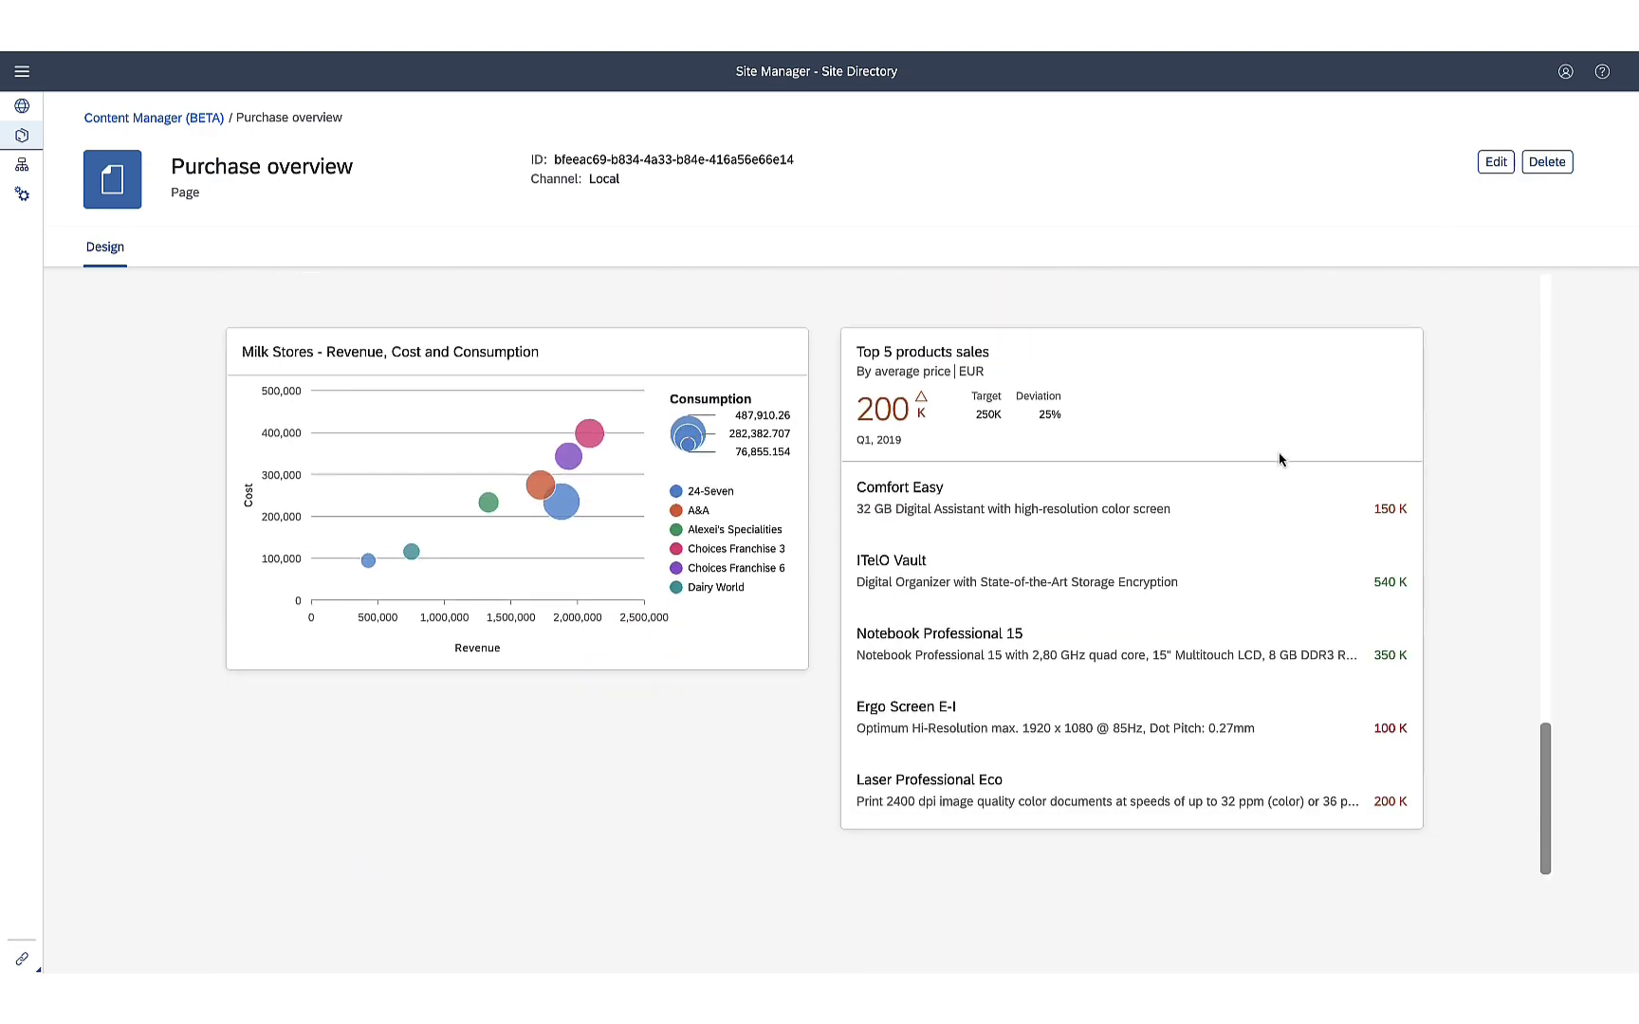
- In the Content Manager, filter to ROLES and open the Everyone role
click(127, 118)
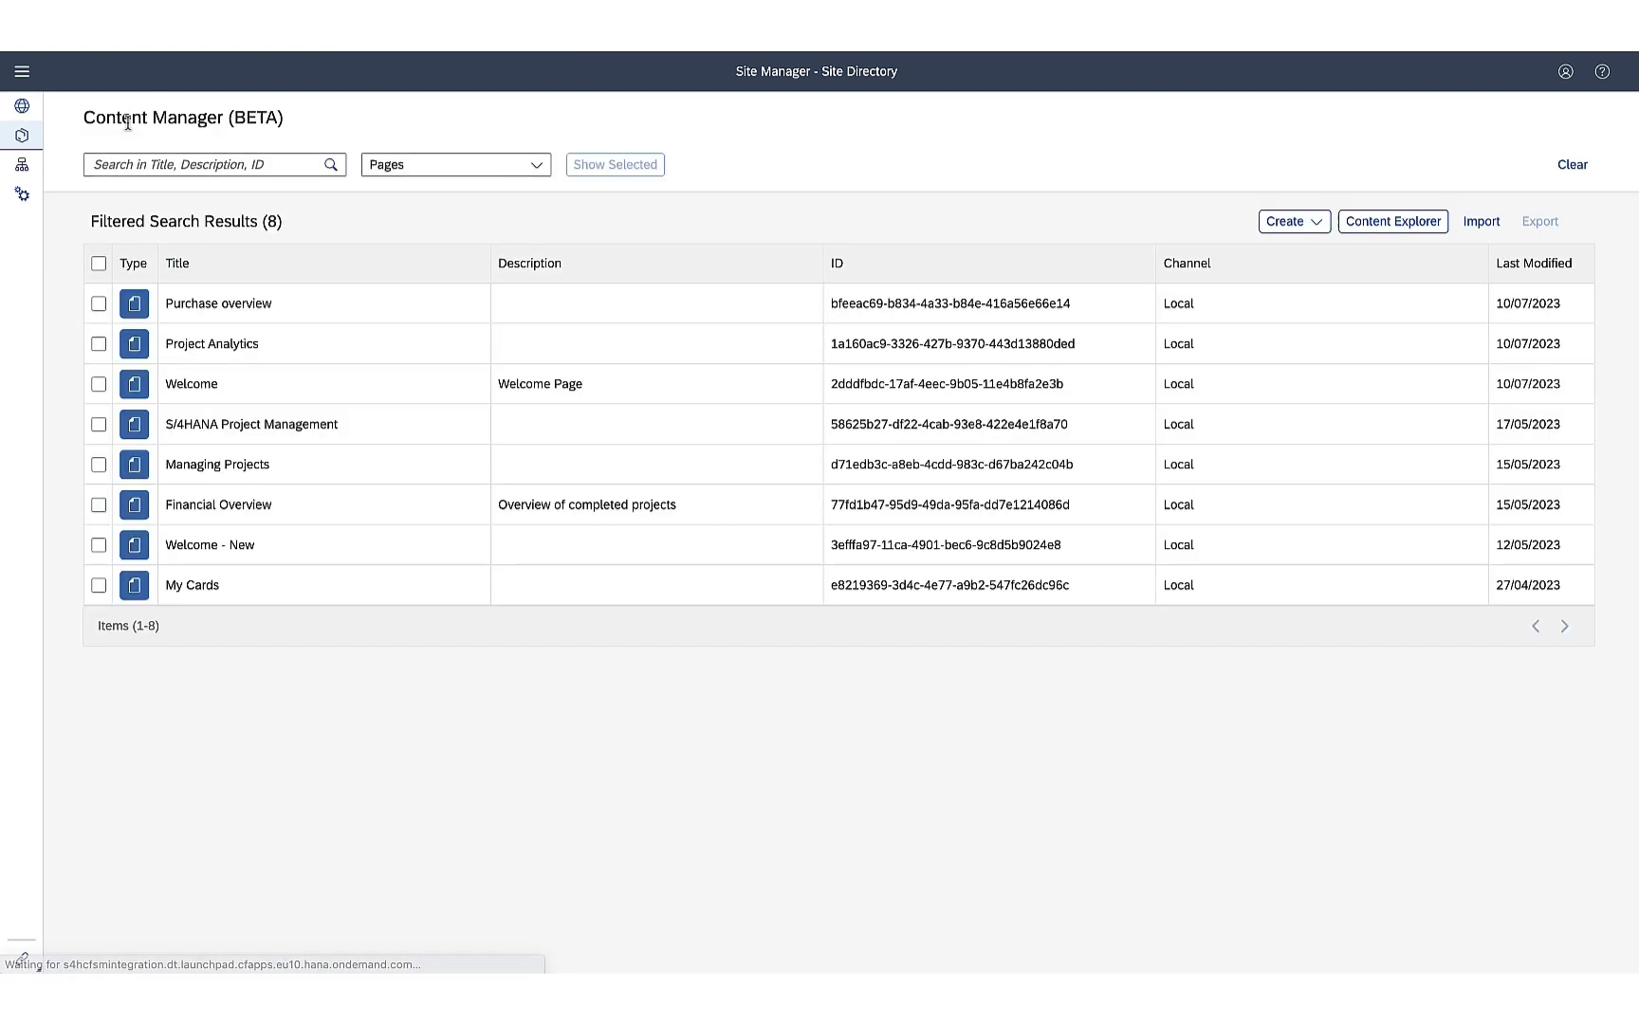
click(529, 165)
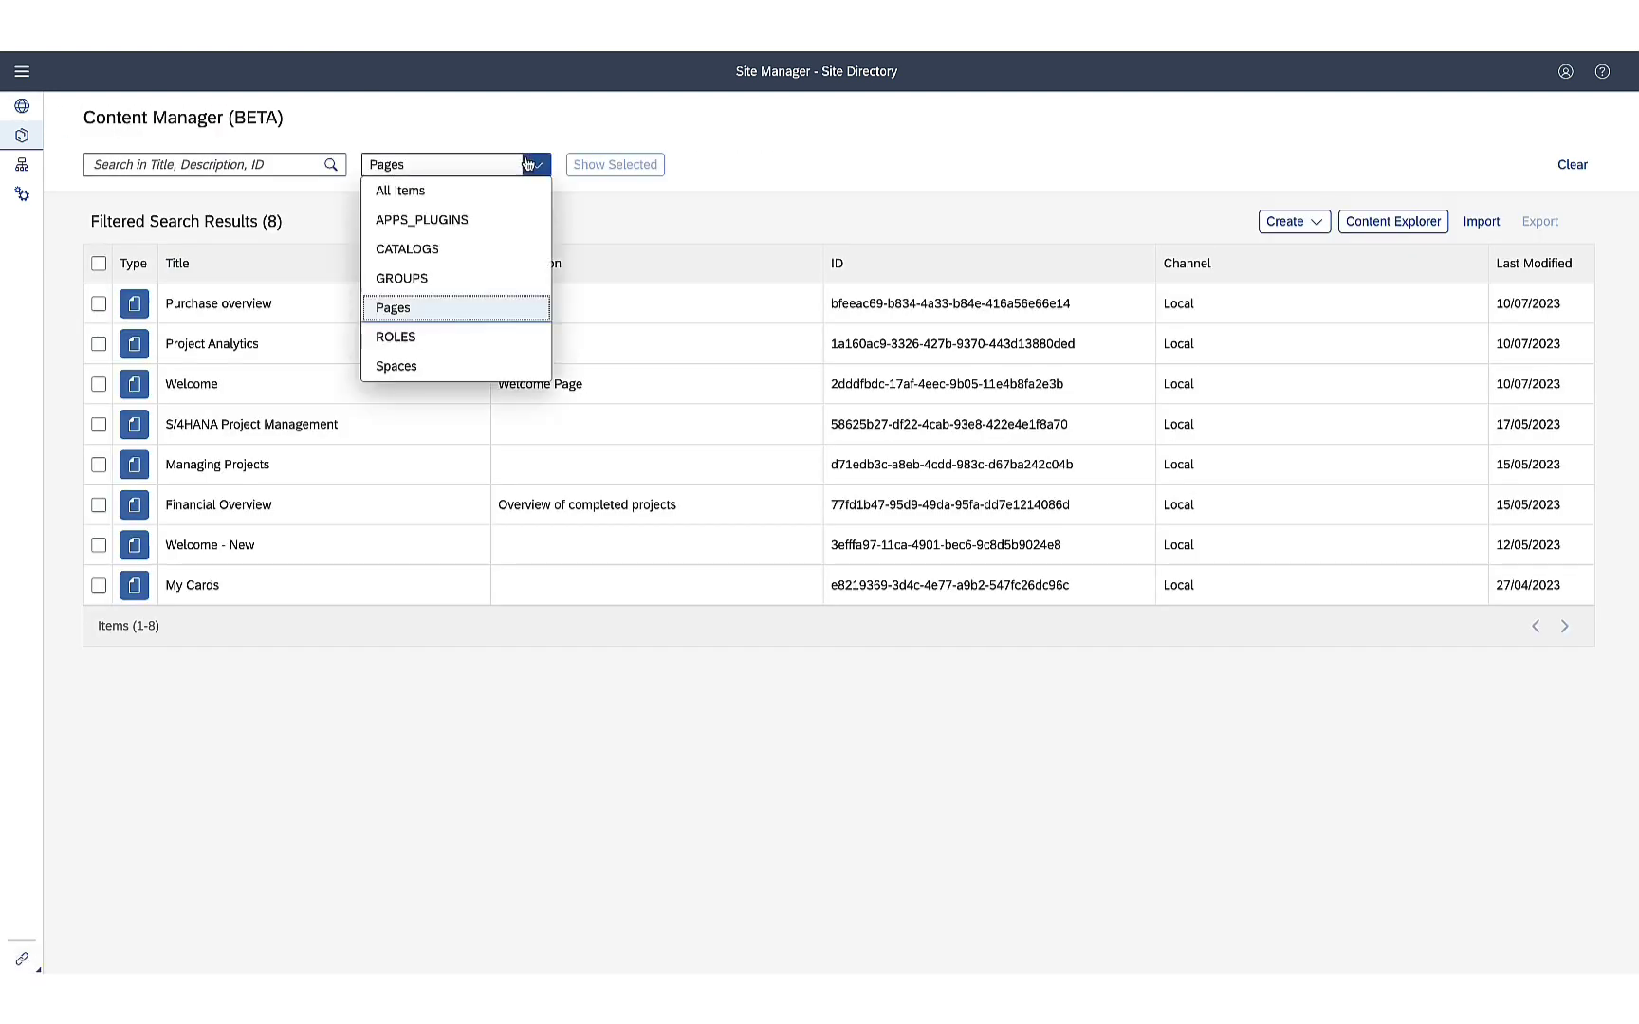
click(413, 343)
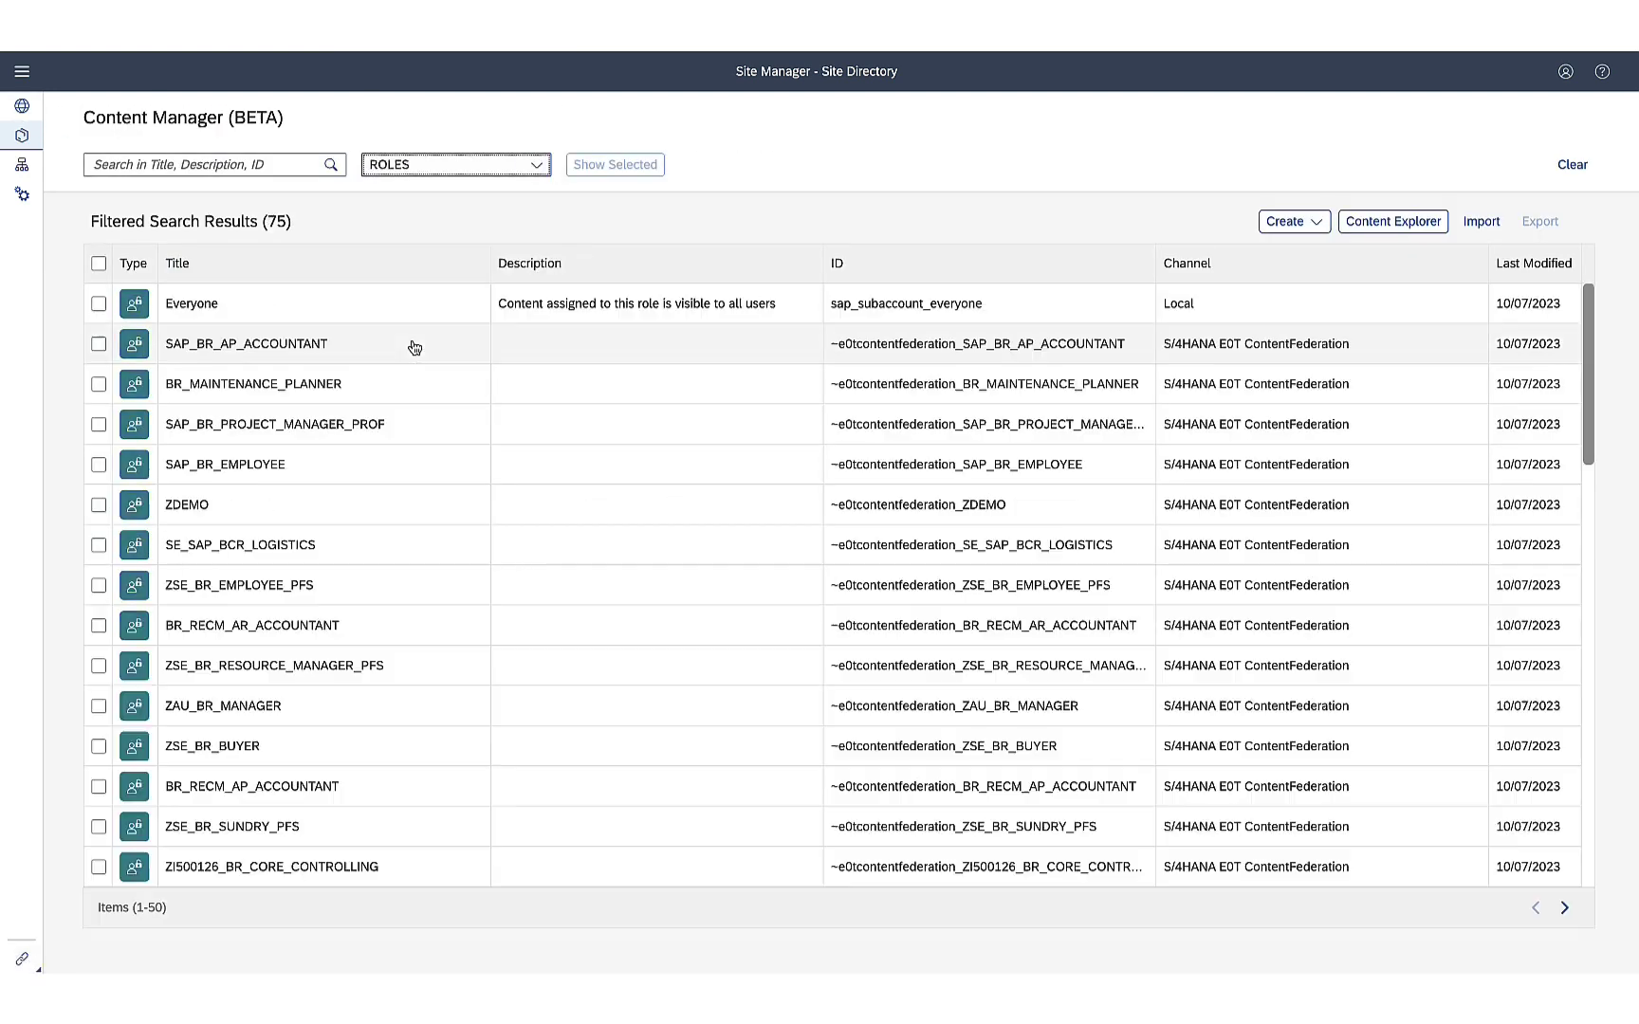
click(357, 307)
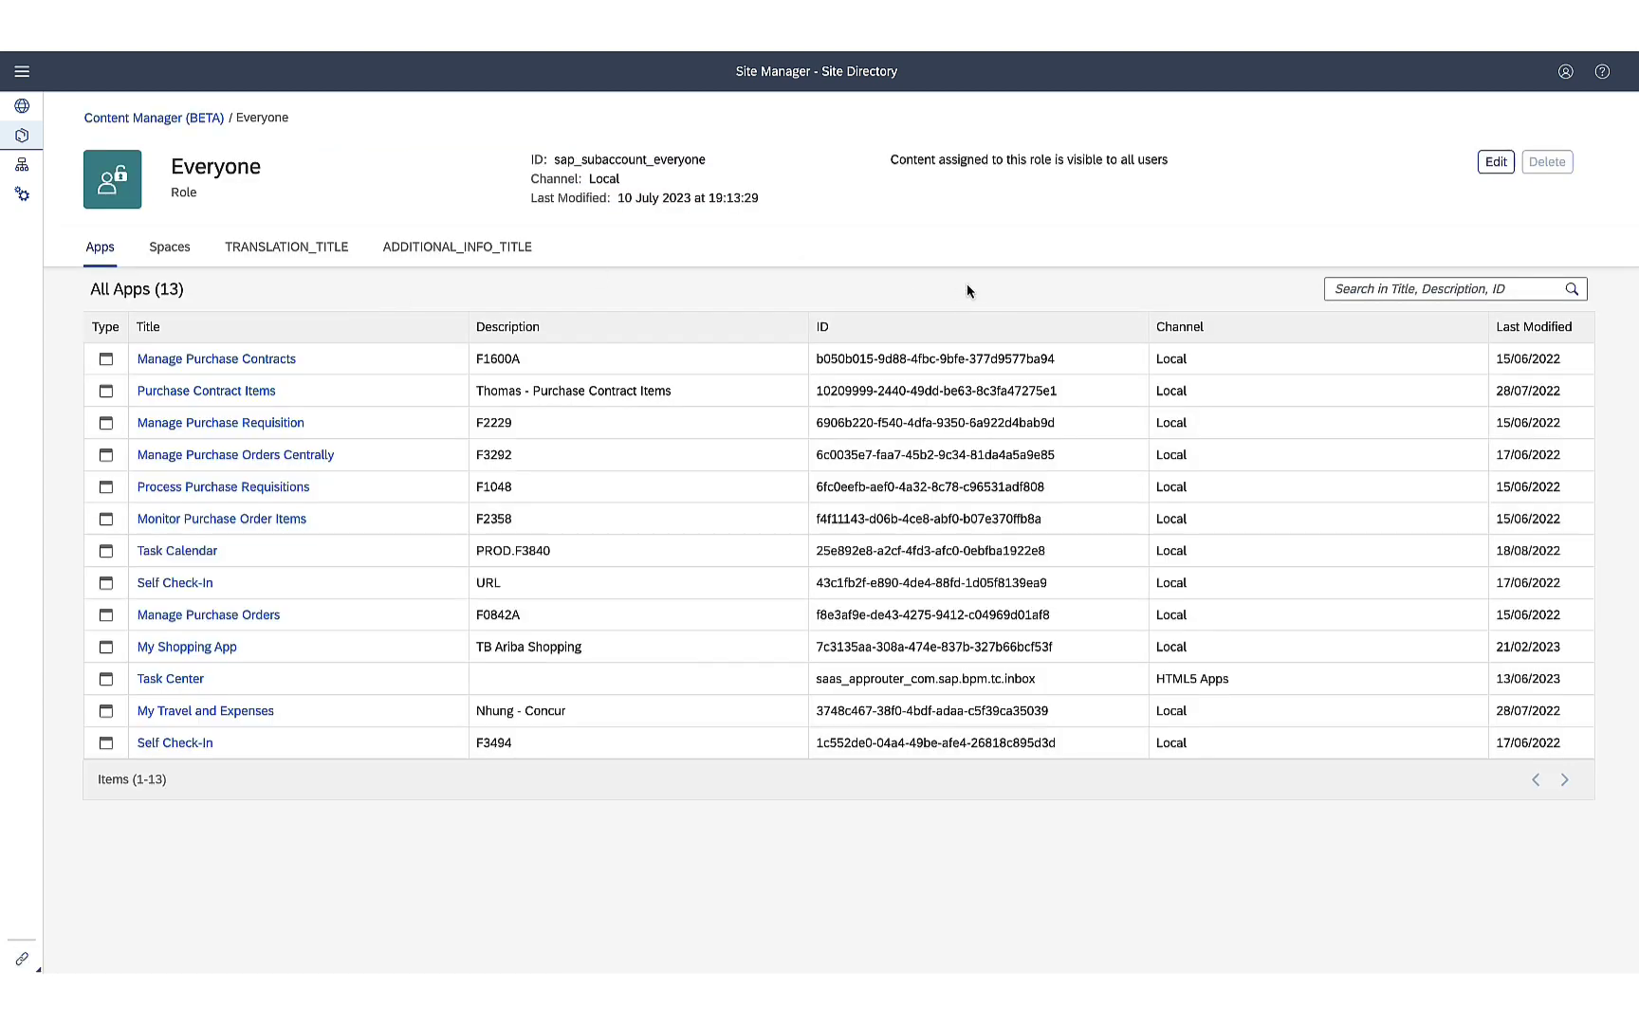
- Assign the 'purchase requisition item' apps to the Everyone role and save it
click(1496, 161)
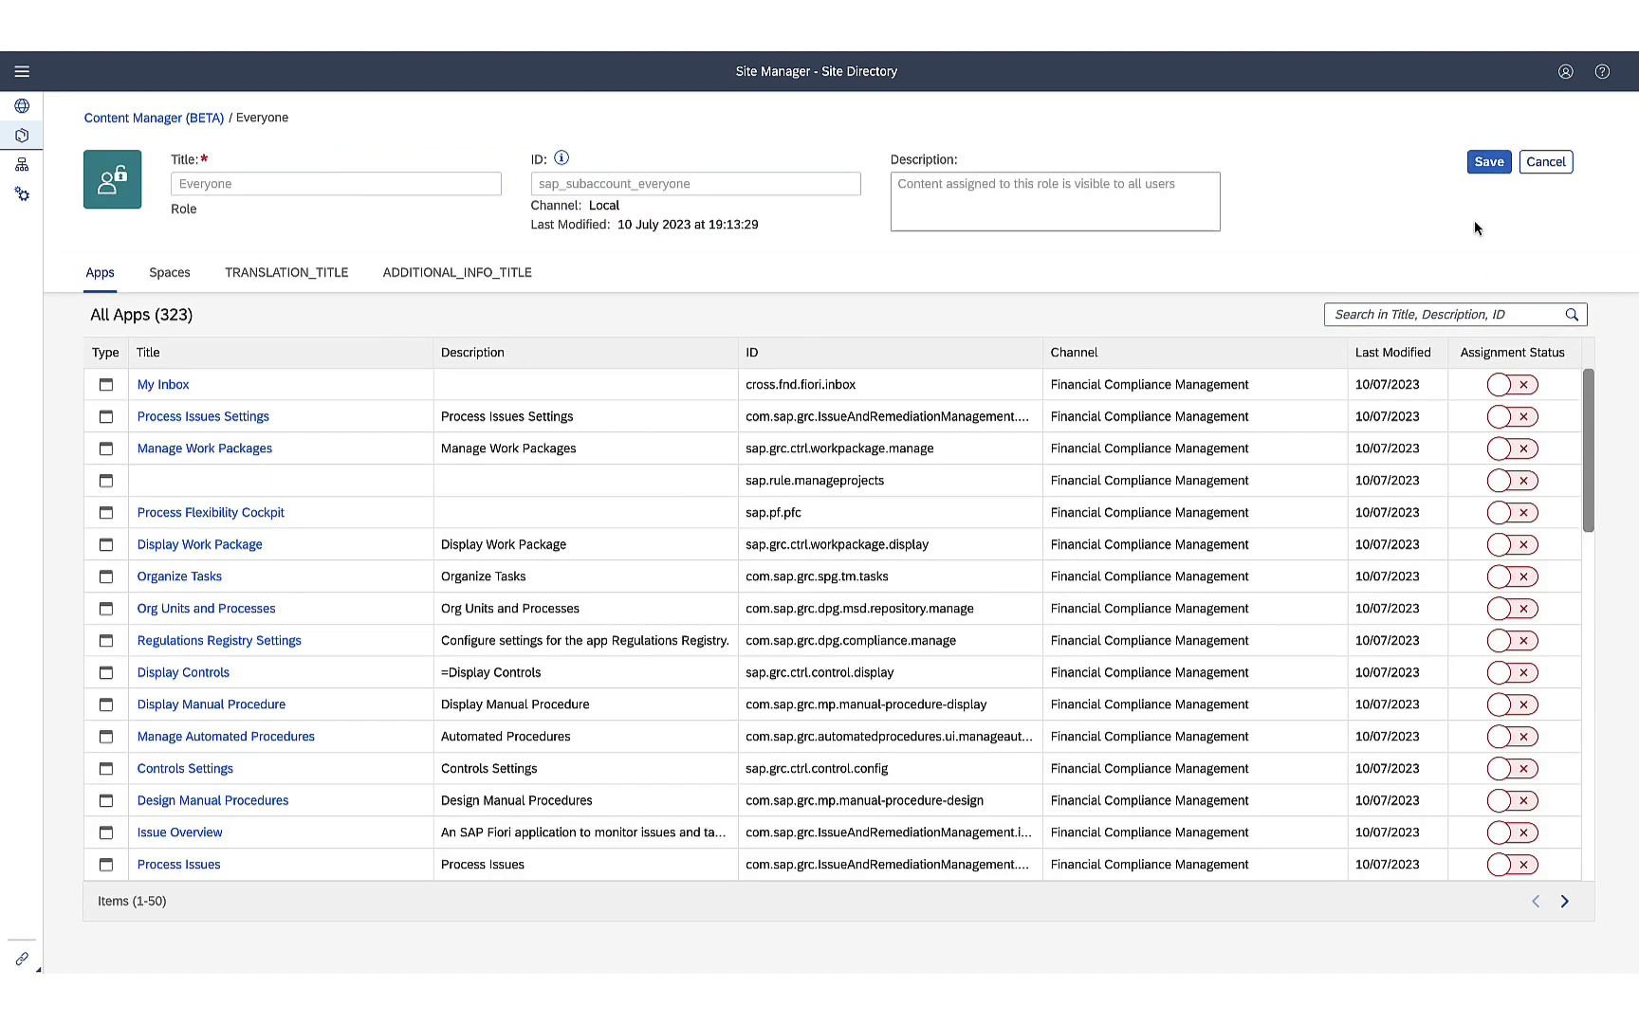
click(1394, 316)
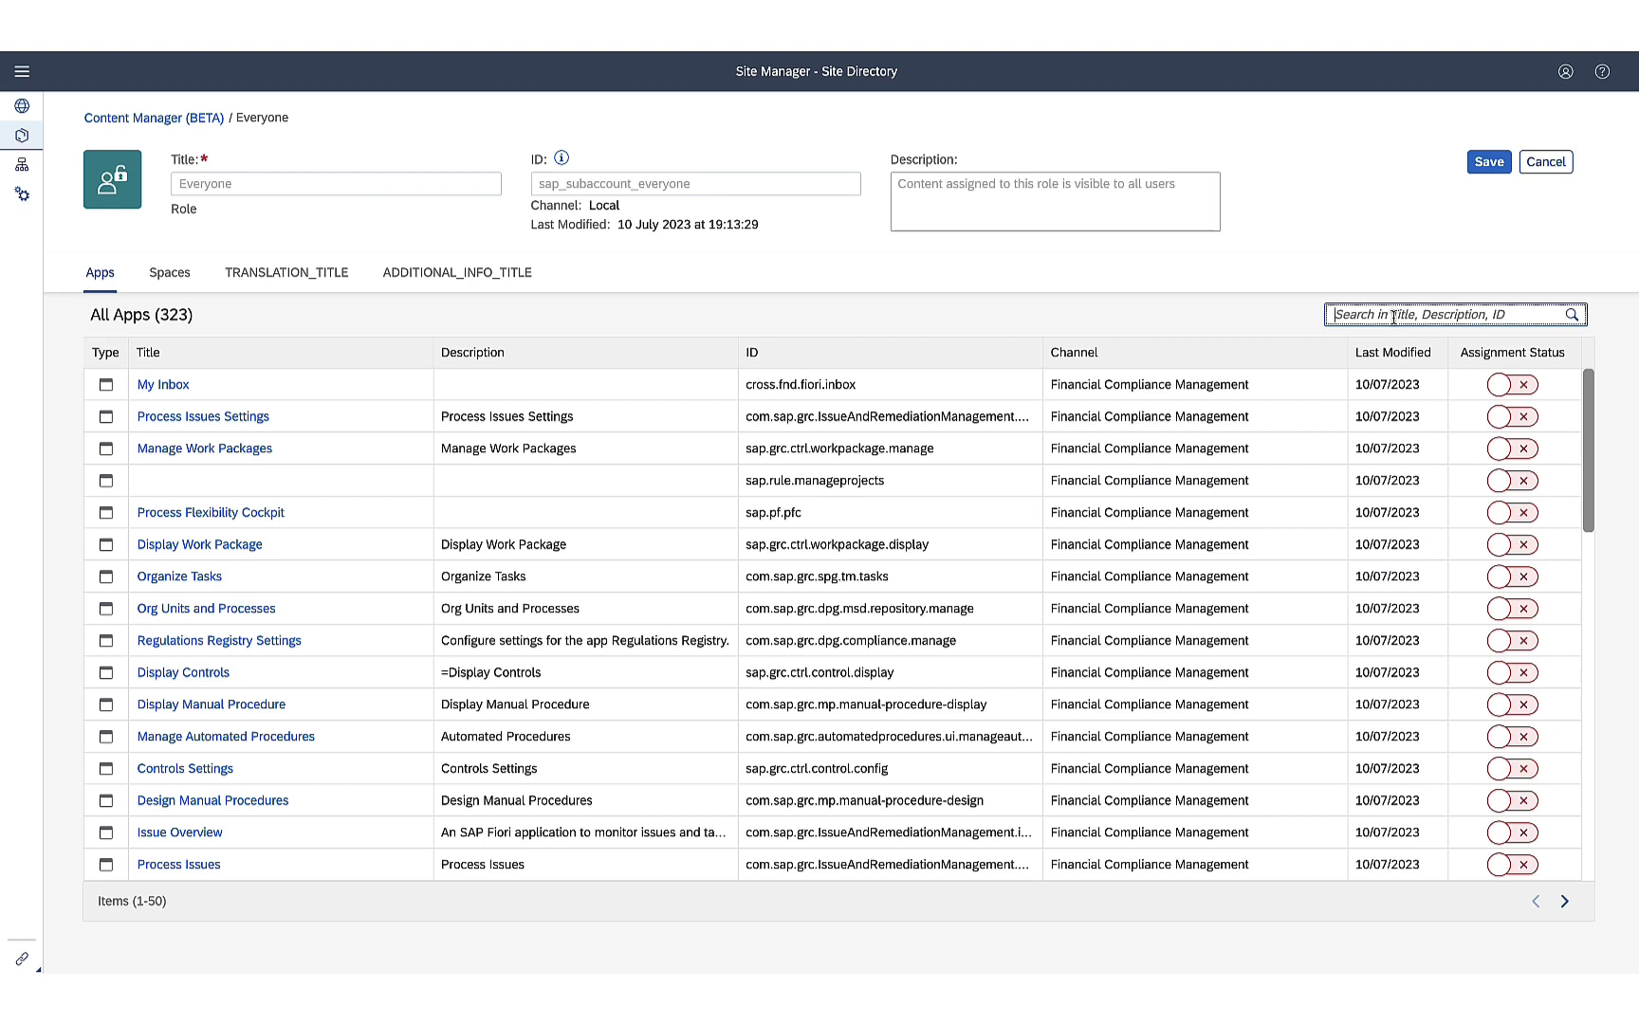
text(purchase requisition item)
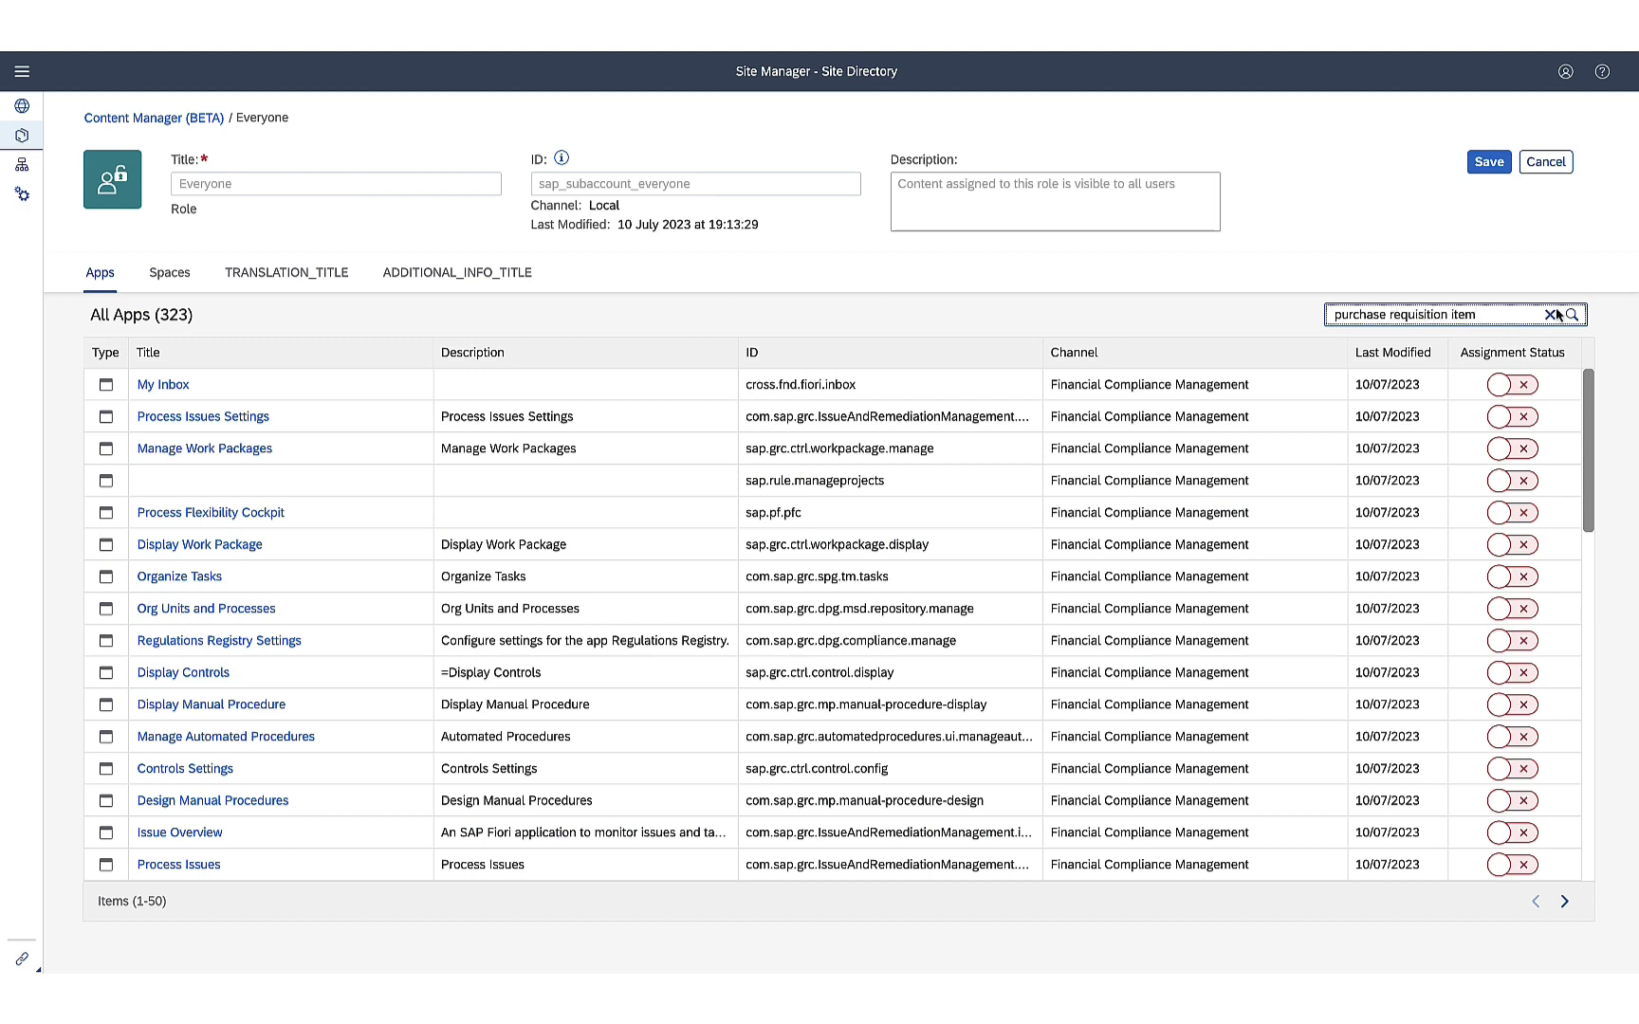
click(1572, 315)
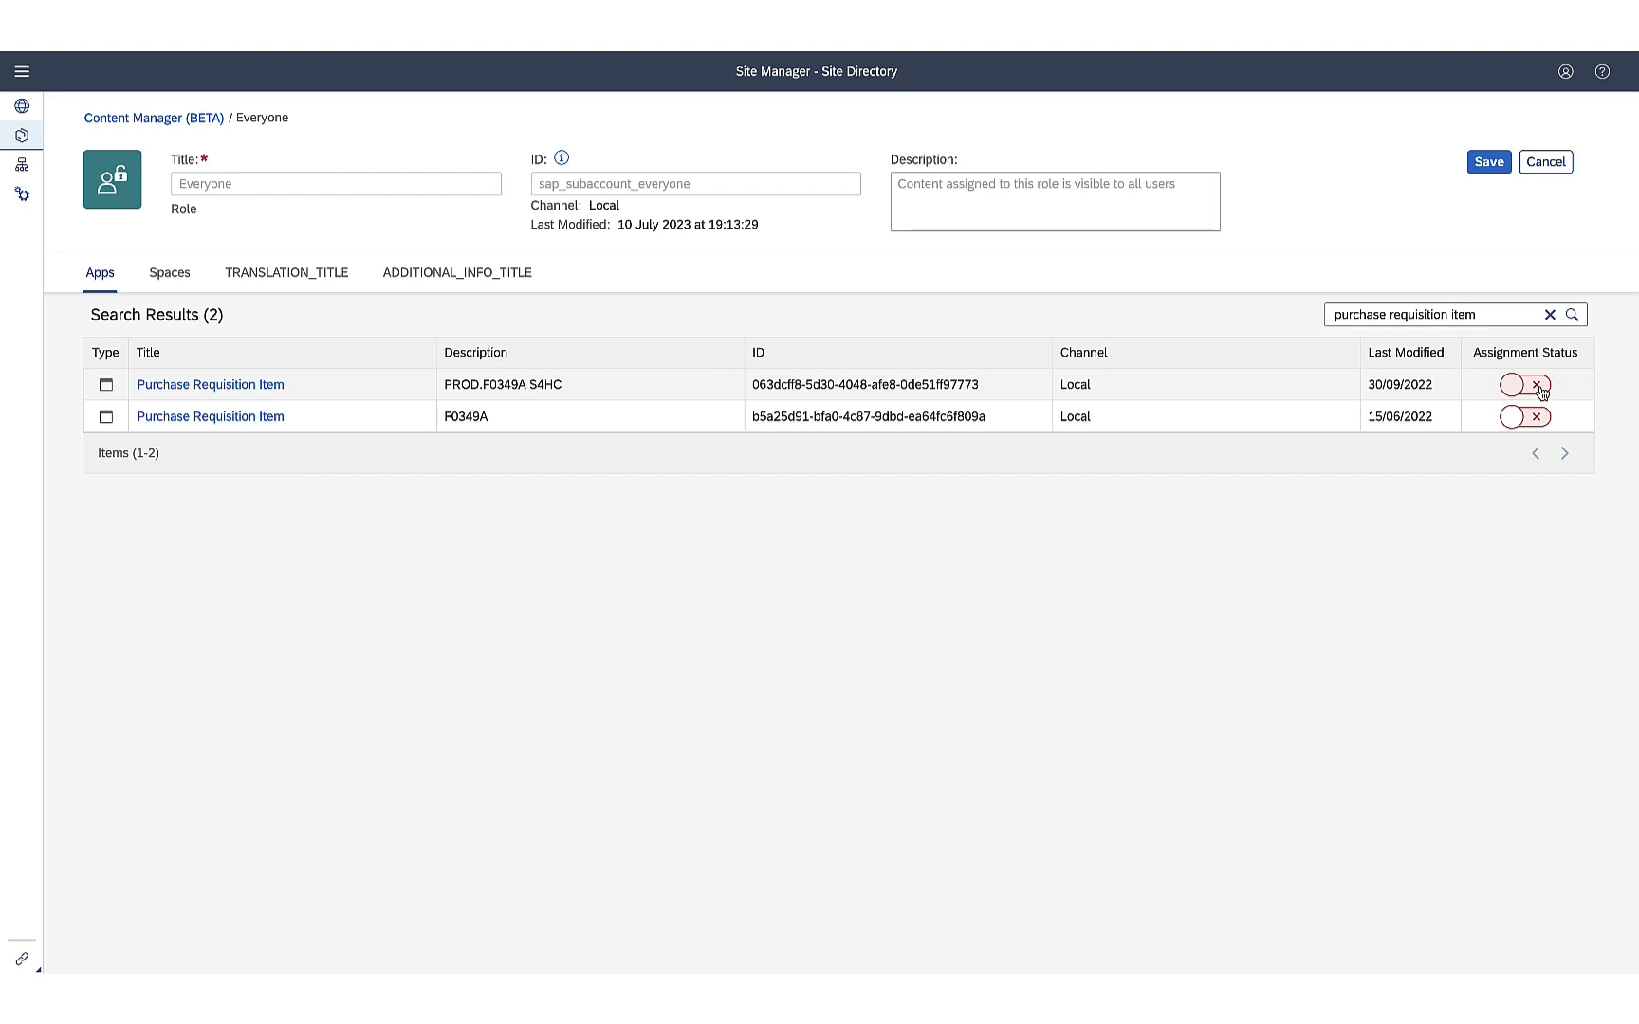
click(1527, 417)
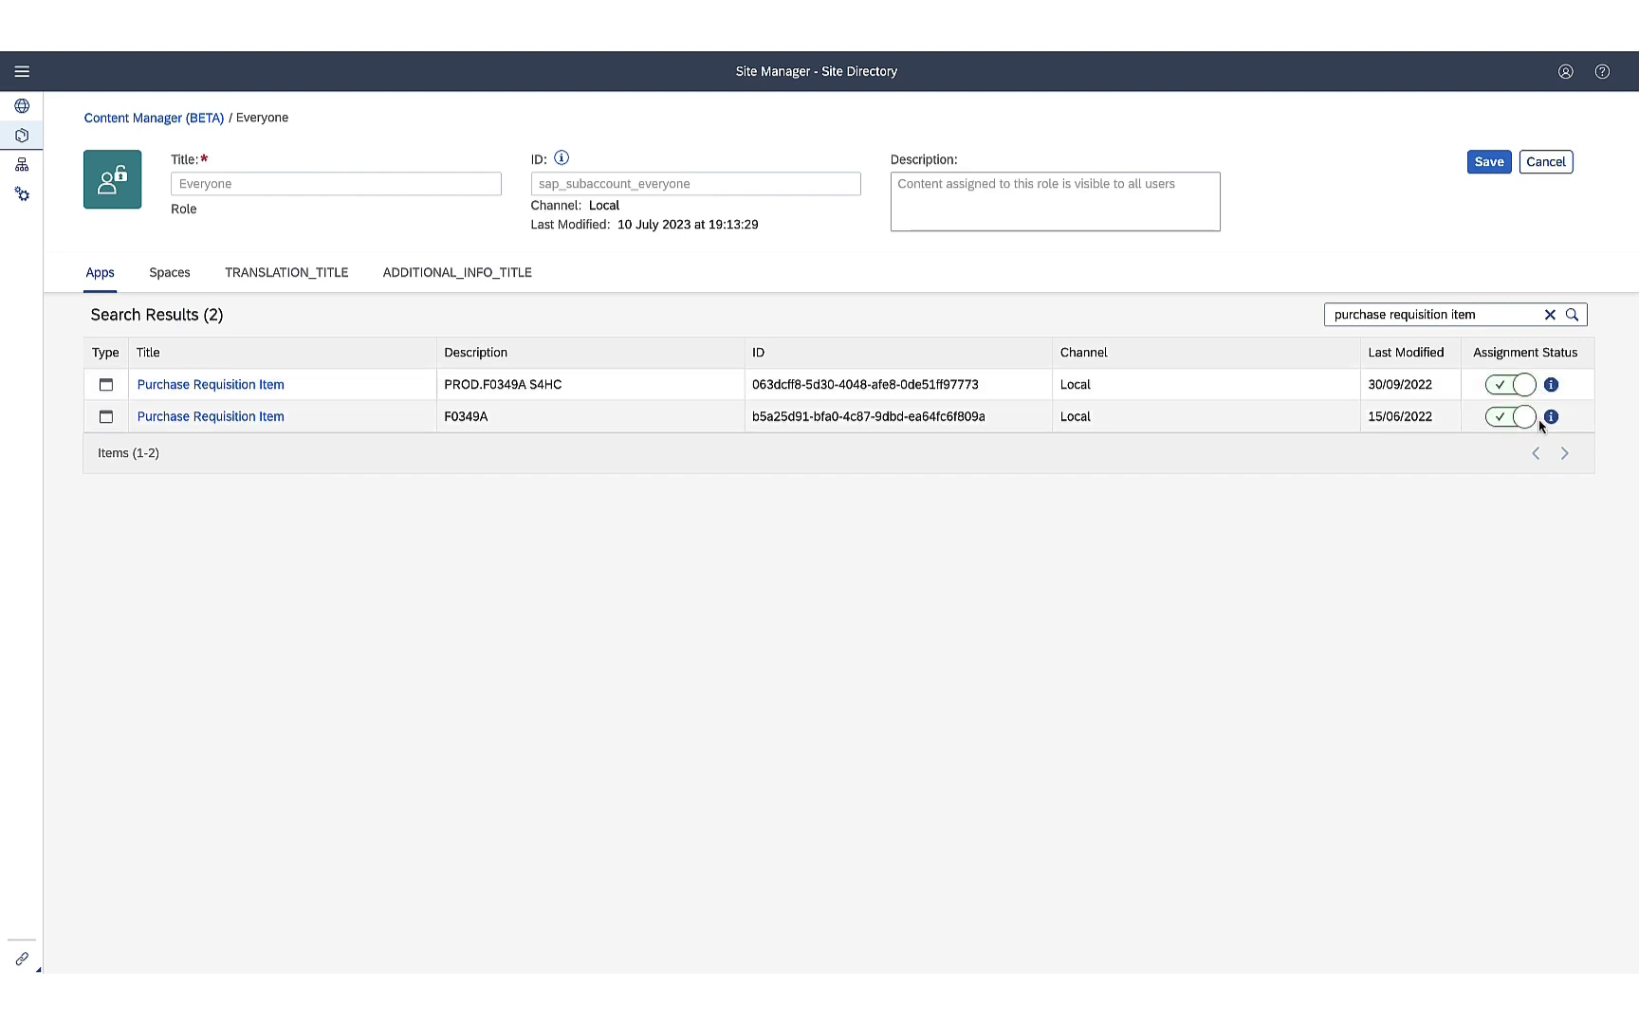
click(1497, 169)
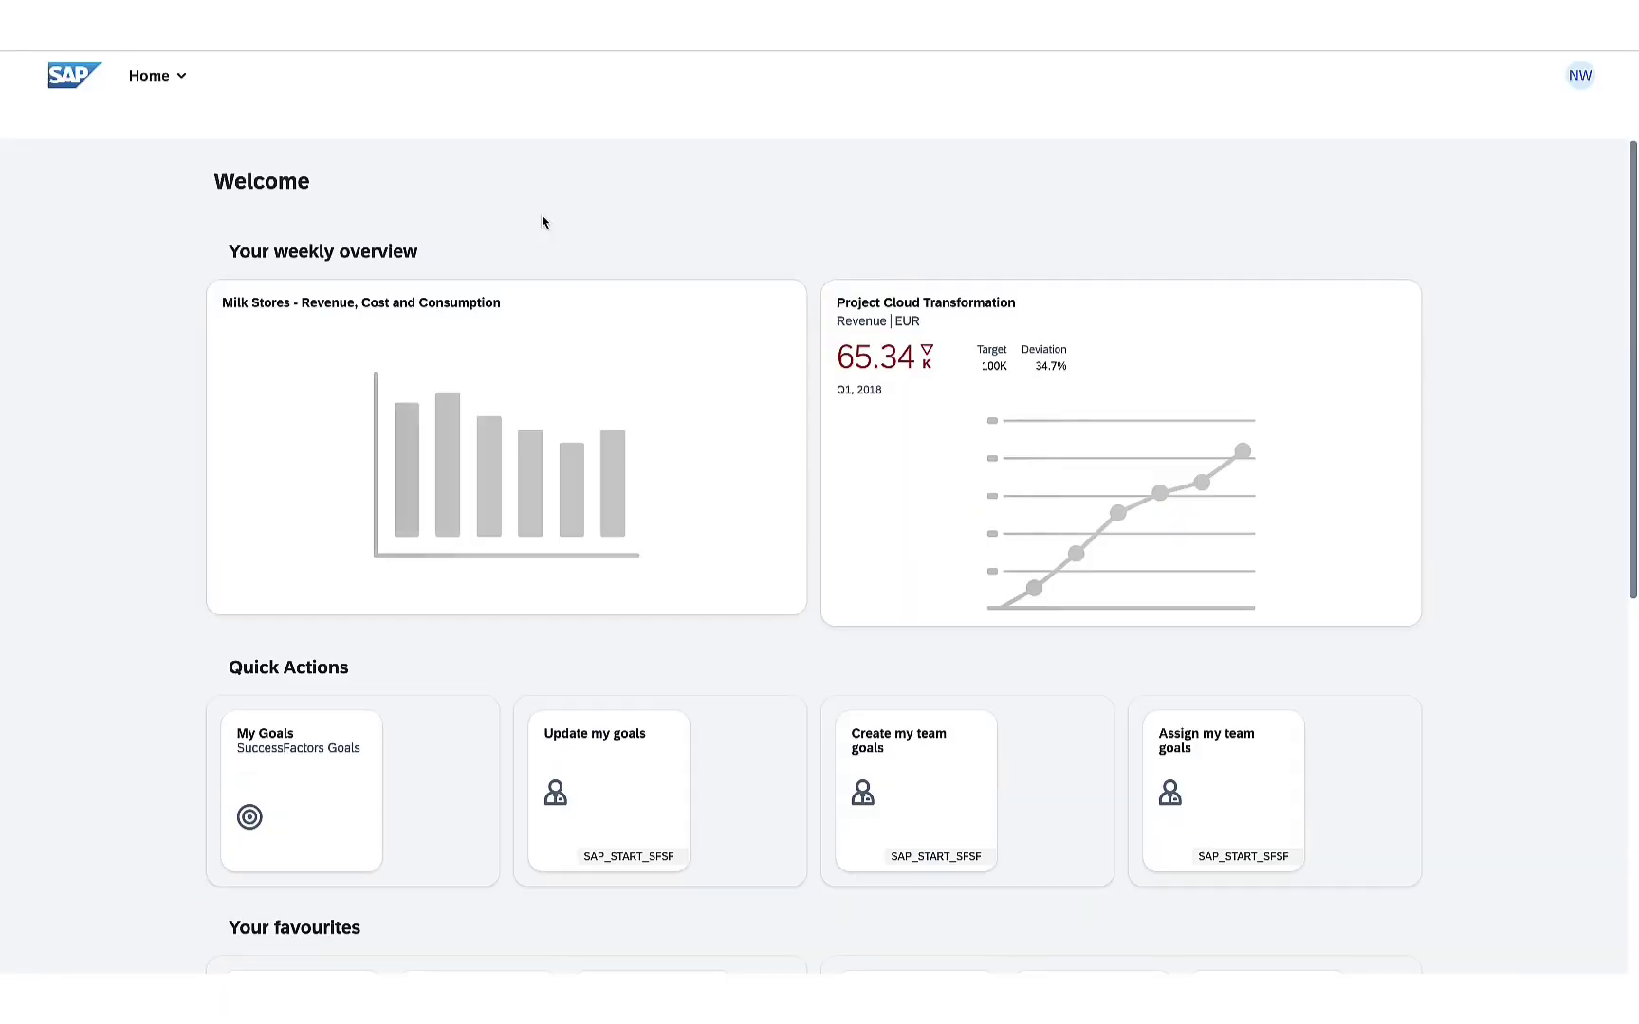
scroll(542, 221, down, 4)
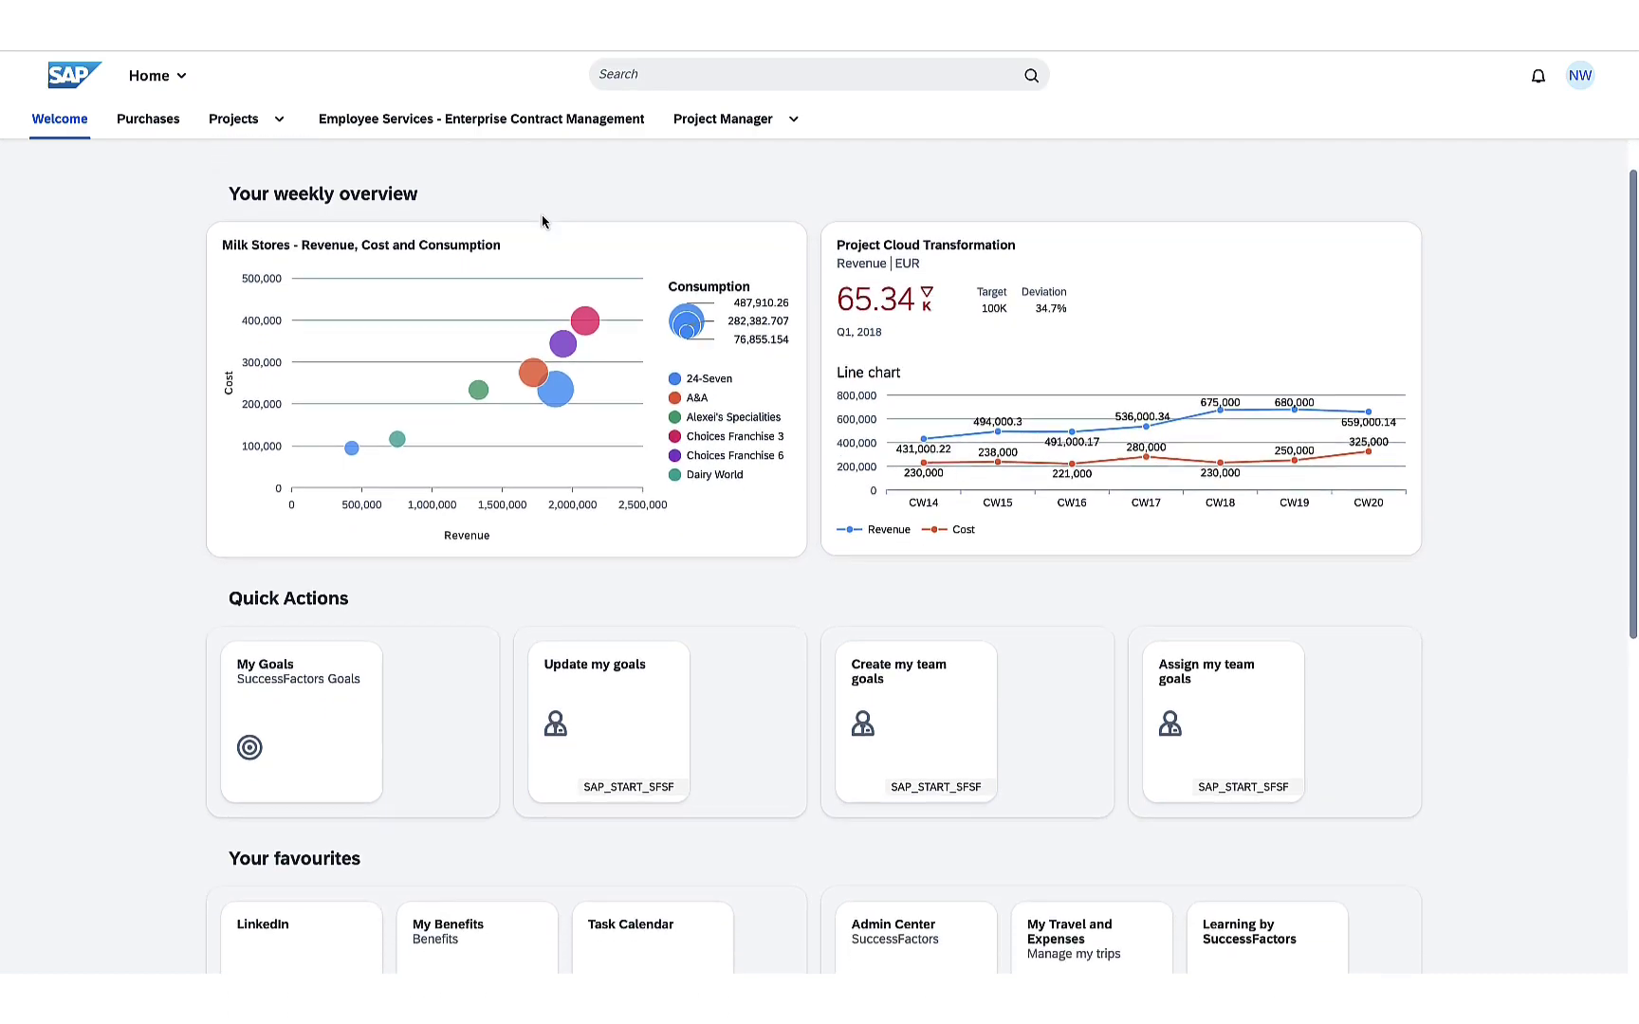